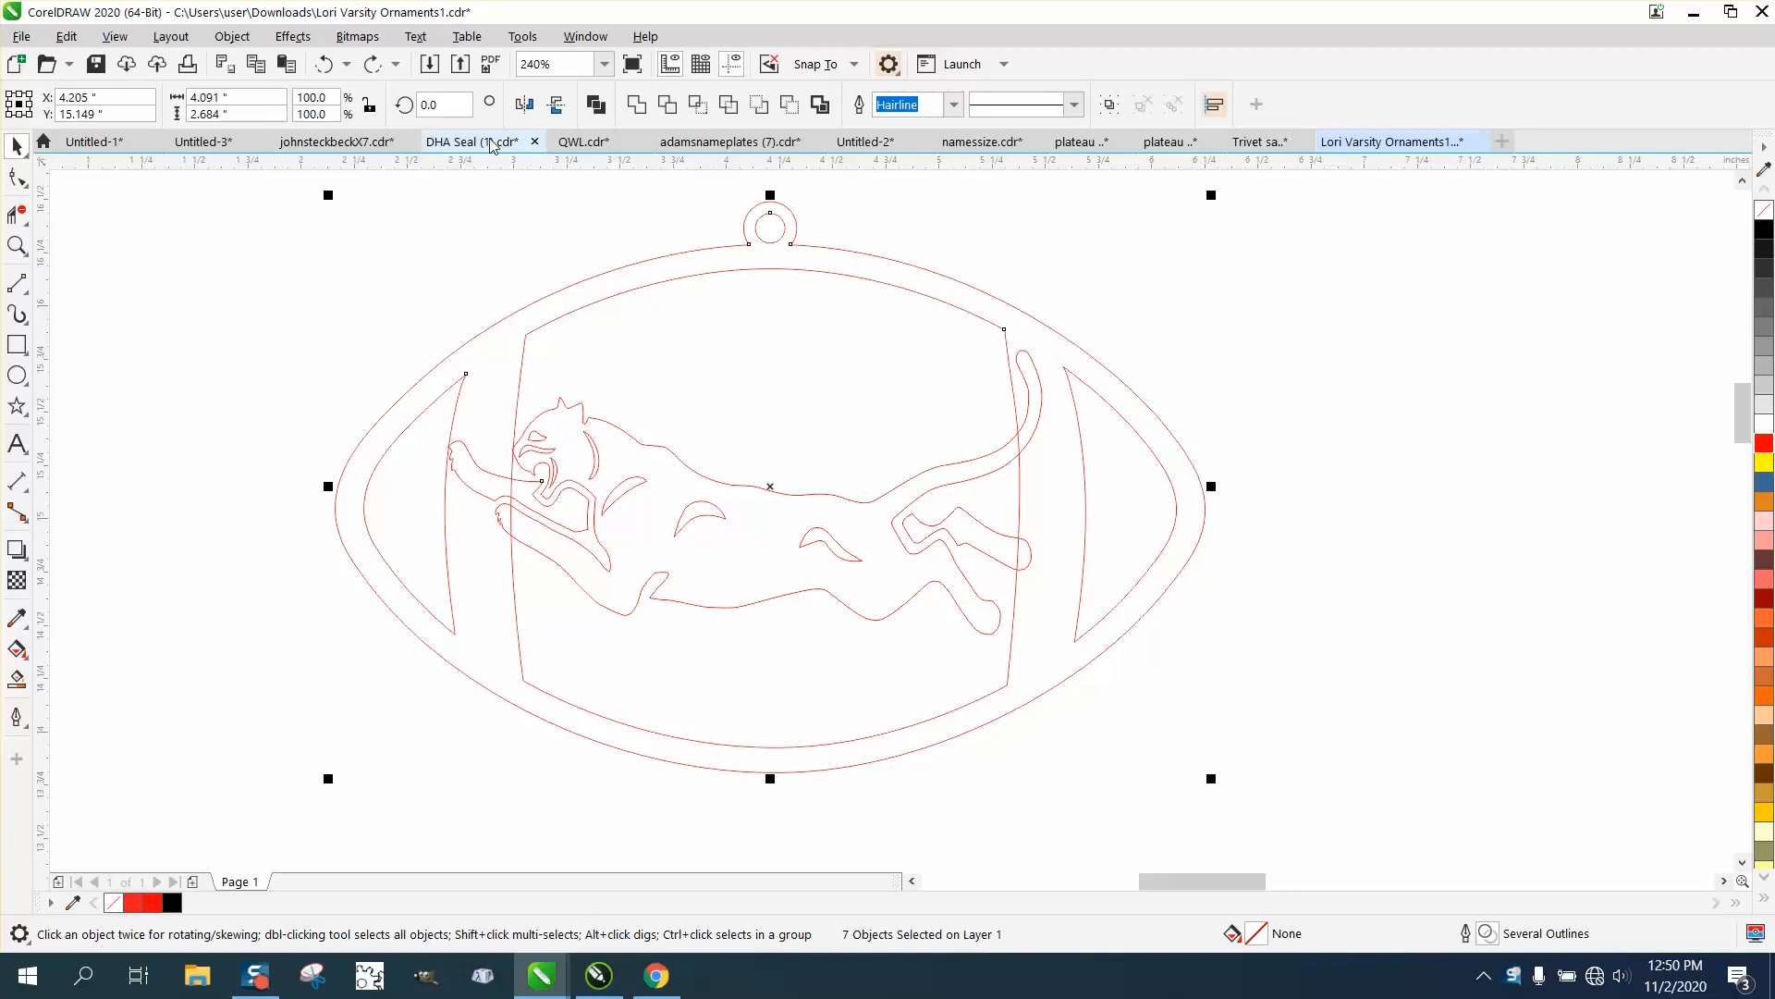
Step: Select the panther outline inside the football and move it 3 inches straight down, clear of the frame
scroll(437, 171, down, 2)
click(925, 244)
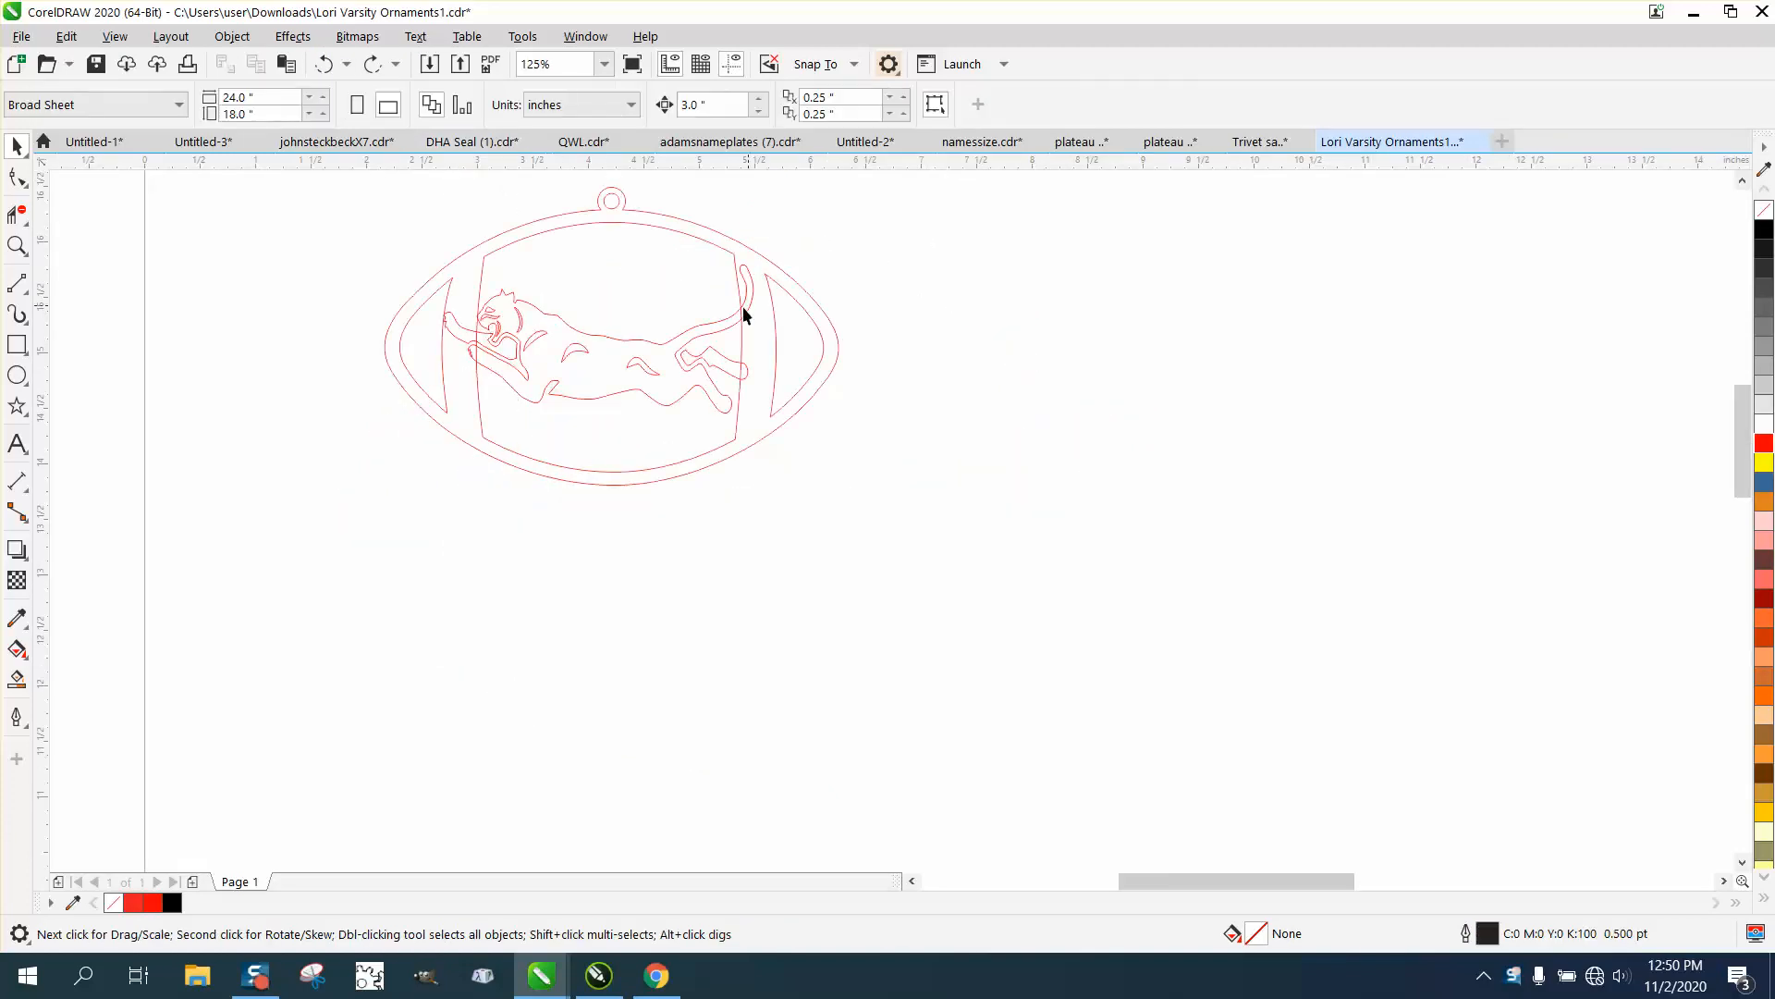
click(723, 320)
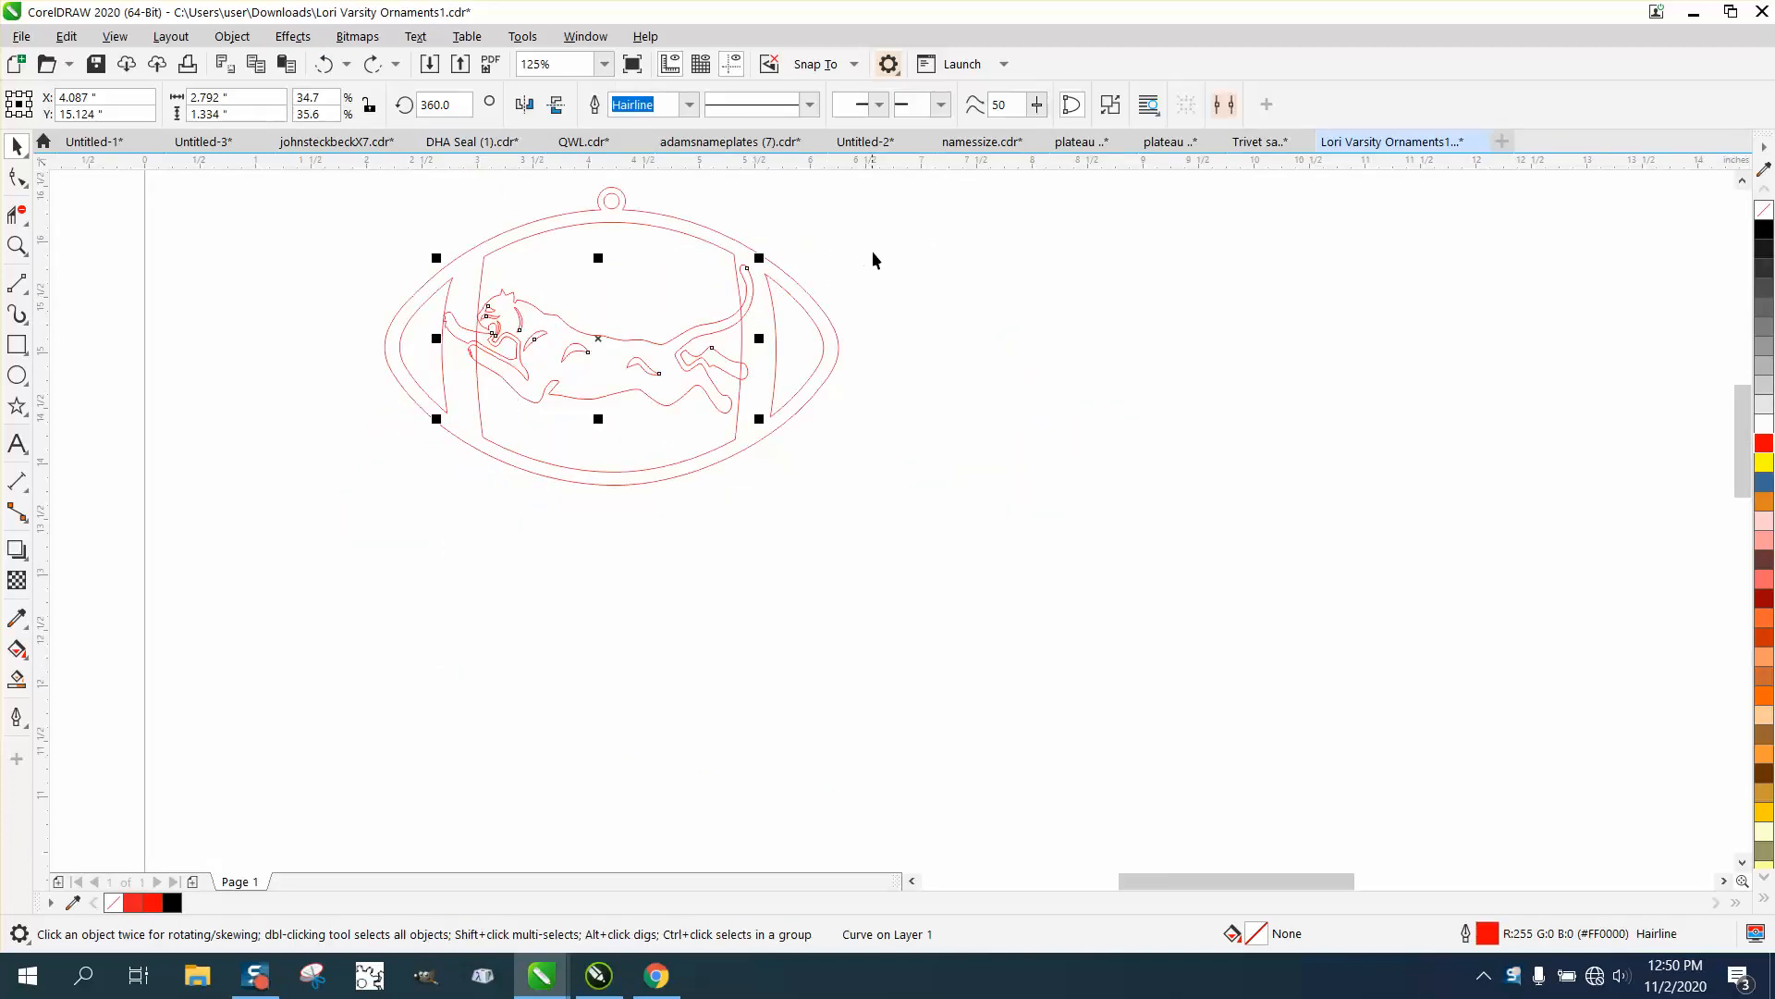
click(832, 222)
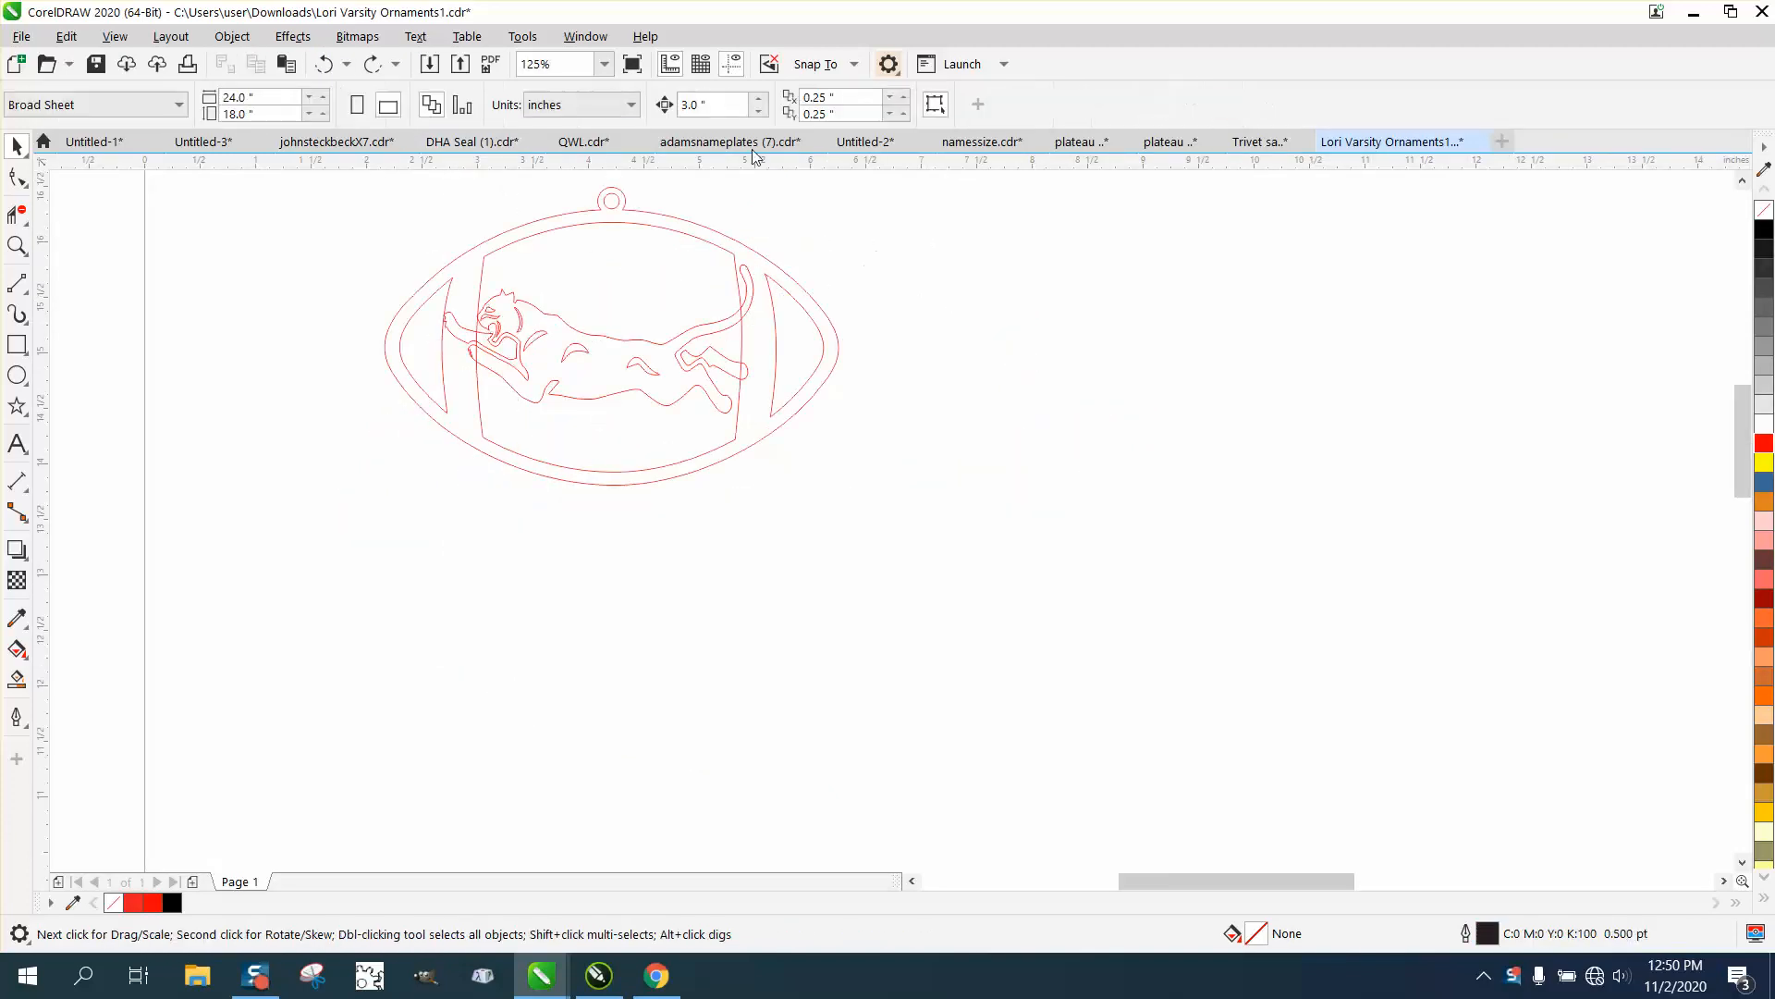
click(693, 331)
key(Down)
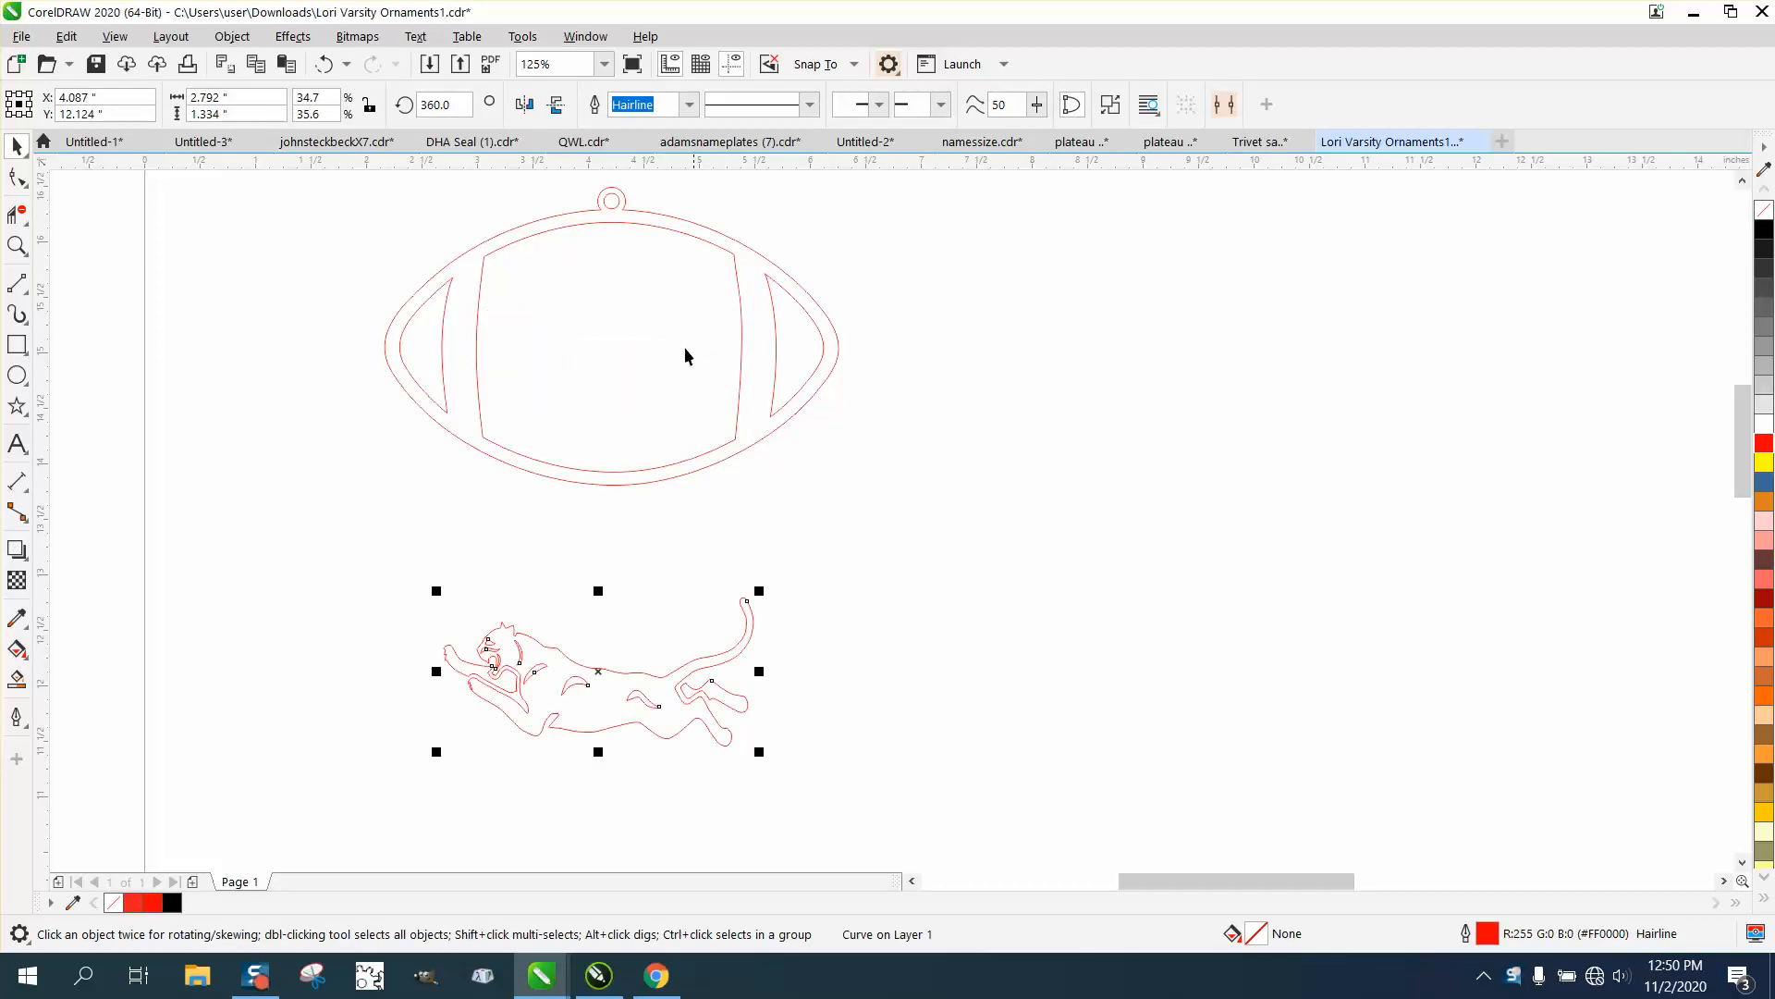
Step: Try to move the two curved band lines in the football's left half toward its center, and undo the move
click(17, 680)
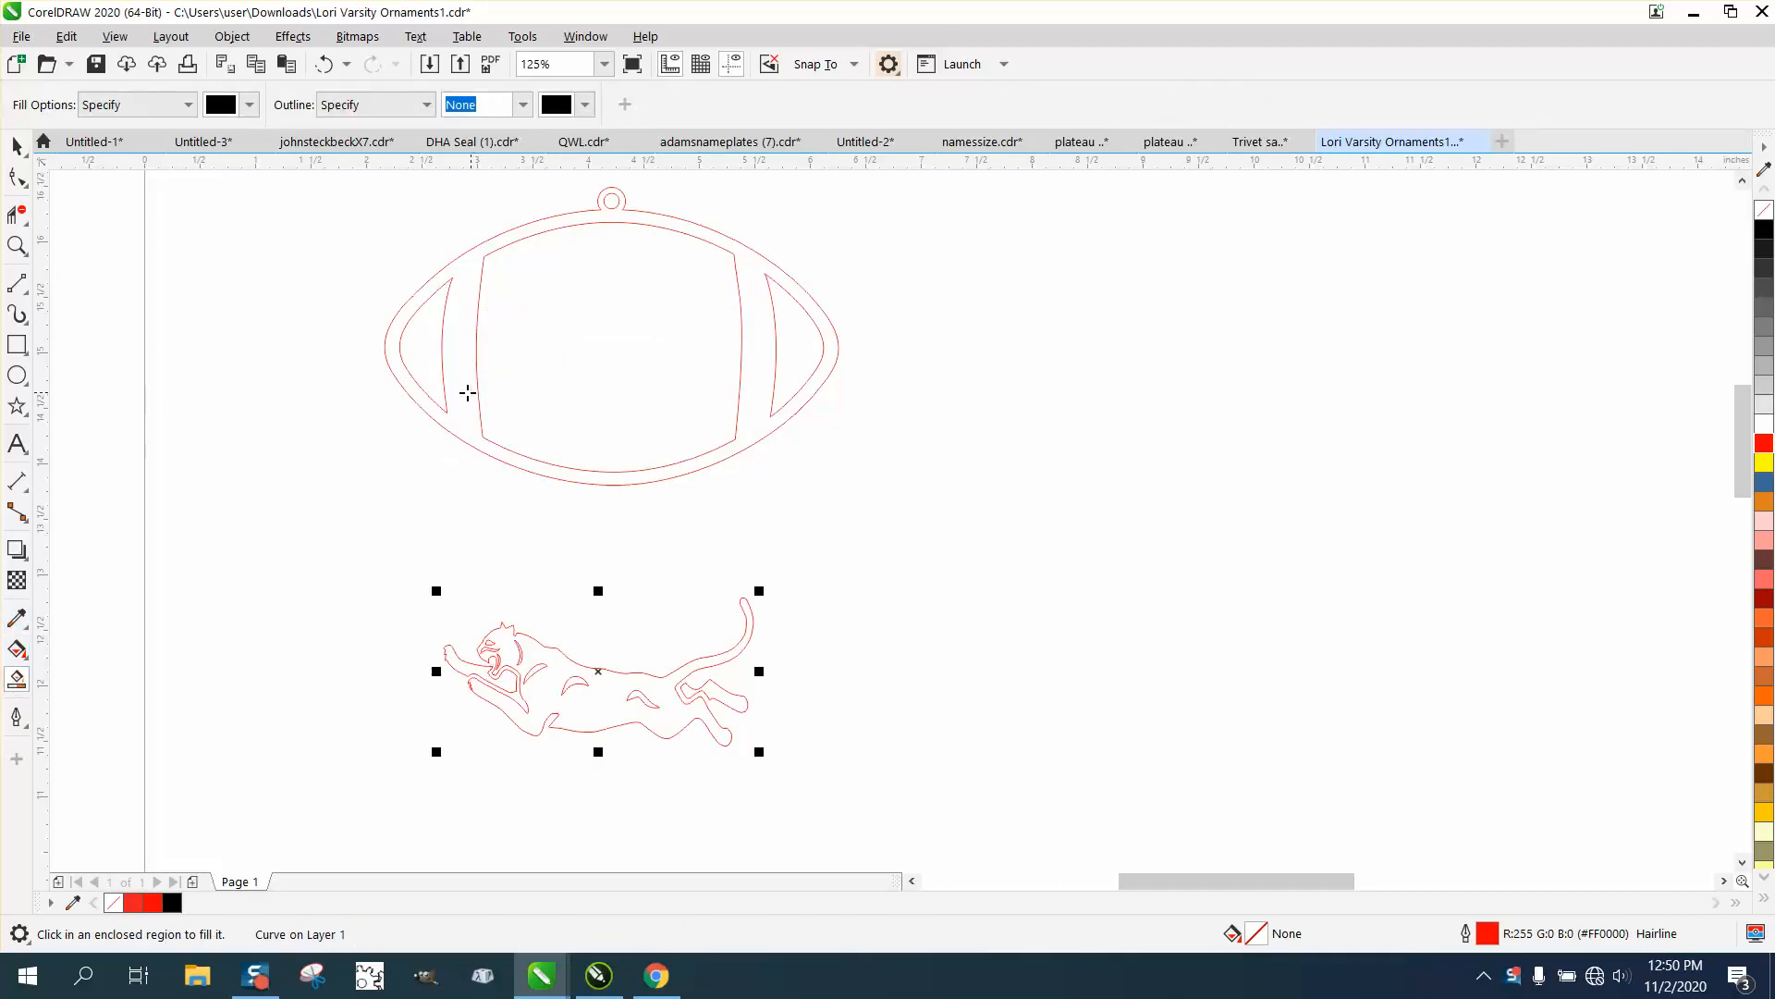
click(17, 146)
click(518, 321)
click(474, 313)
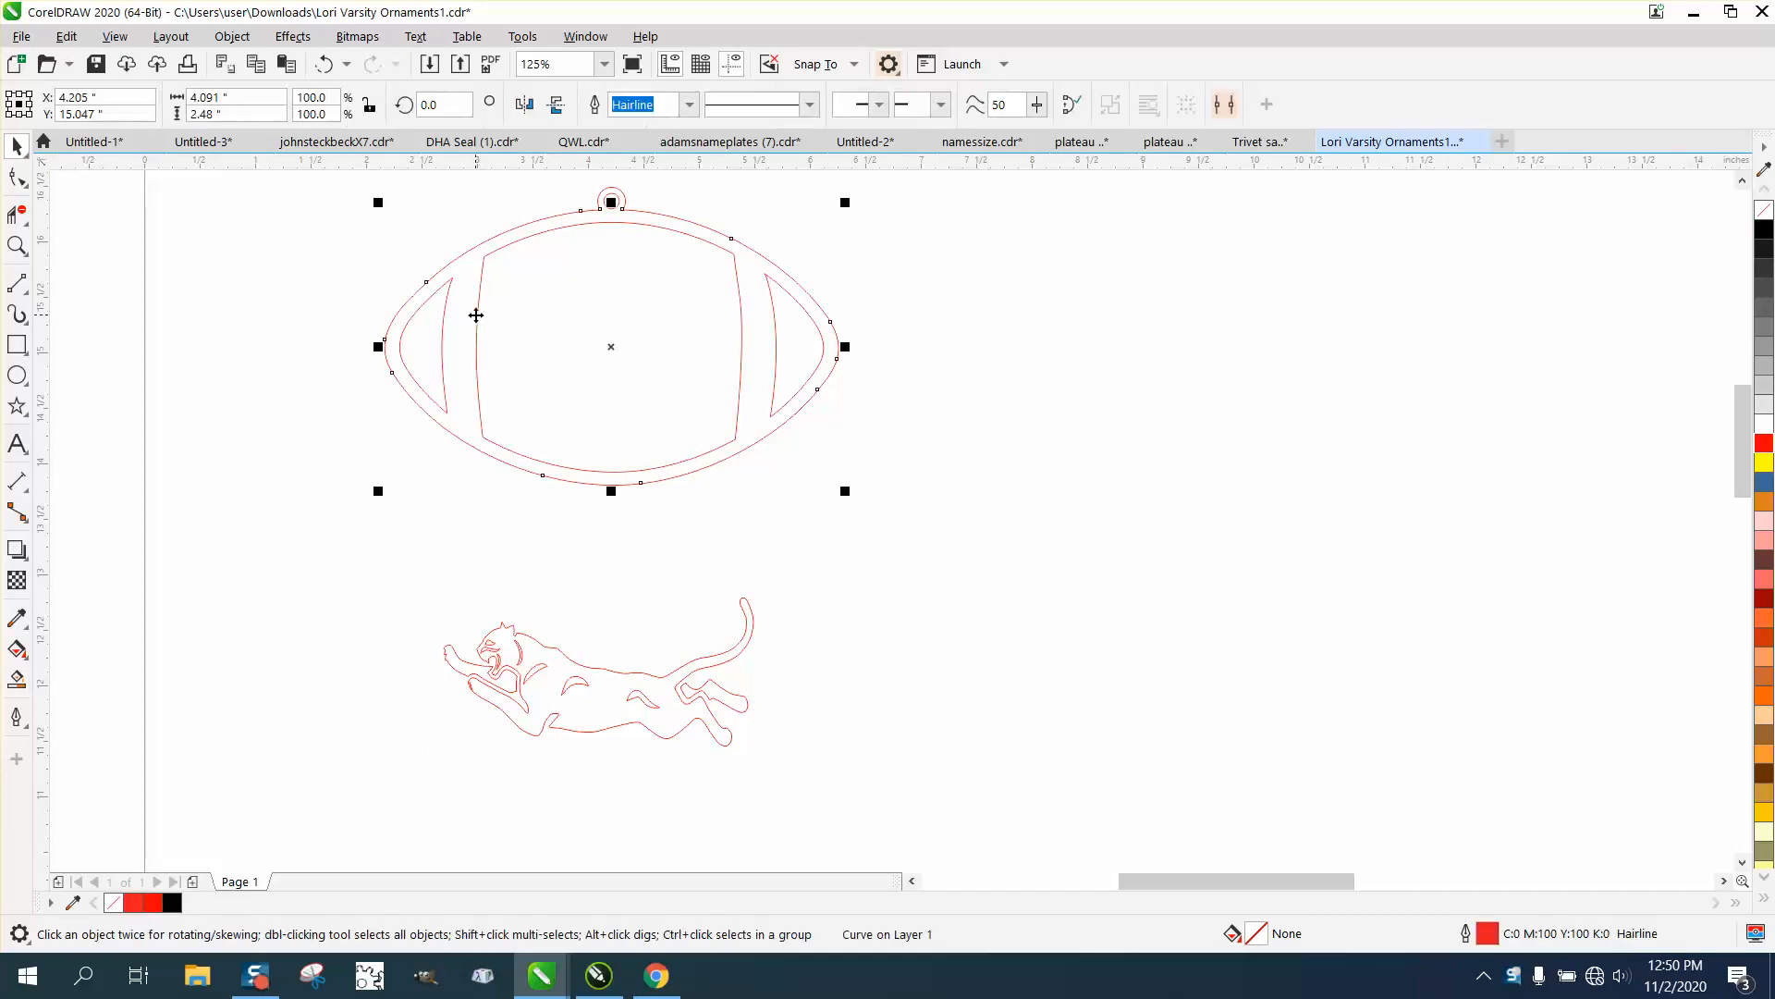
drag(475, 309, 616, 346)
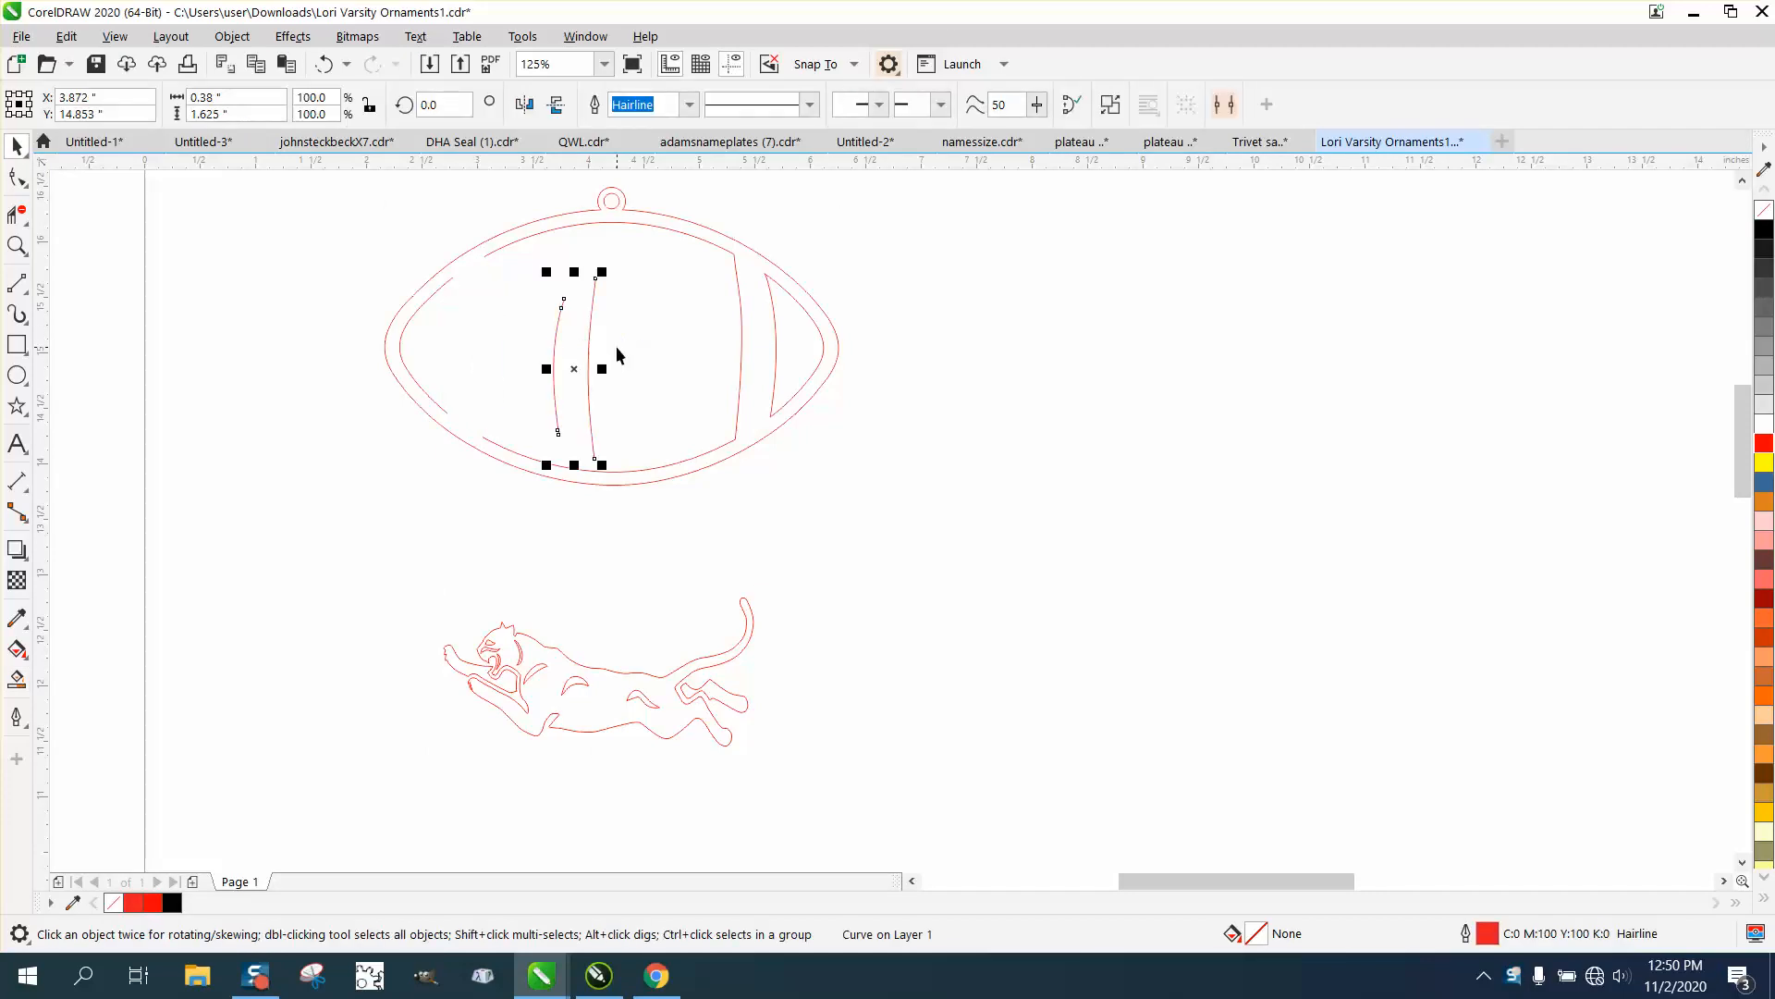
click(324, 64)
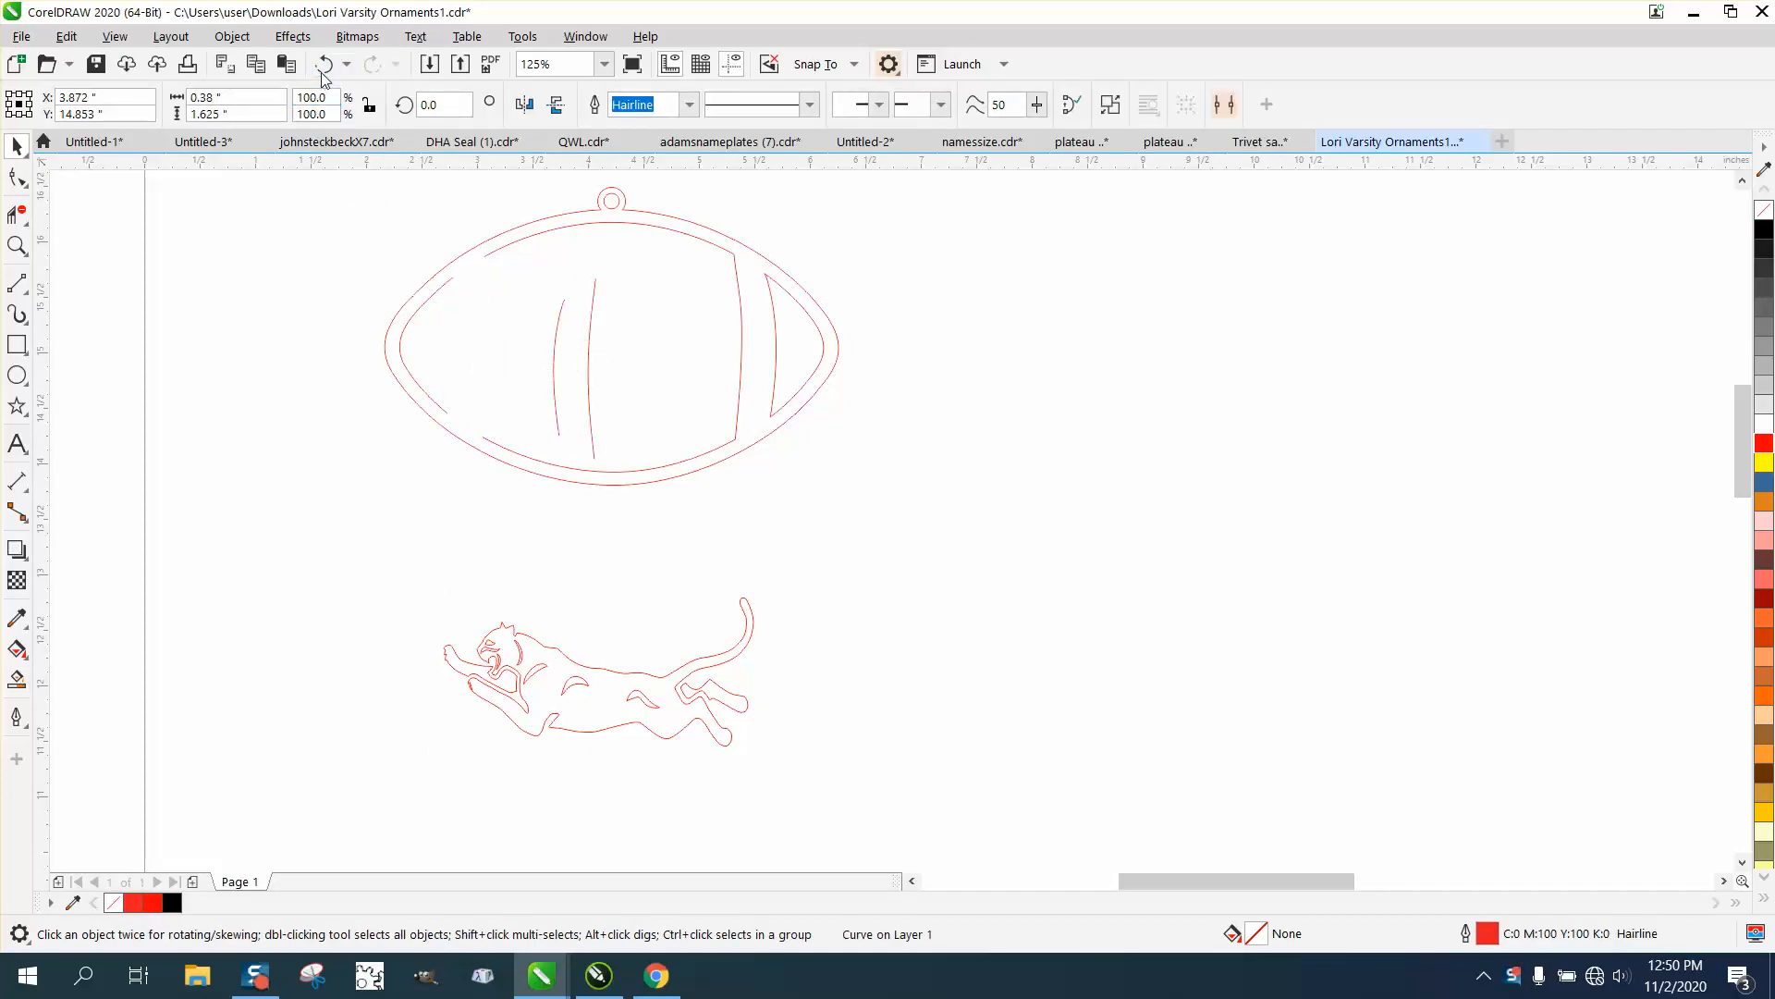
Step: Create a single football frame shape with Smart Fill, placed 6 inches to the right with no fill and a red outline
click(17, 680)
click(463, 425)
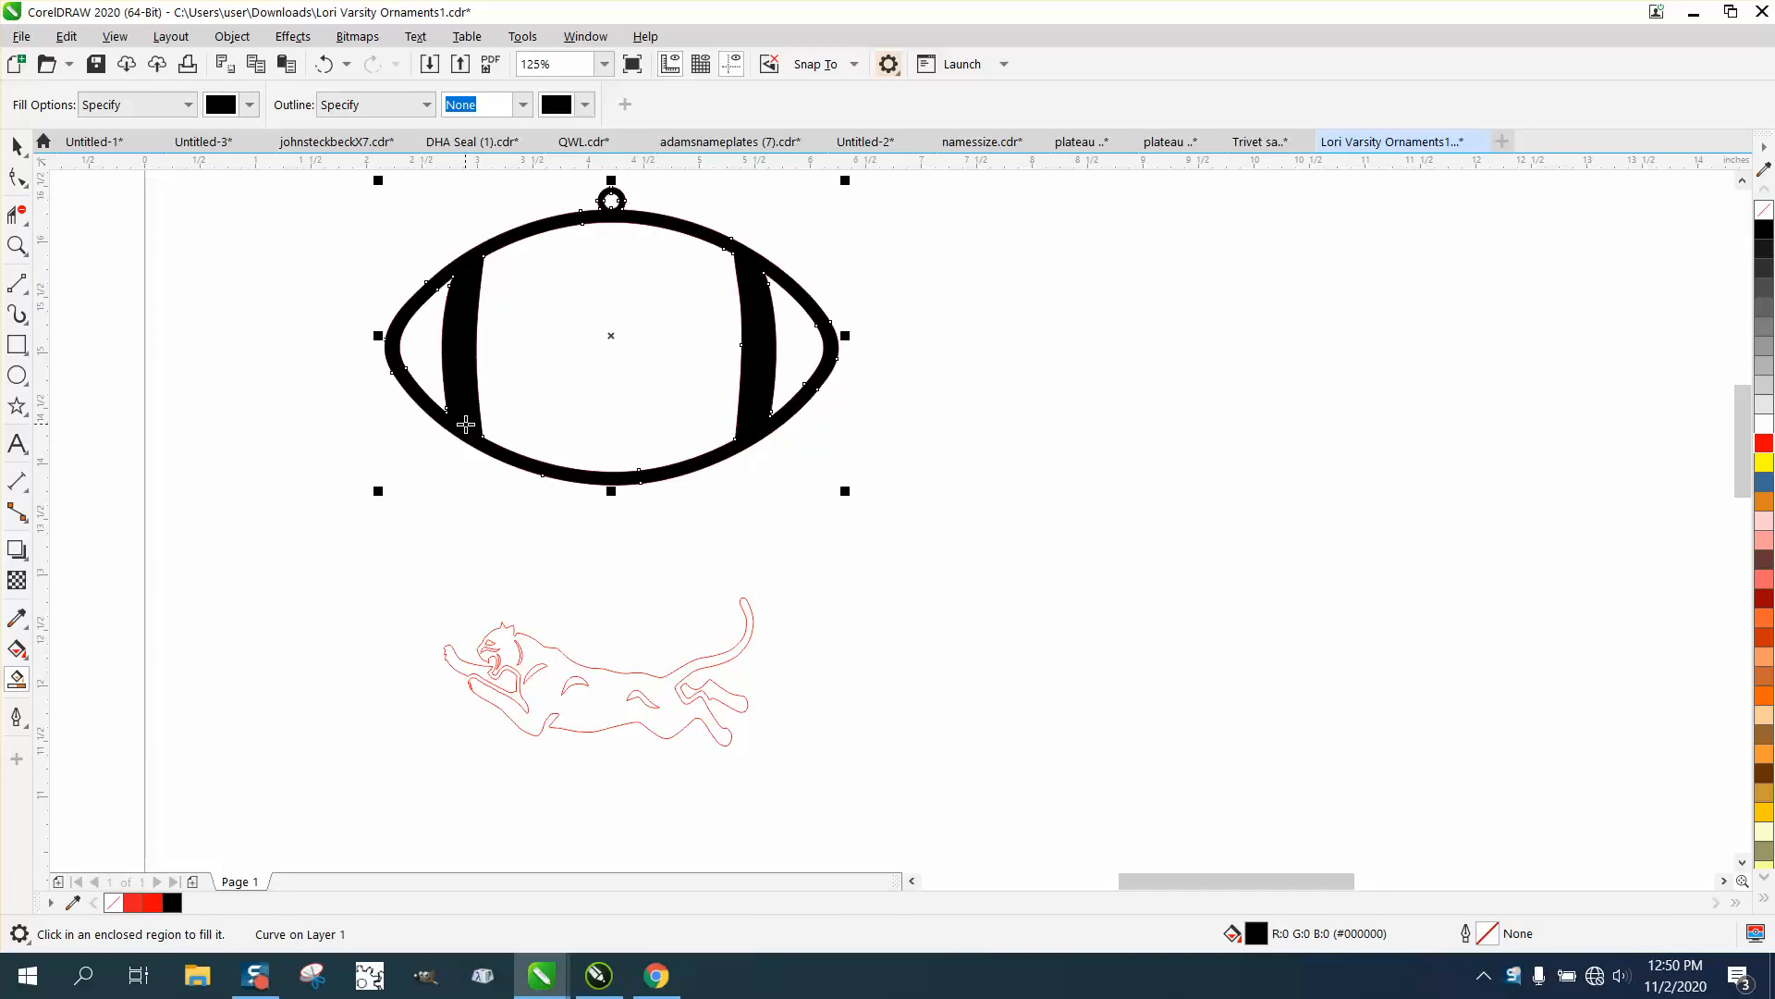
key(Right)
key(Right)
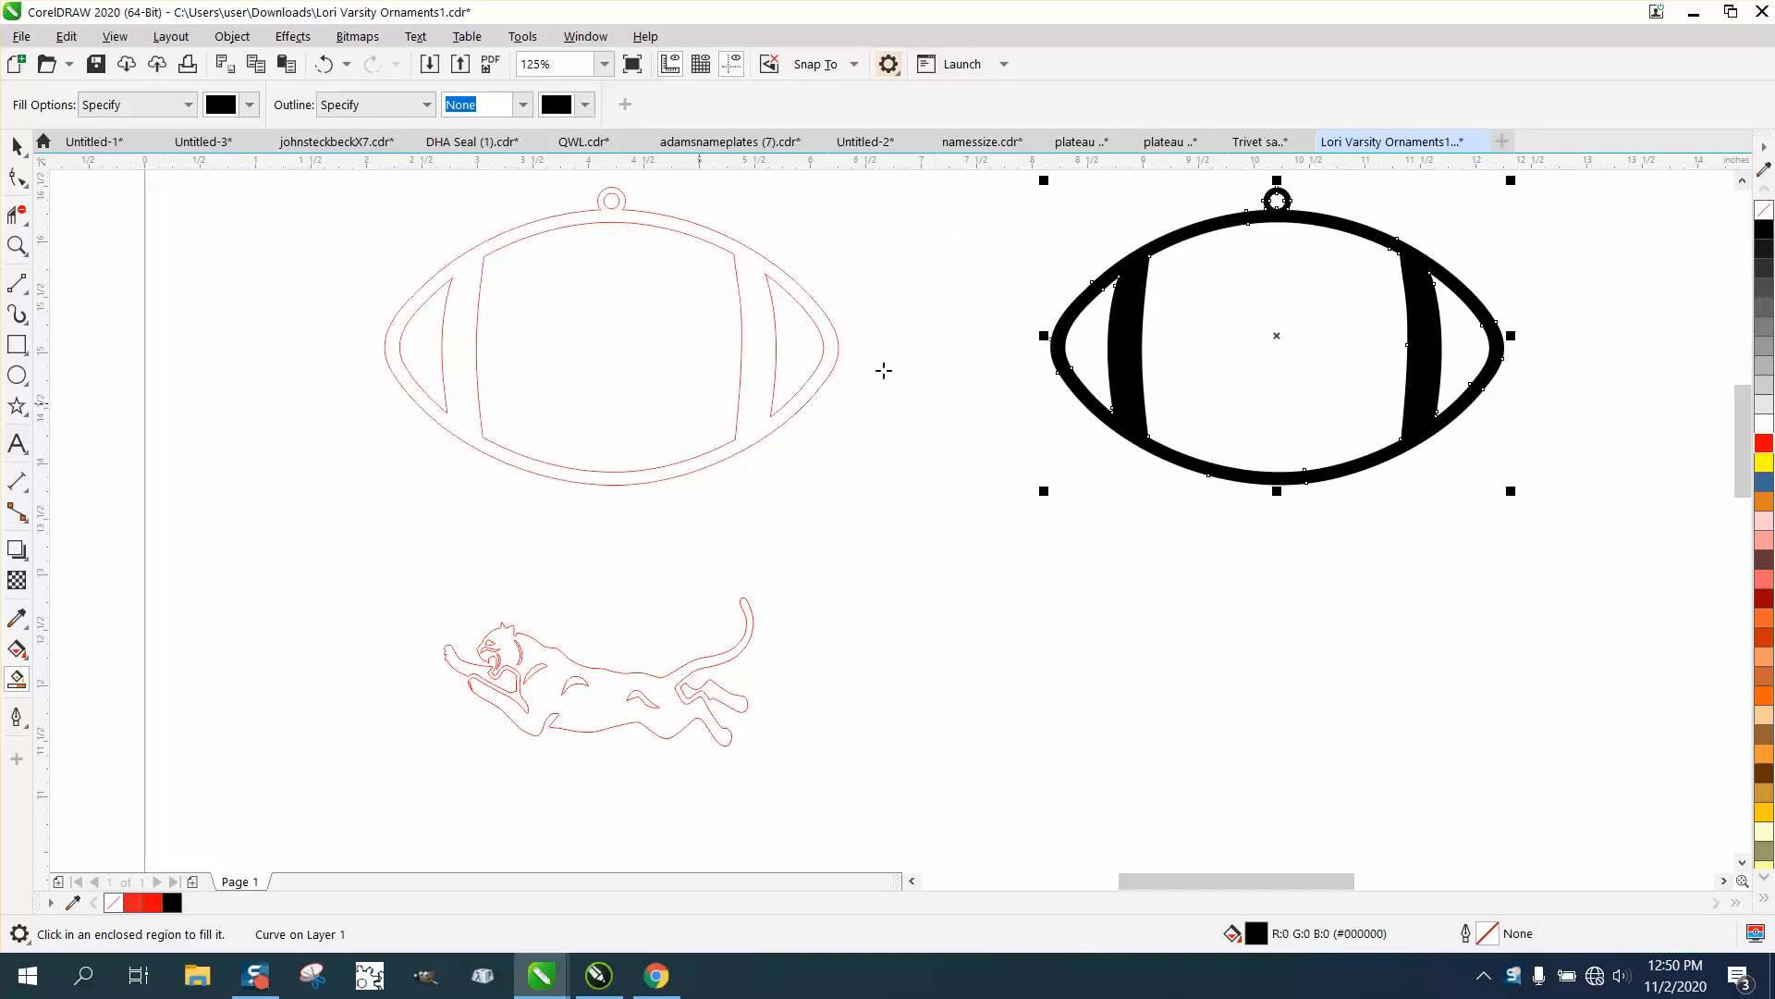
click(1764, 211)
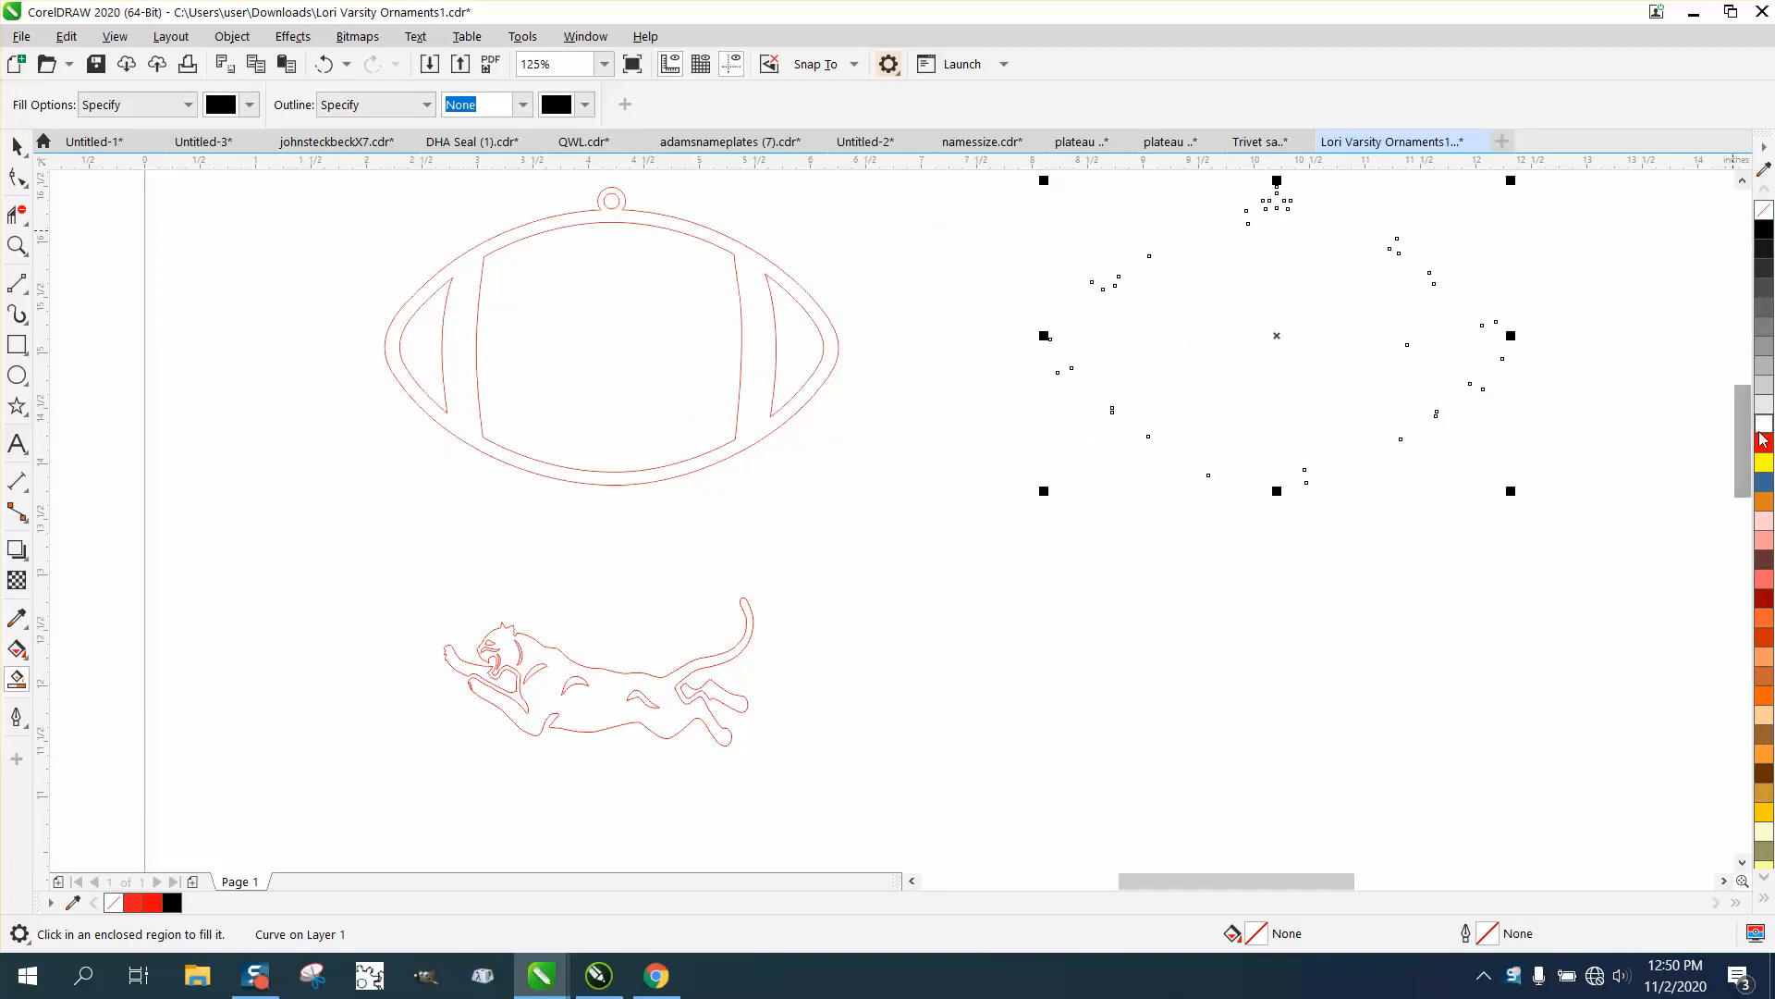
right_click(1764, 445)
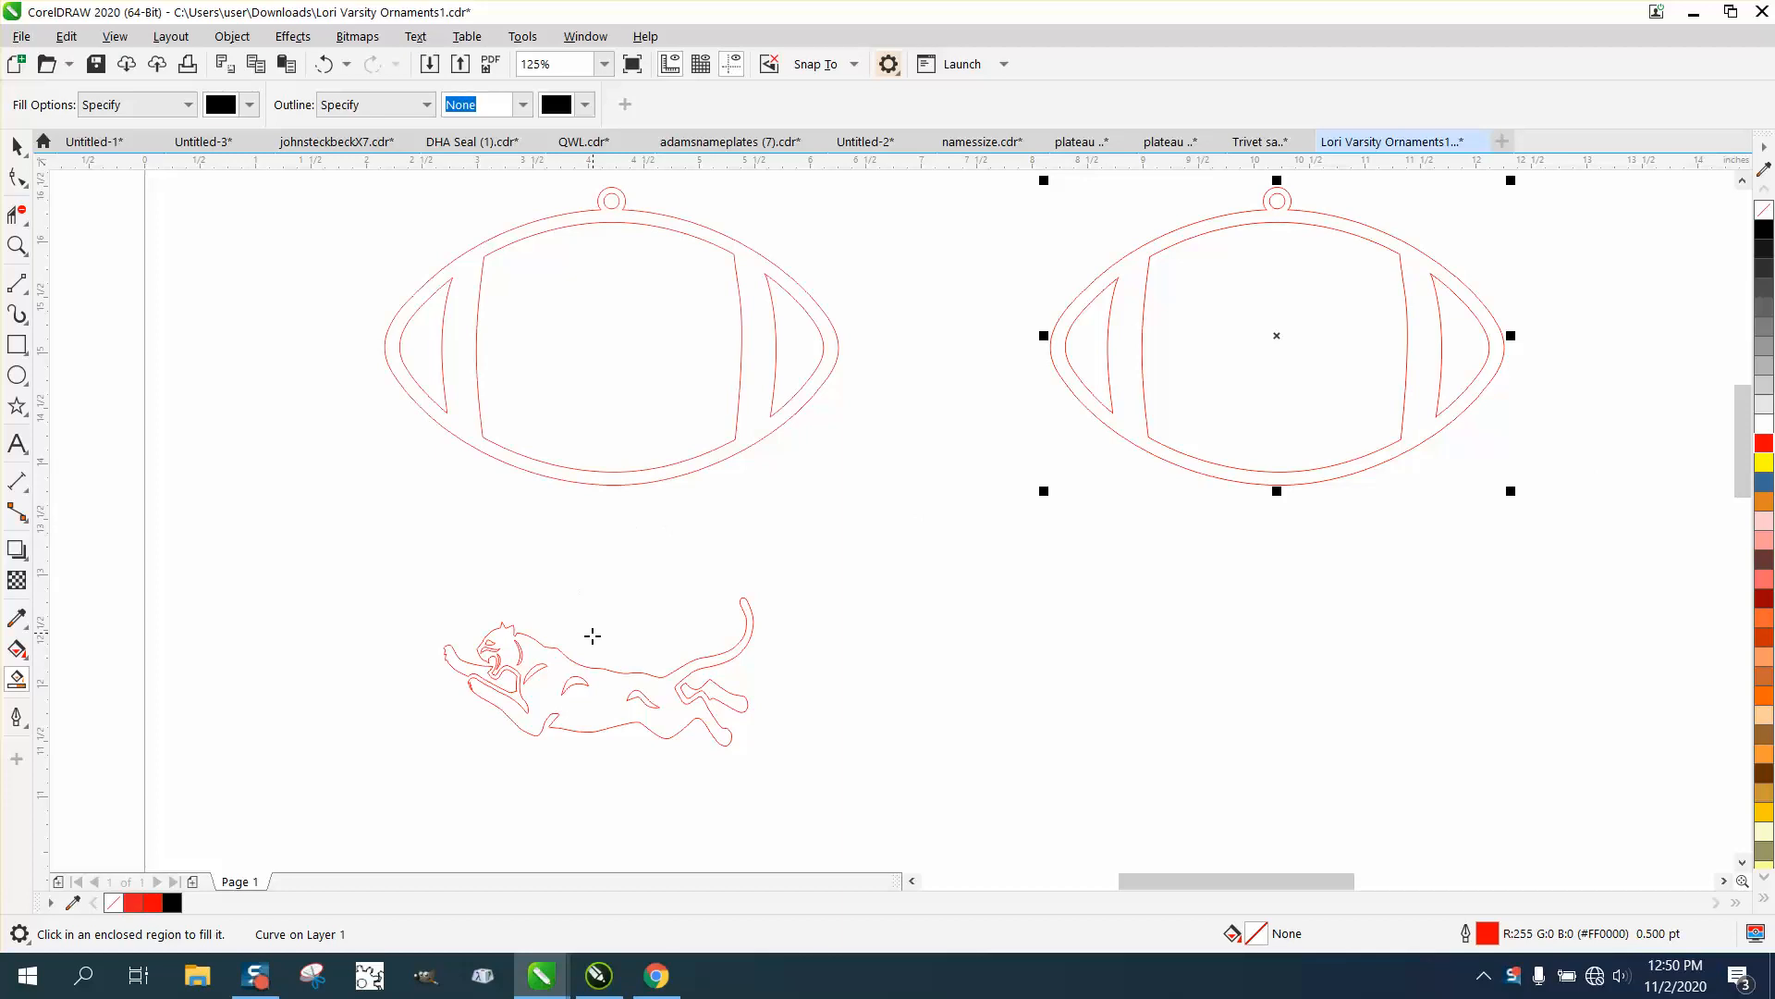
Step: Move the panther outline 6 inches right and 3 inches up, onto the new football frame
click(16, 146)
click(624, 673)
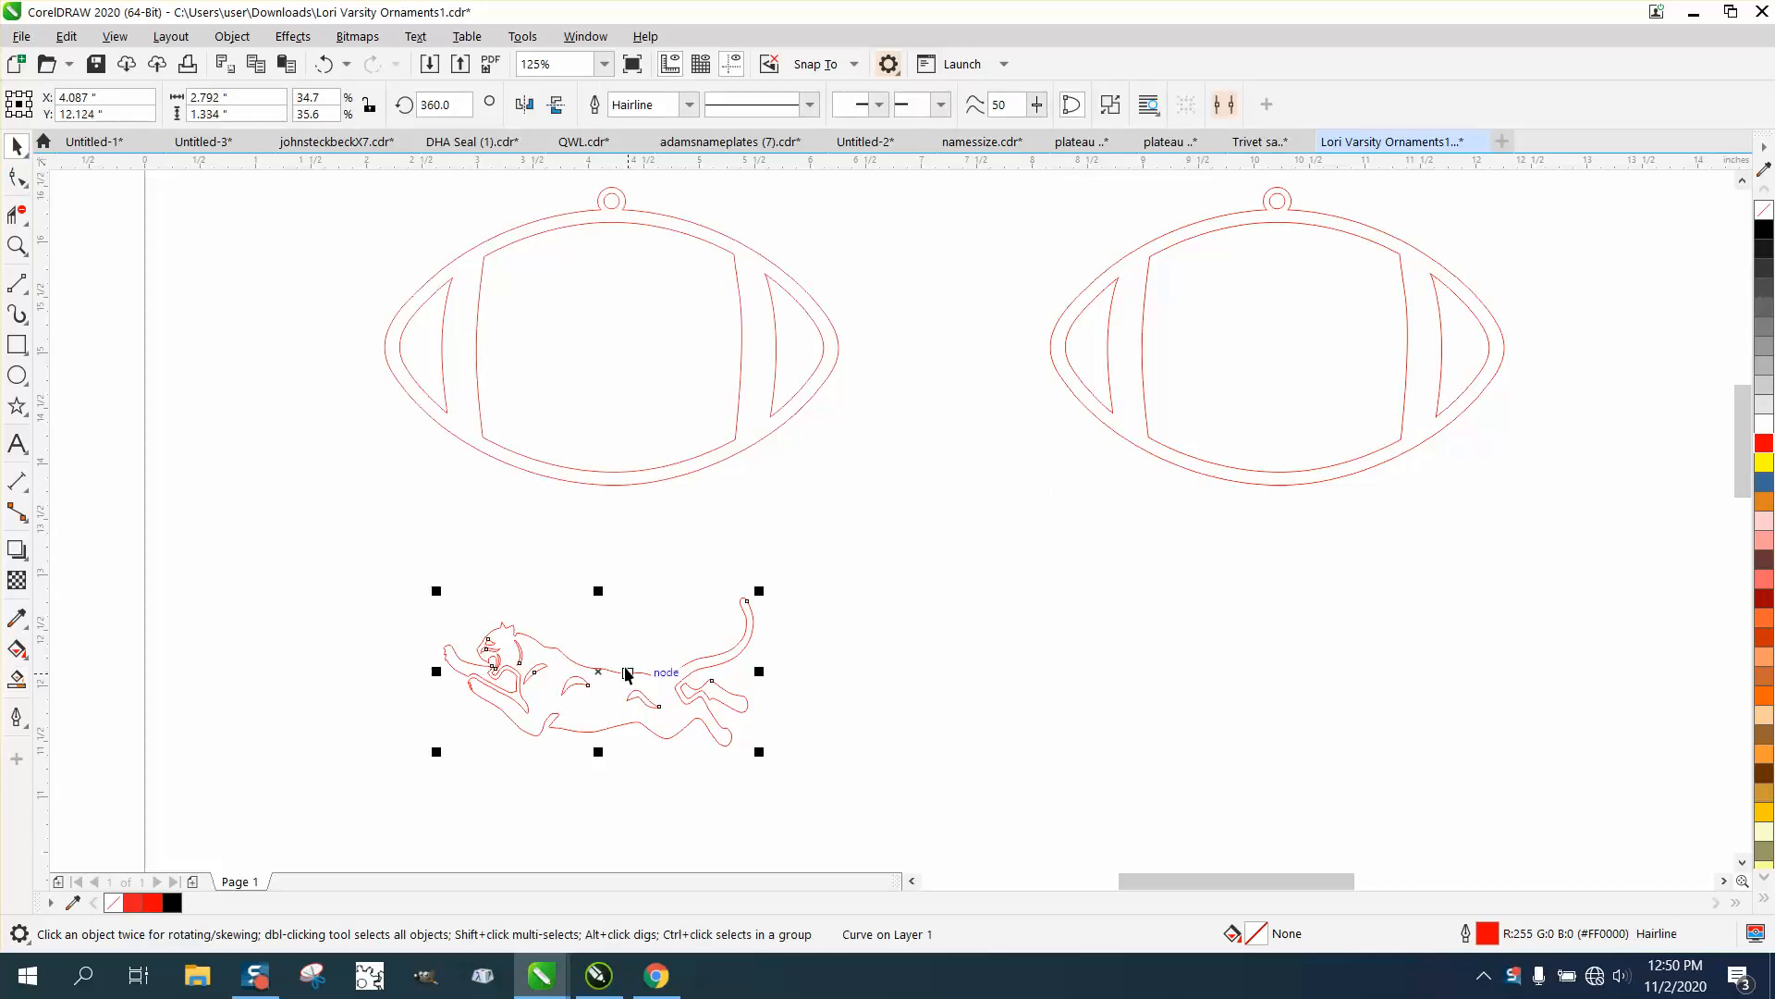
key(Right)
key(Right)
key(Up)
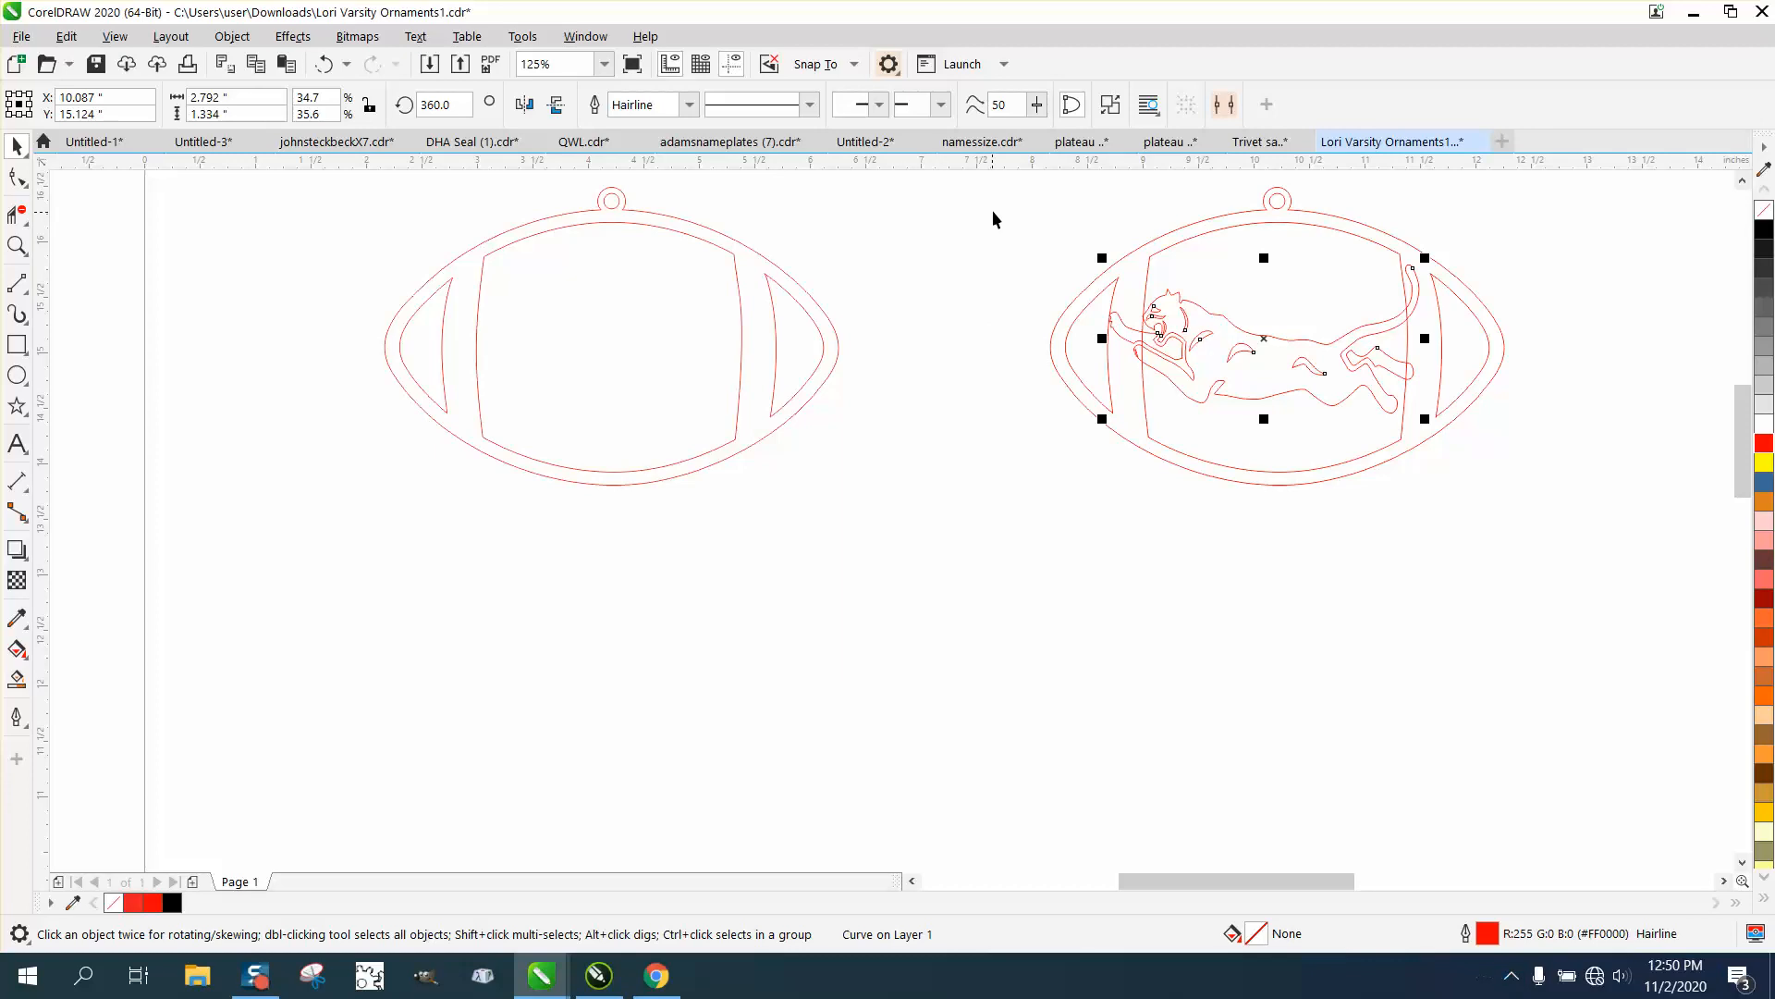
Step: Try to weld the panther and the new football frame into one curve, and undo the weld
drag(1012, 205, 1345, 426)
scroll(1262, 397, down, 2)
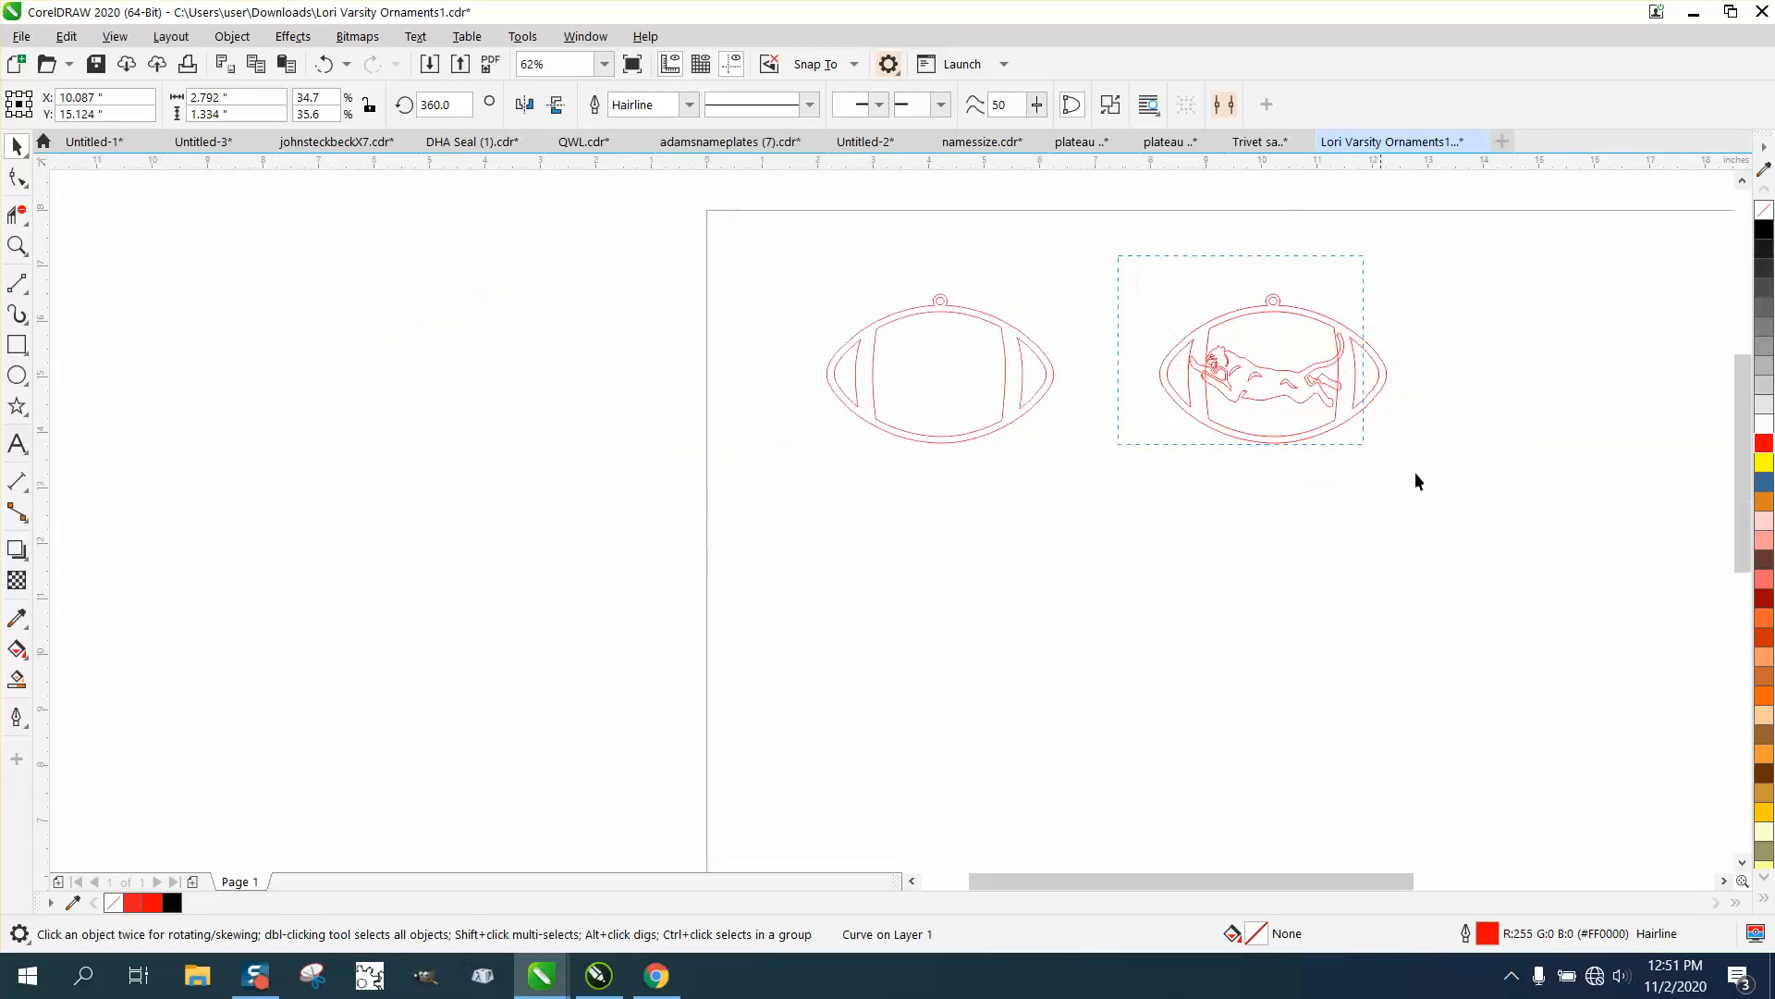
key(ctrl+l)
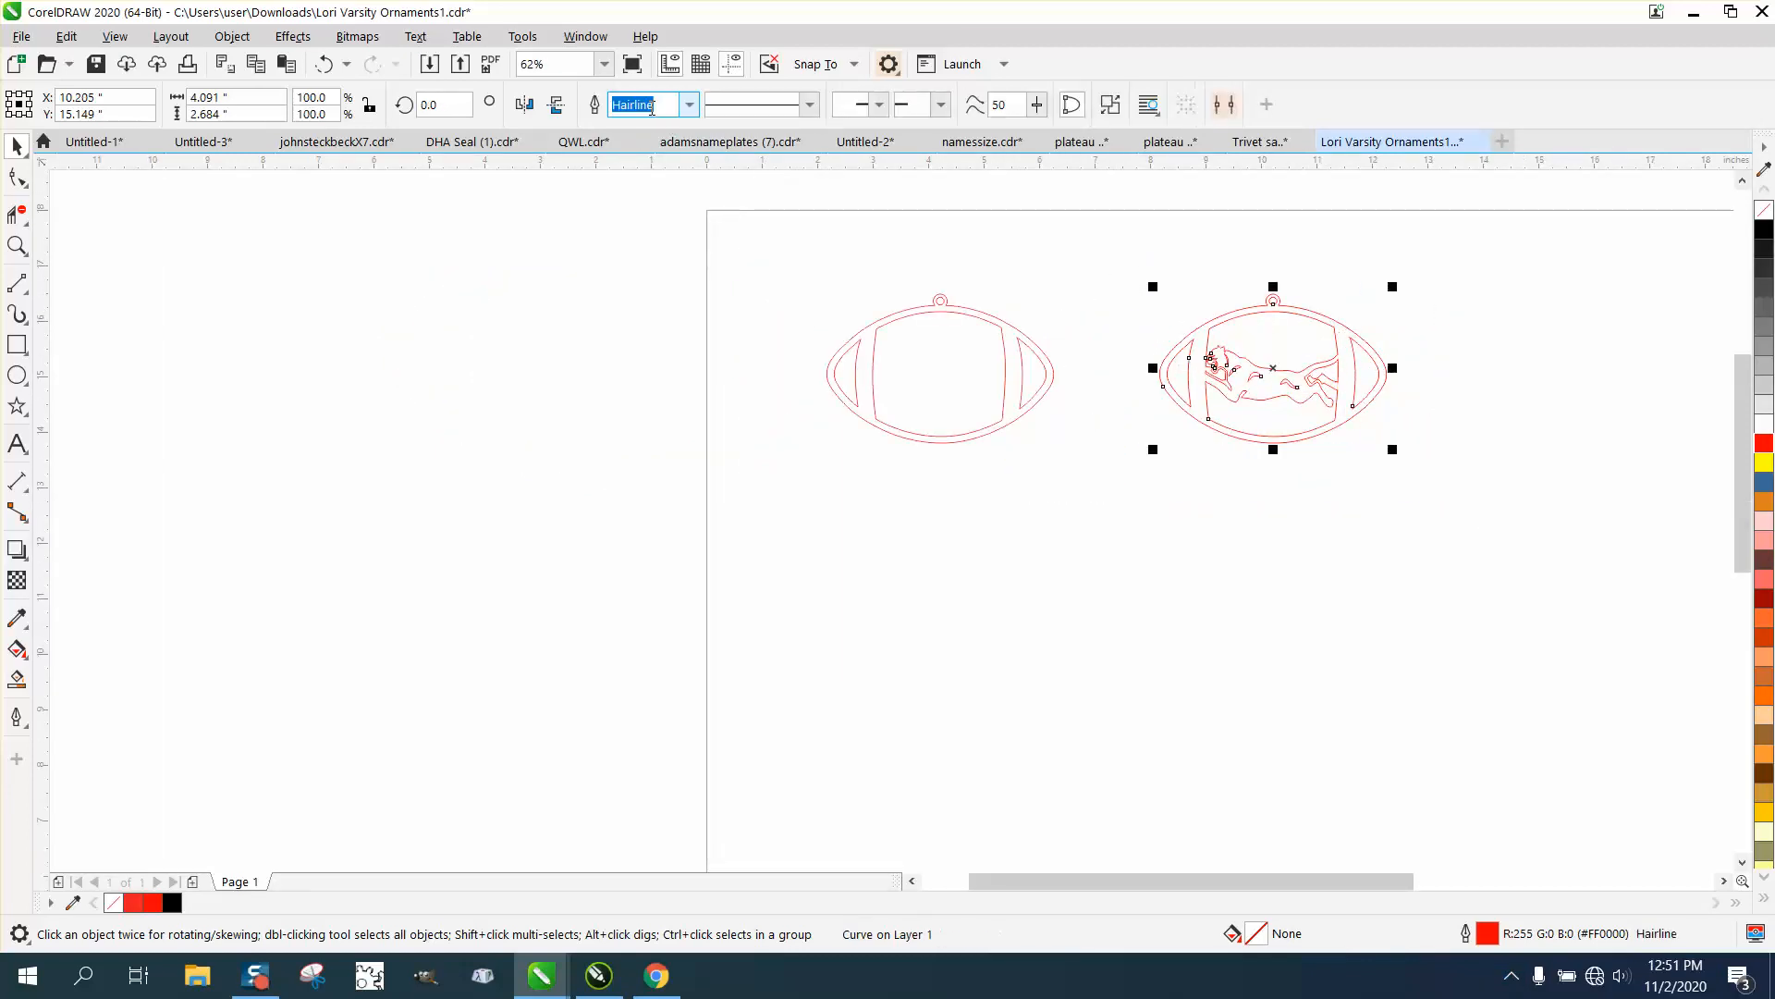
click(17, 245)
drag(1168, 270, 1548, 553)
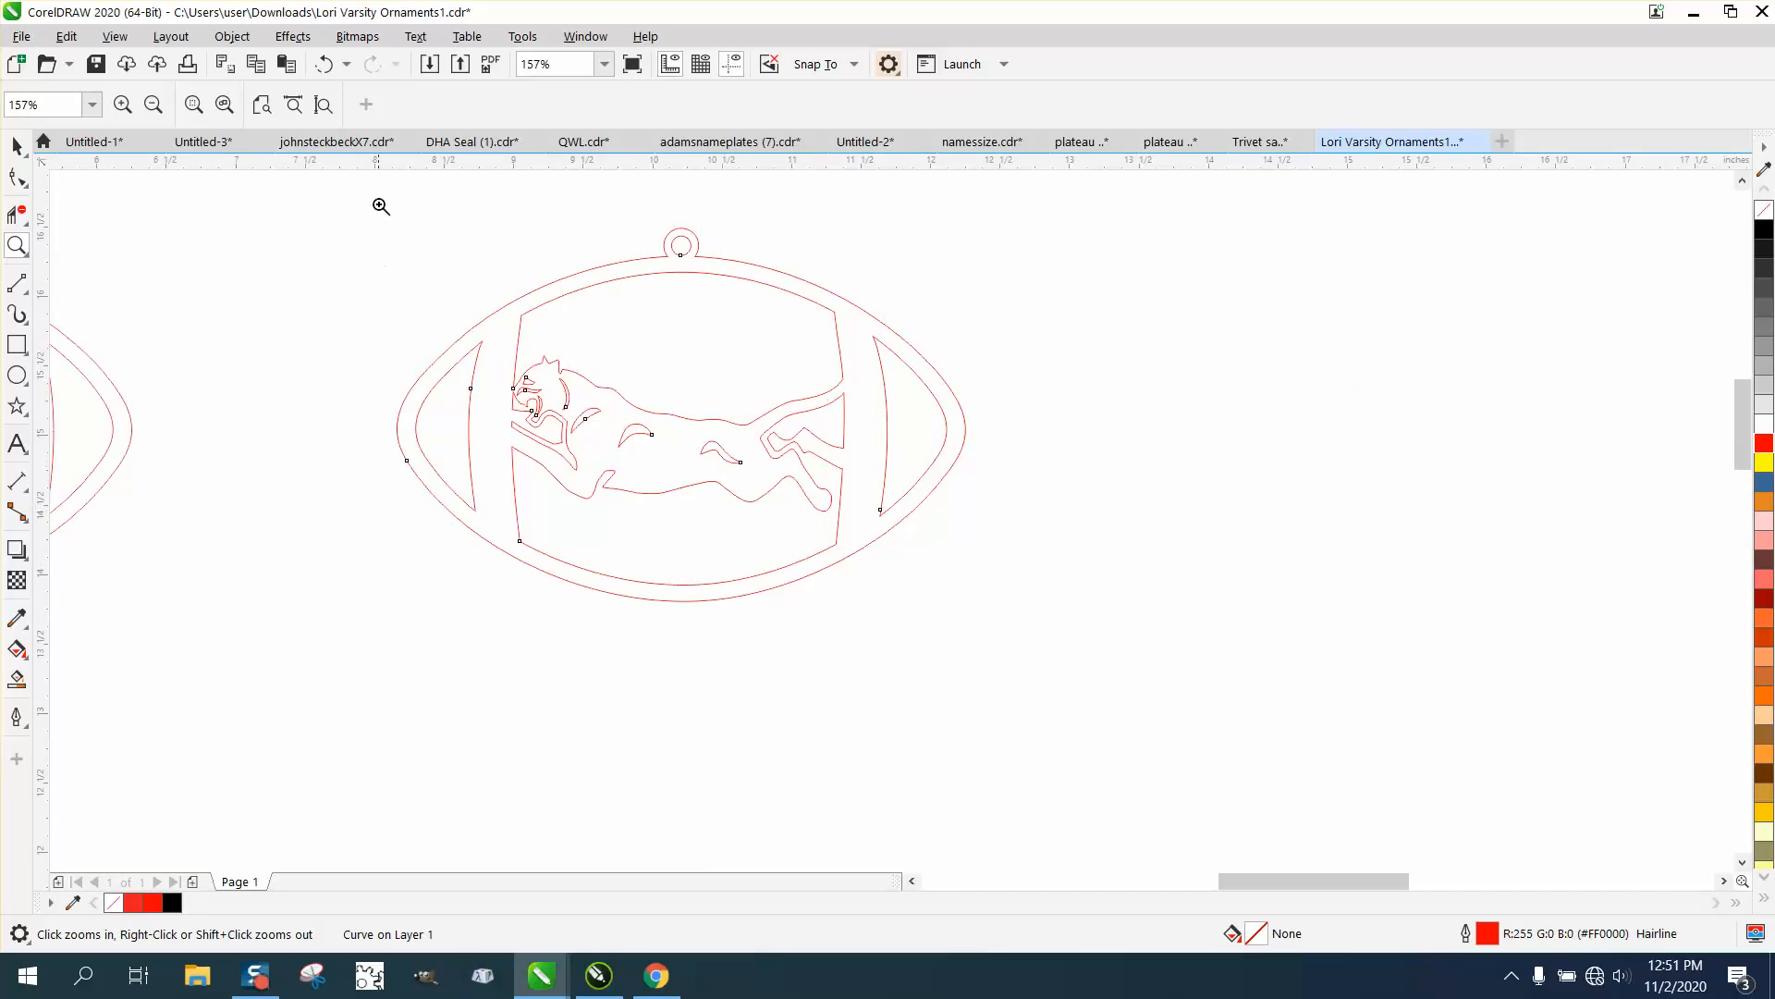
click(323, 66)
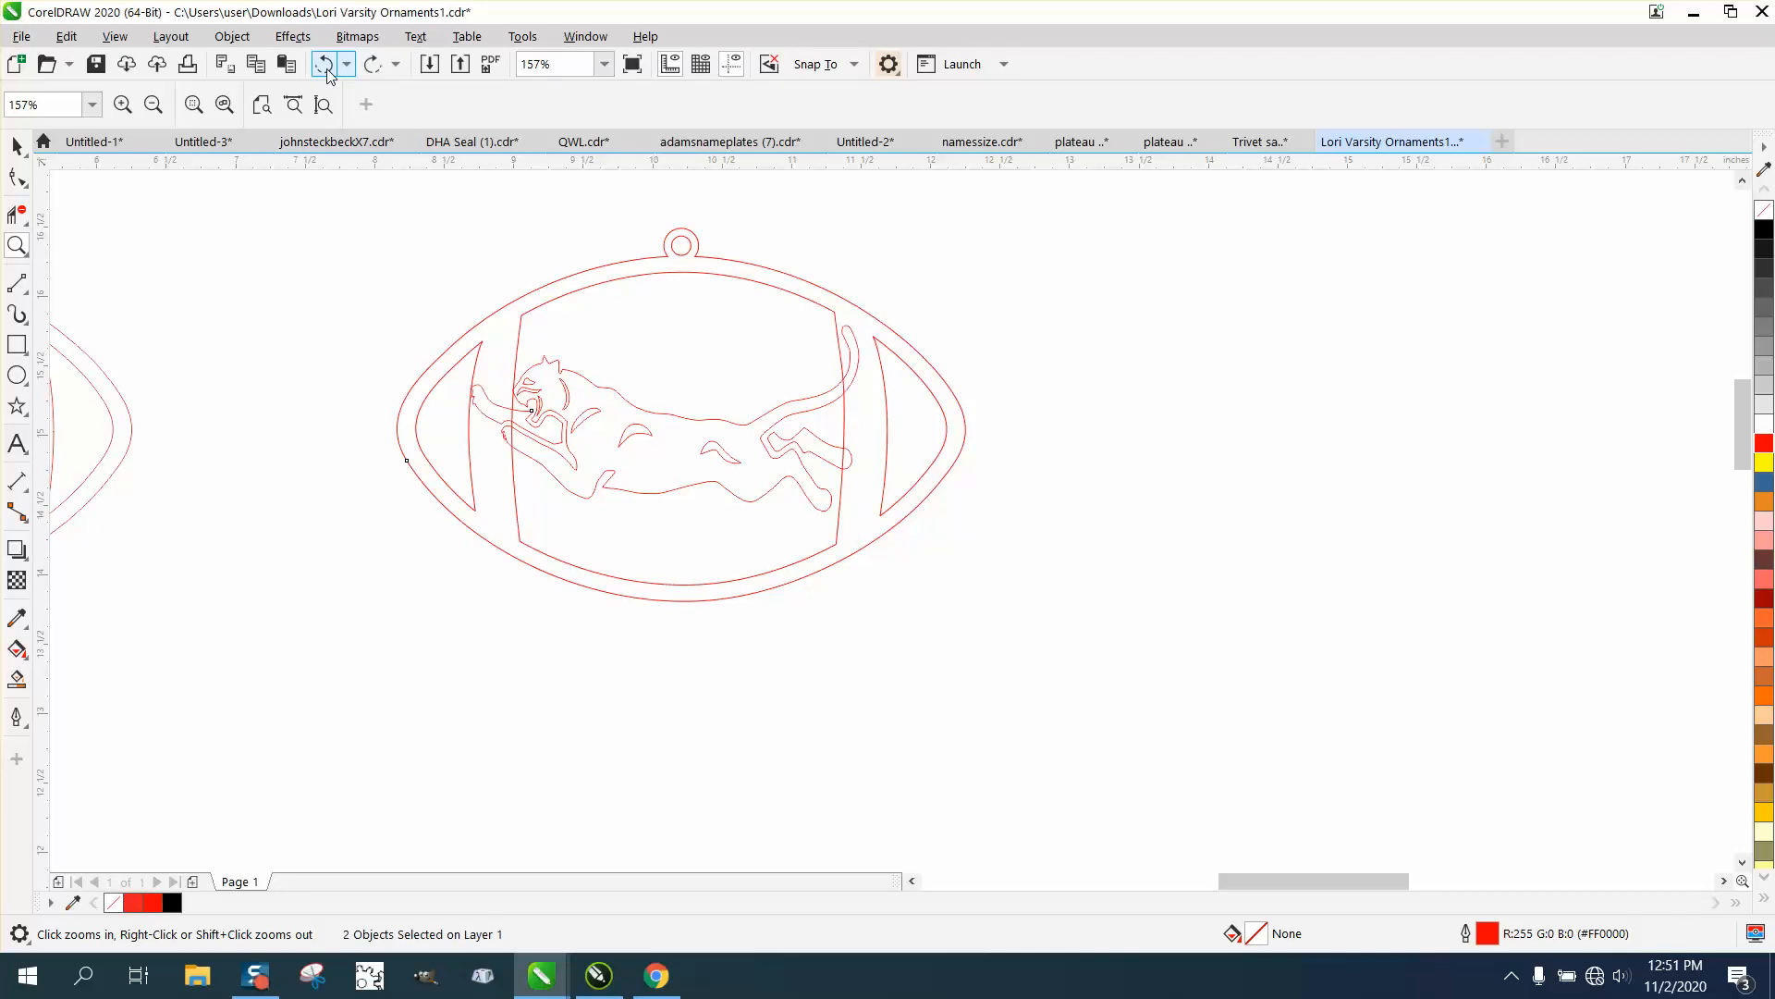
Step: Set the outline width of the selected panther and football frame to Hairline
click(25, 154)
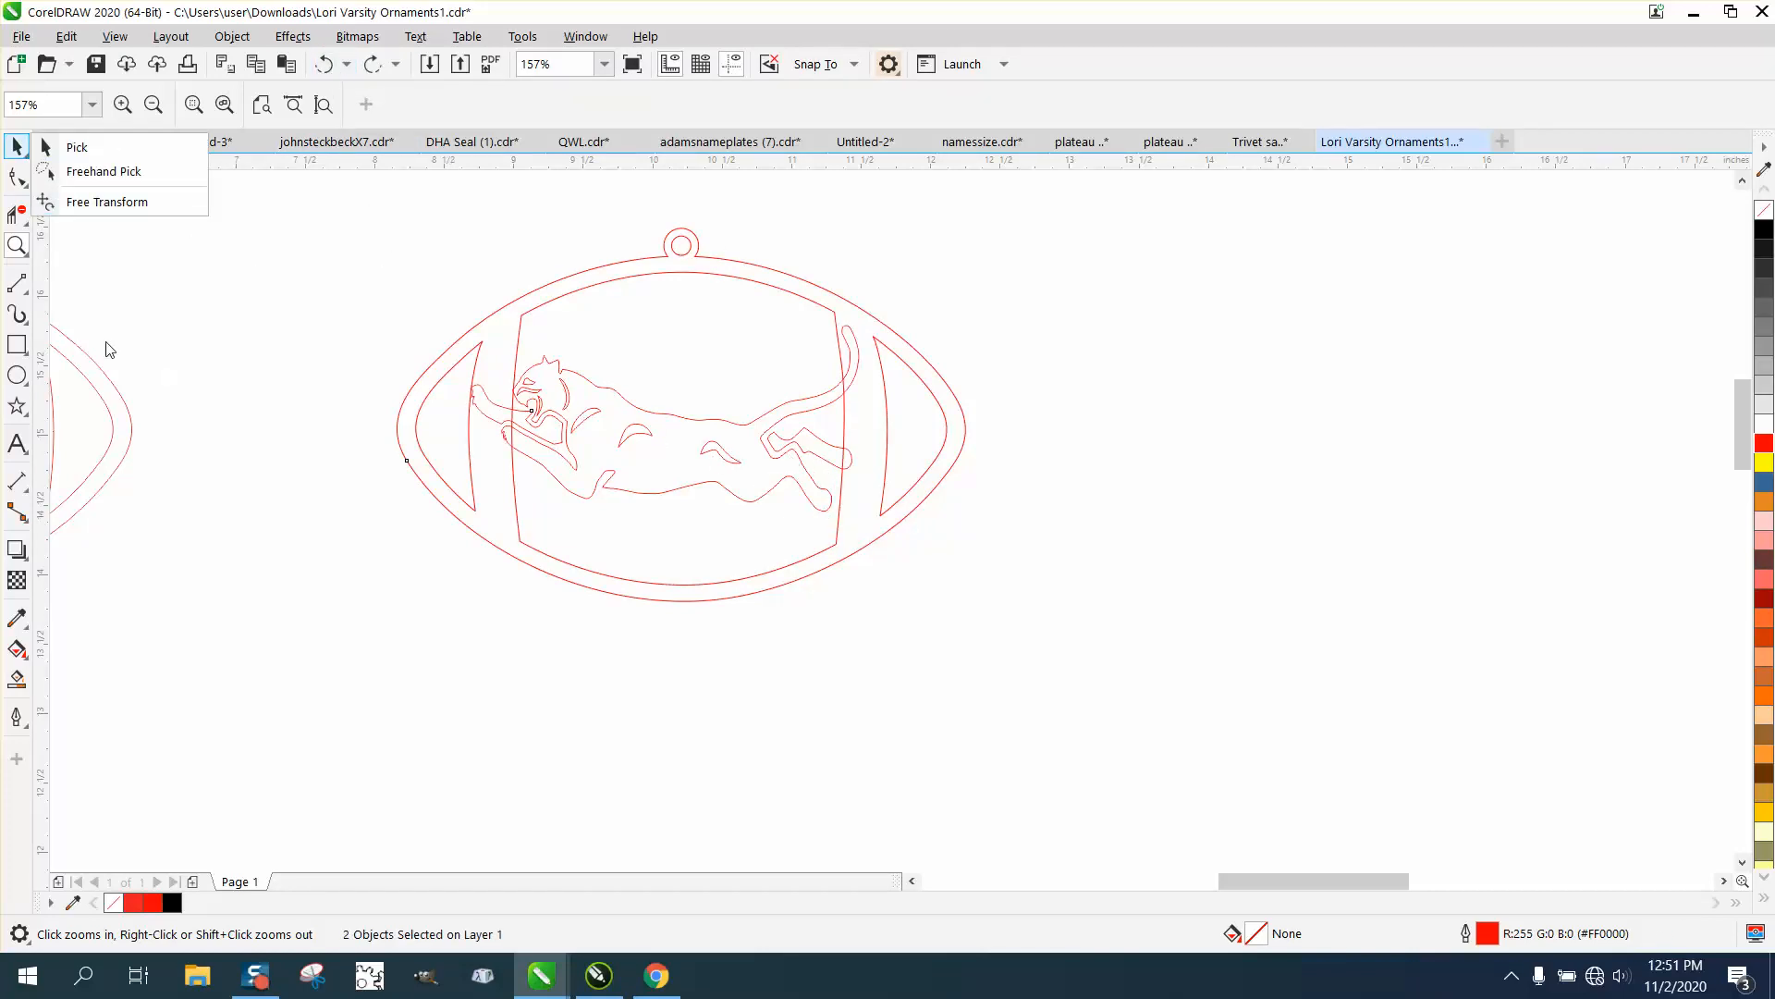
click(16, 245)
drag(733, 396, 971, 531)
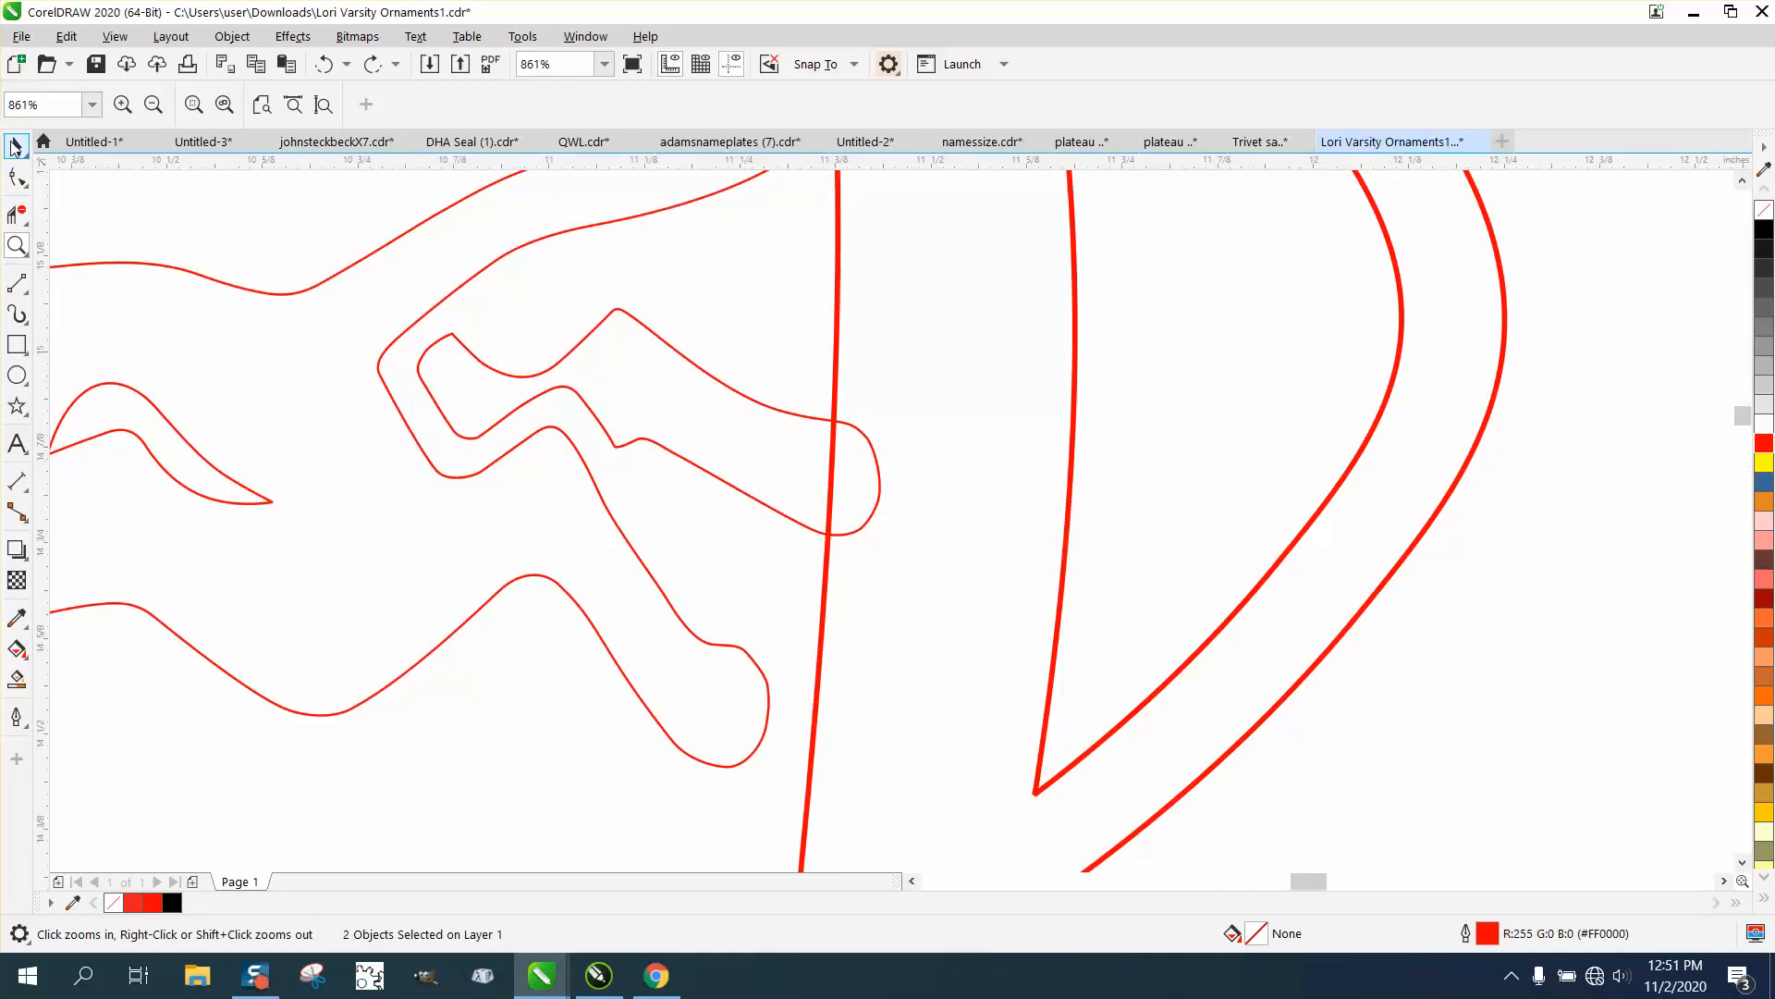
click(15, 146)
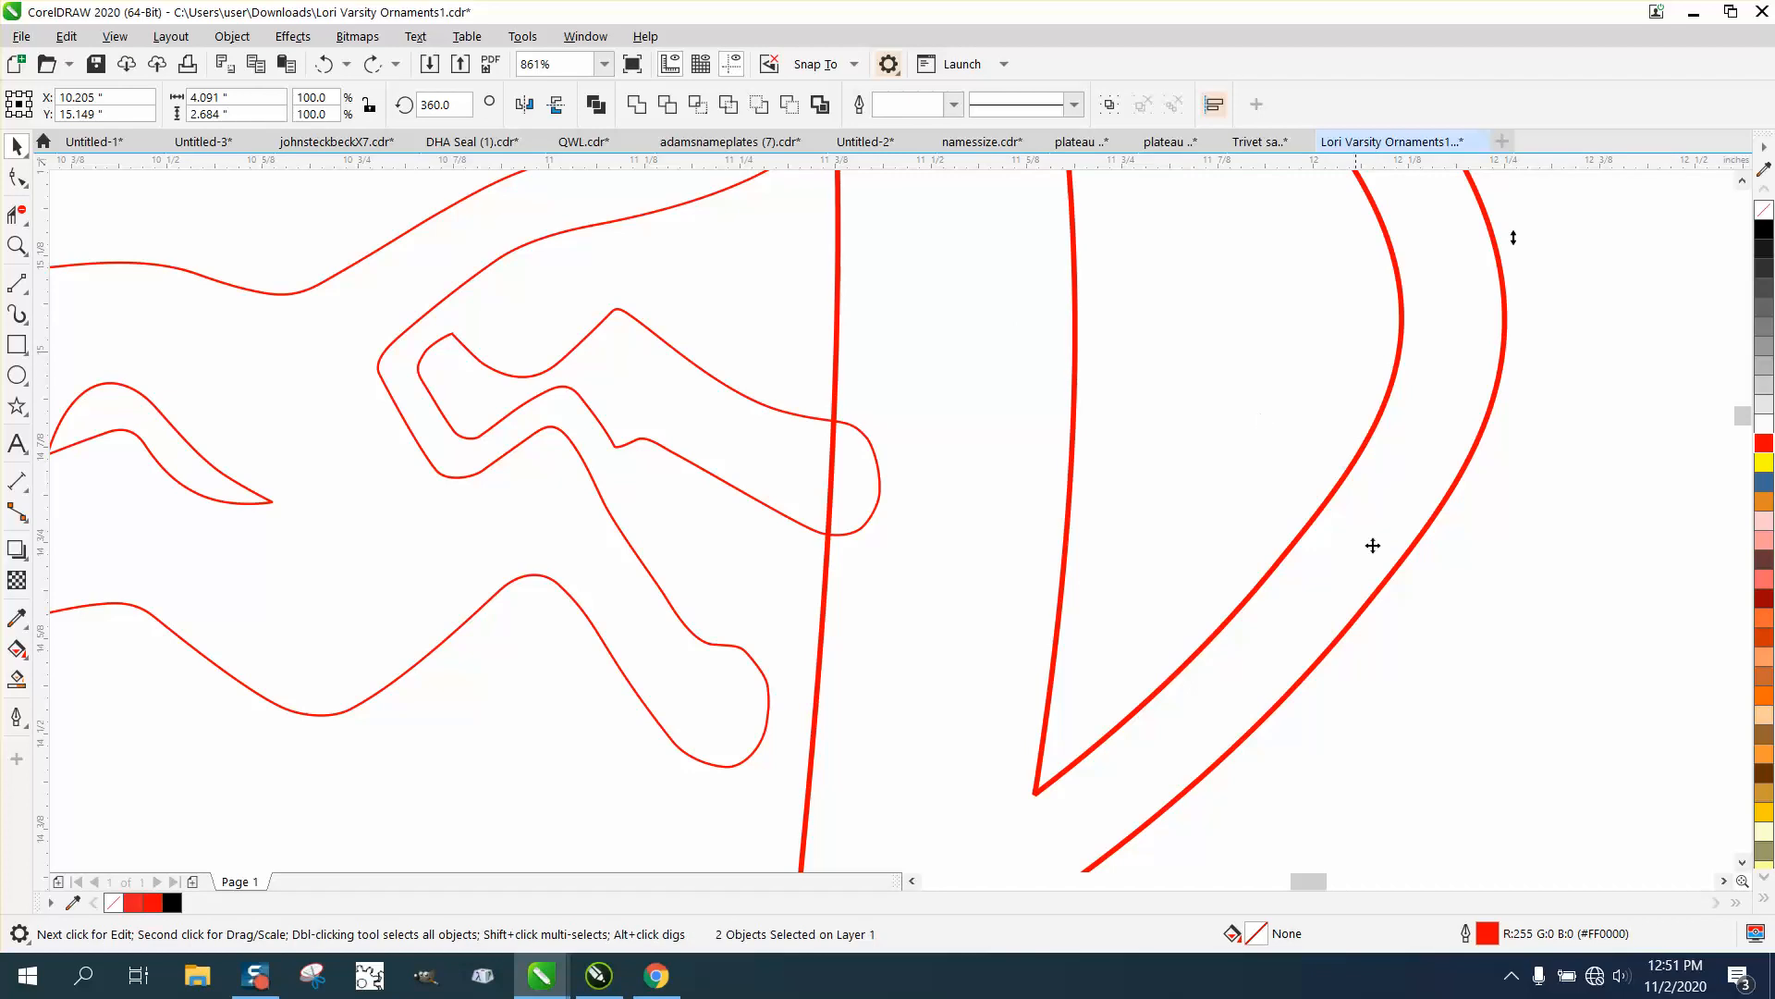
double_click(1495, 937)
click(748, 407)
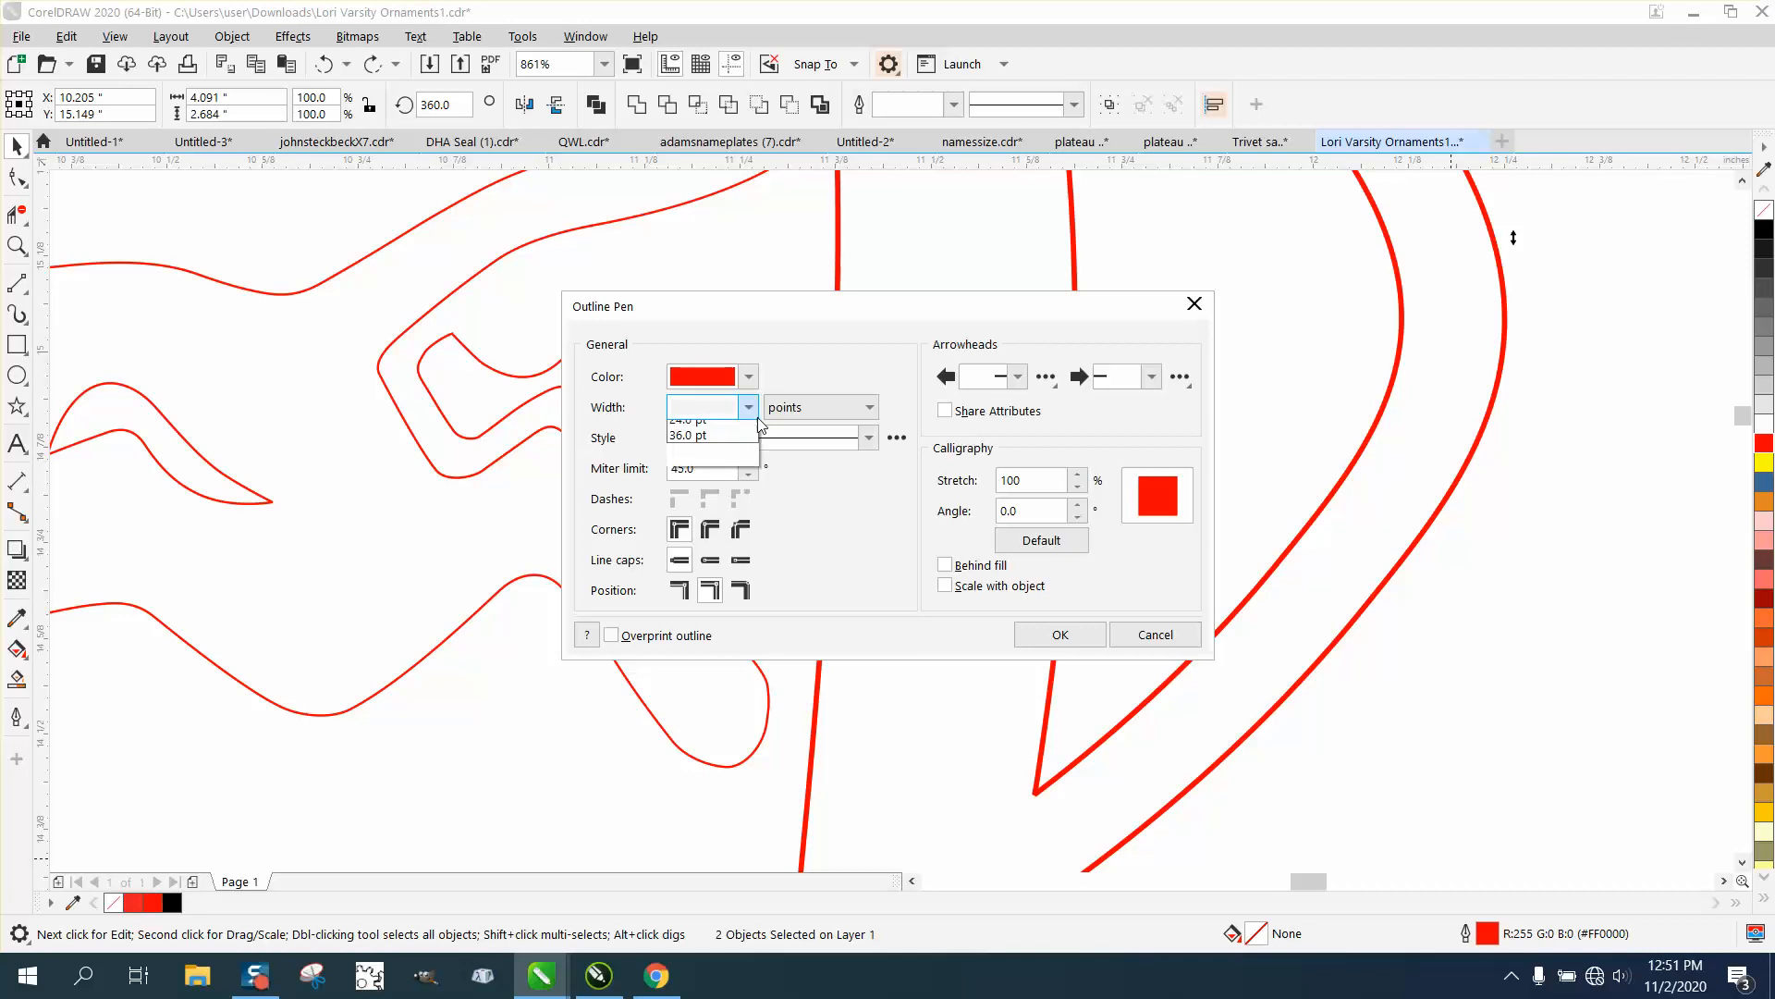
click(694, 441)
click(1052, 634)
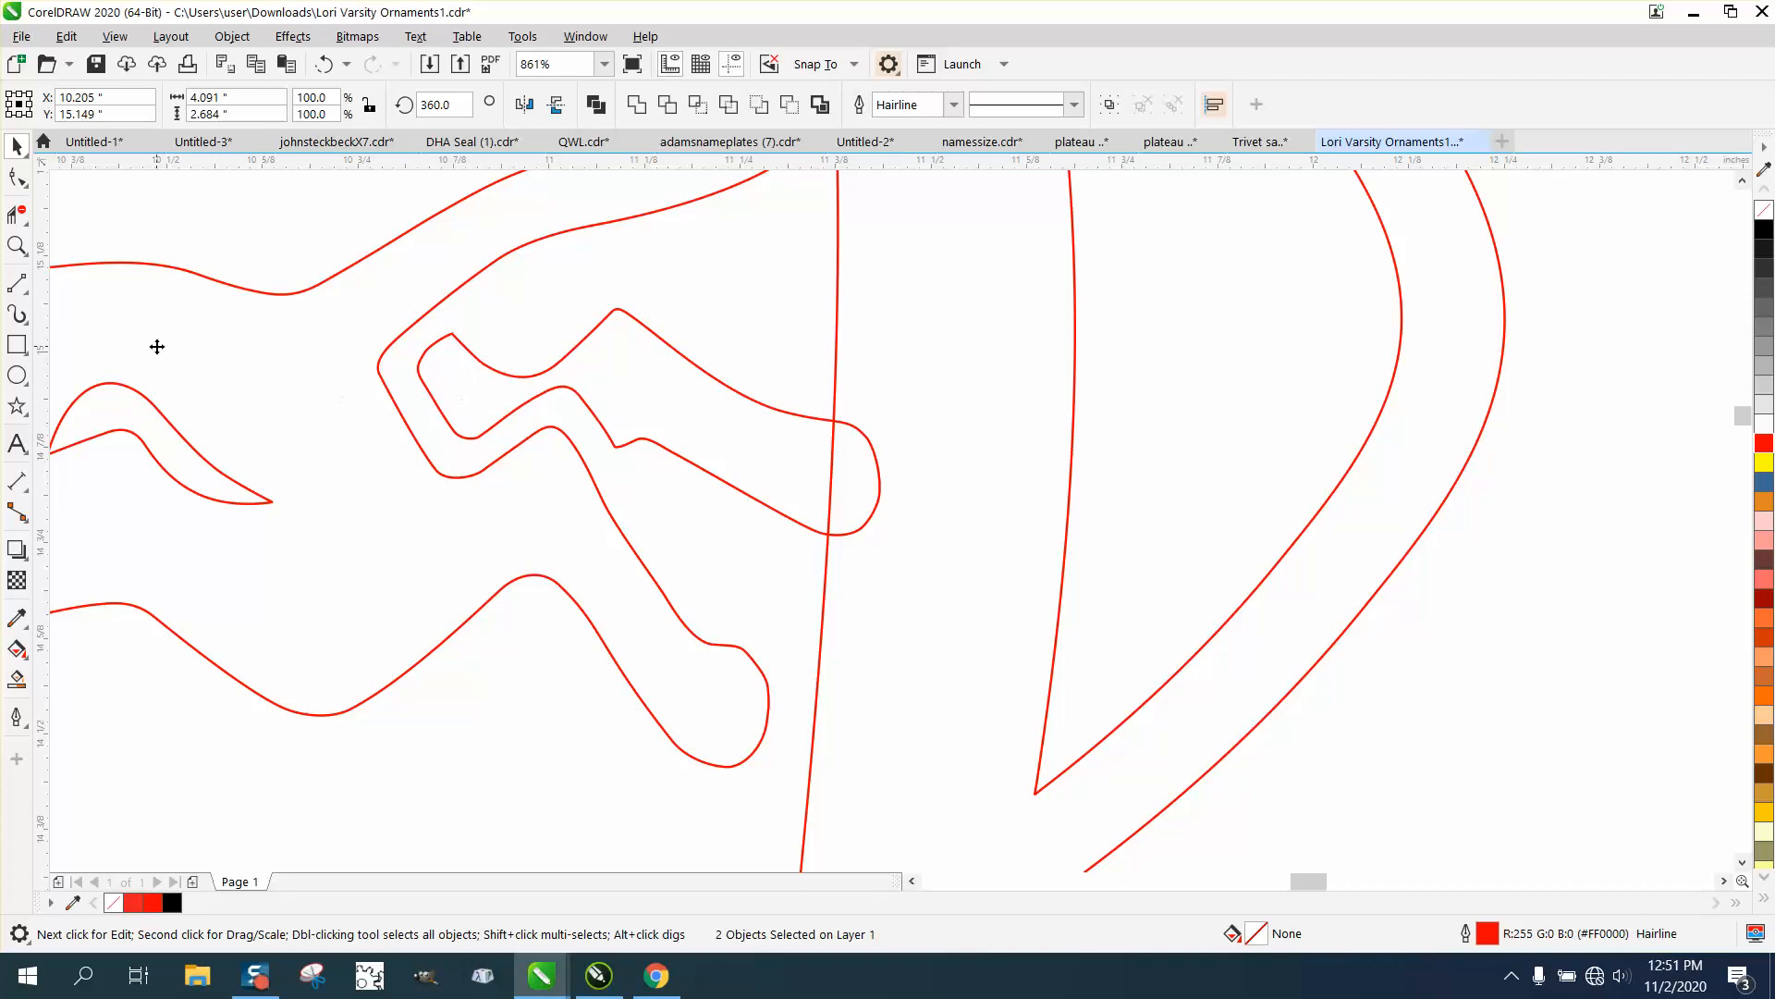
Step: Shift the nodes at the inner end of the panther's upper hind leg down and left, across the neighboring body outline
click(17, 176)
drag(407, 347, 479, 458)
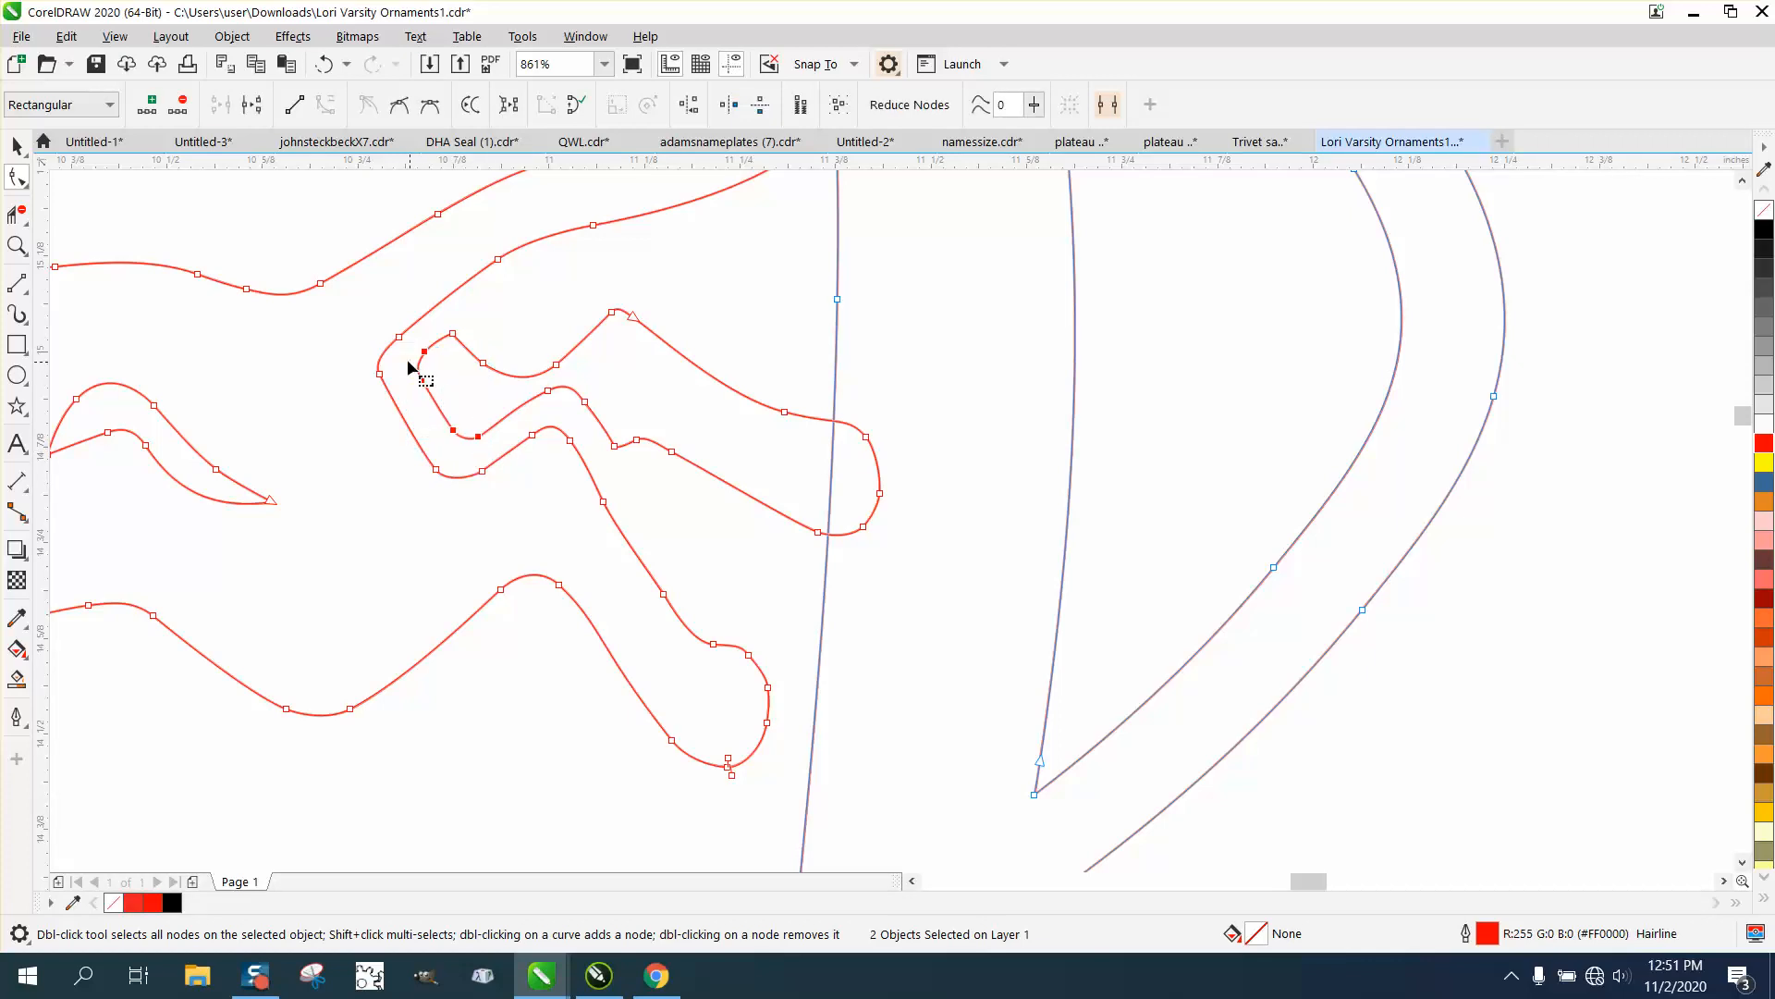
mouse_move(404, 361)
mouse_down()
mouse_move(444, 449)
mouse_move(484, 448)
mouse_move(432, 337)
mouse_up()
drag(454, 434, 405, 472)
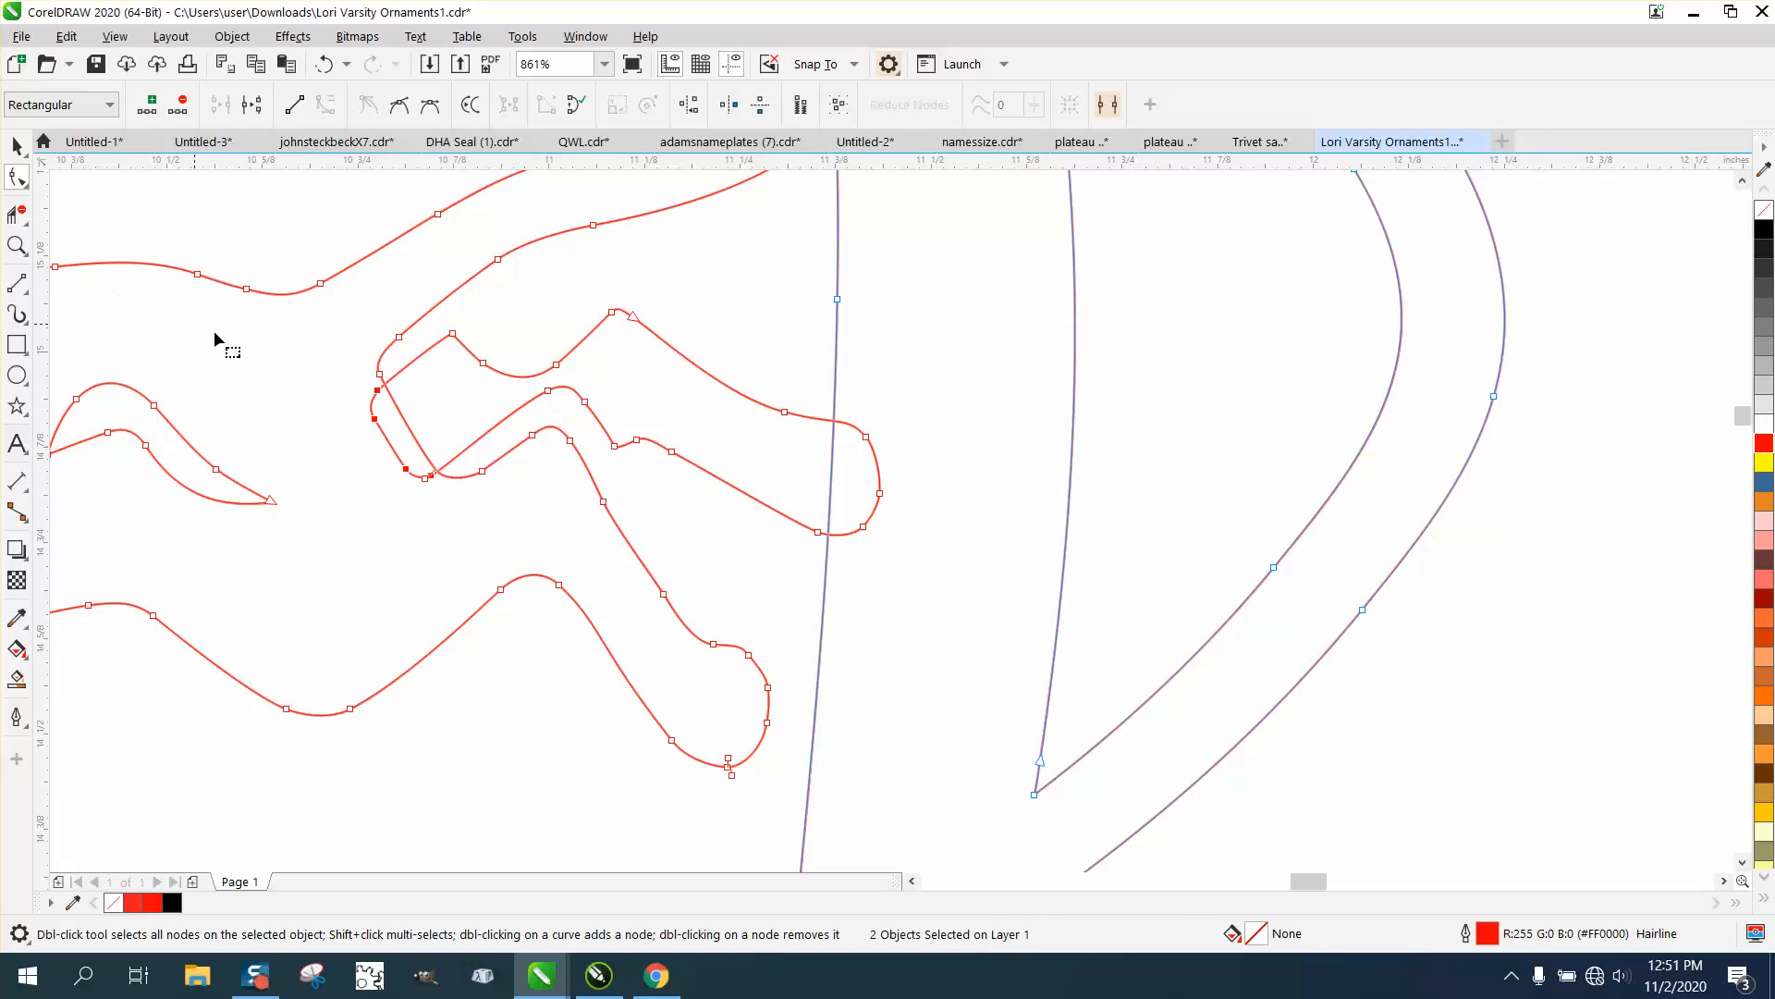
Step: Remove the overlapping line segments at the panther's hind leg with Virtual Segment Delete, joining the leg to the body
click(16, 215)
click(397, 397)
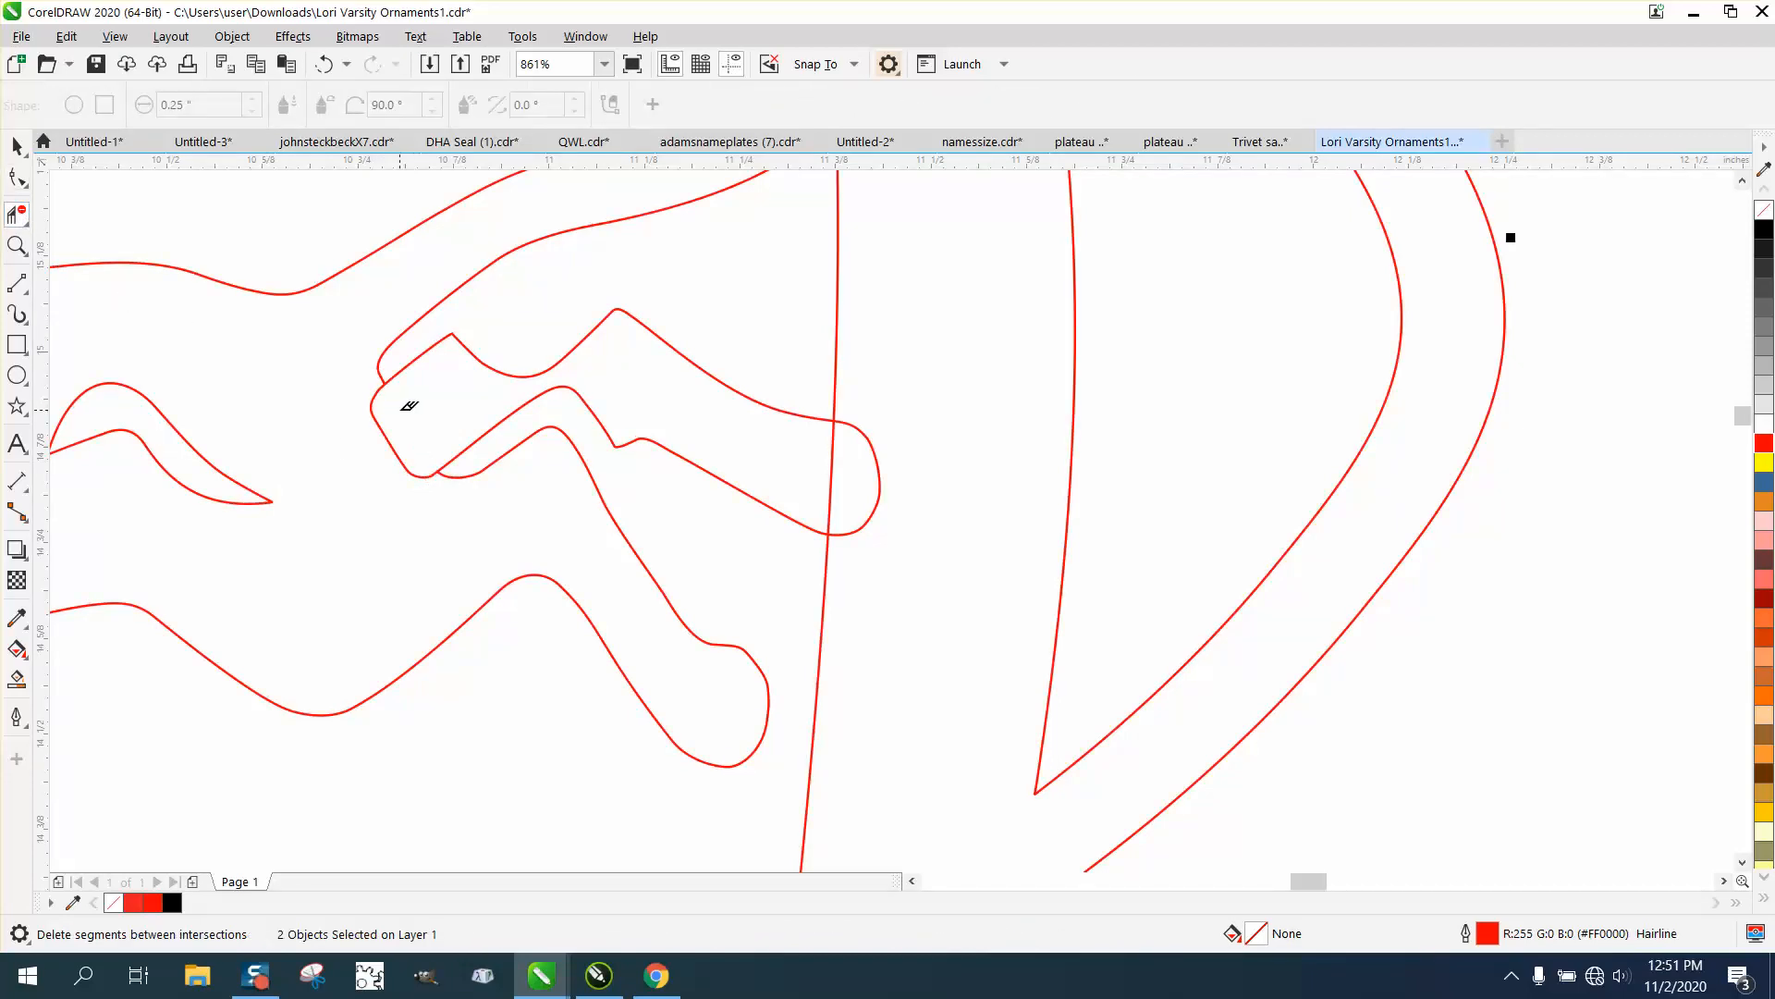
scroll(490, 493, down, 2)
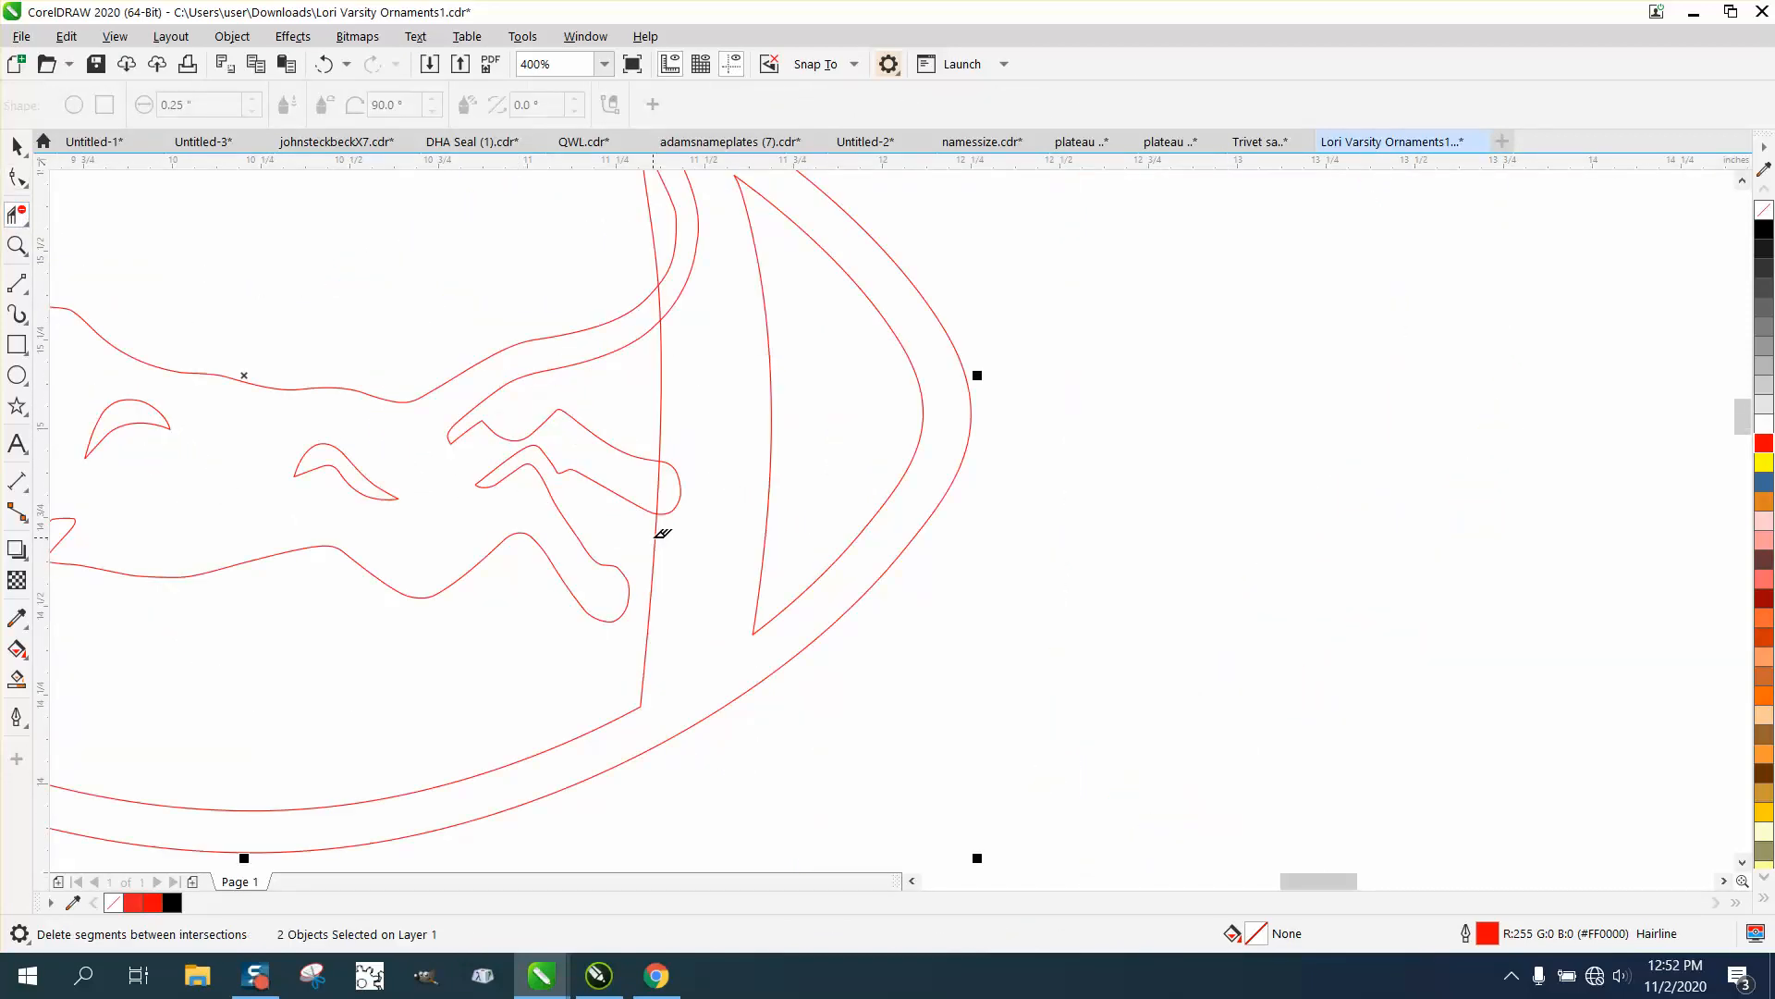
scroll(662, 533, down, 1)
Step: Select only the panther outline and move it 6 inches right, away from the football frame
click(17, 147)
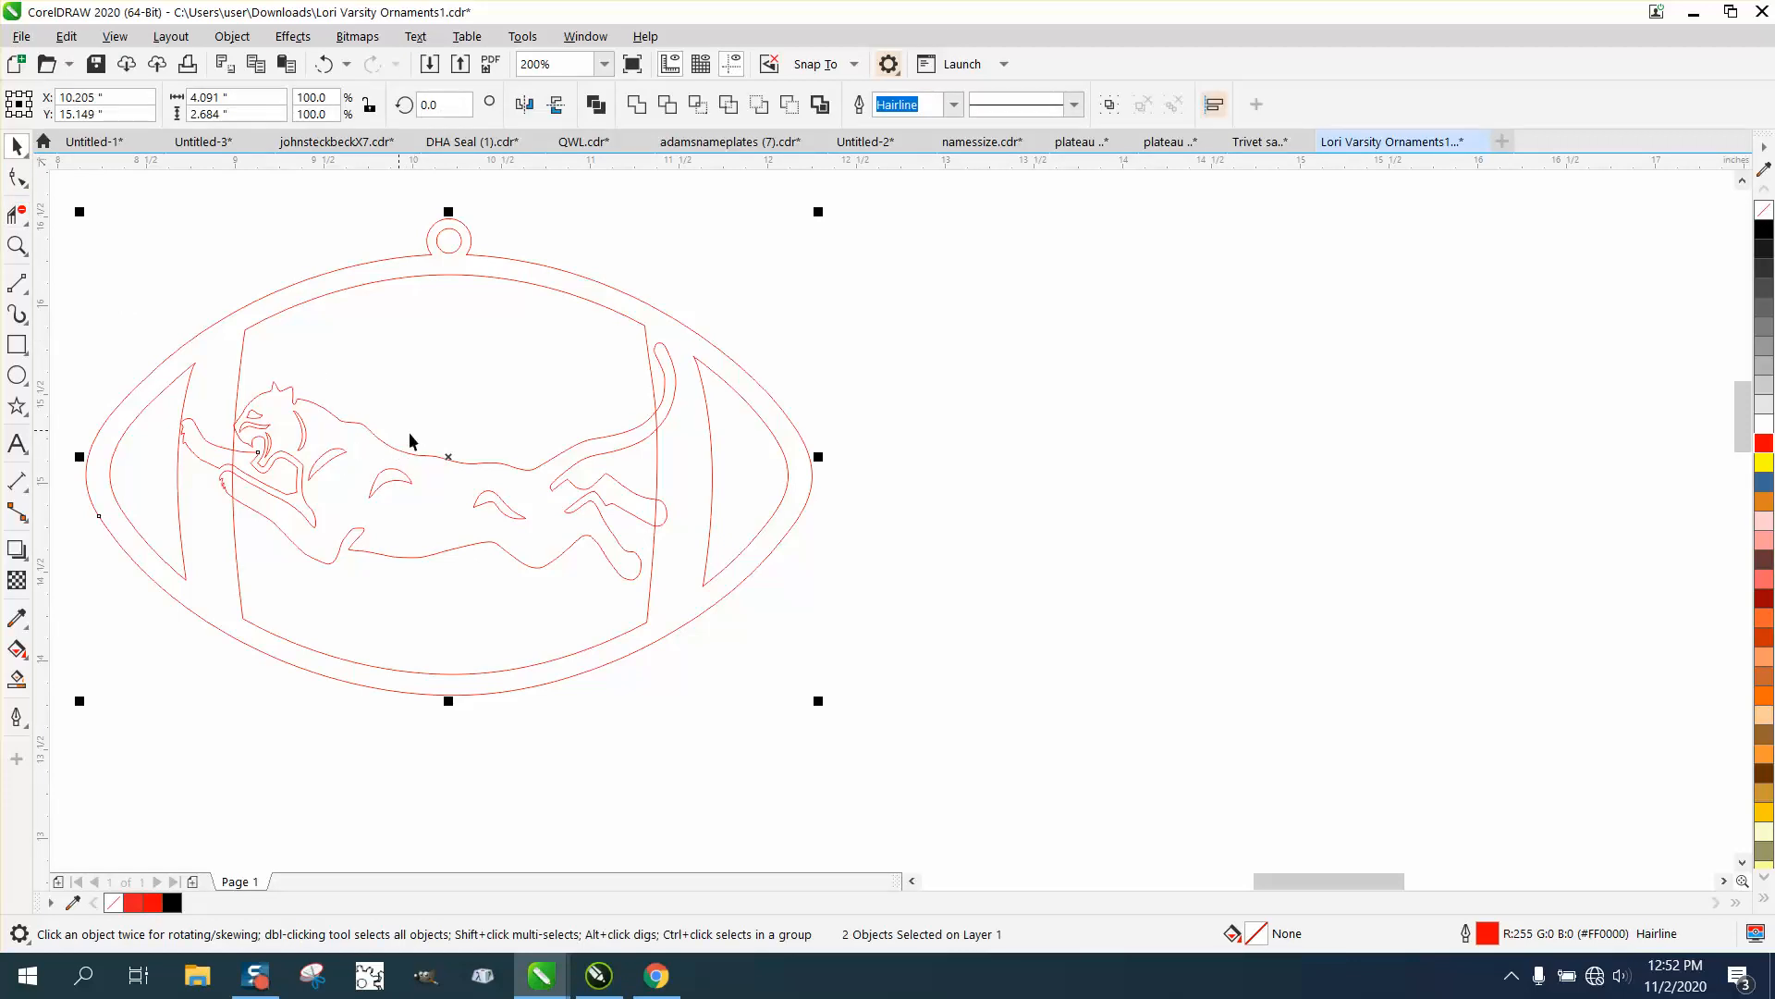
key(Escape)
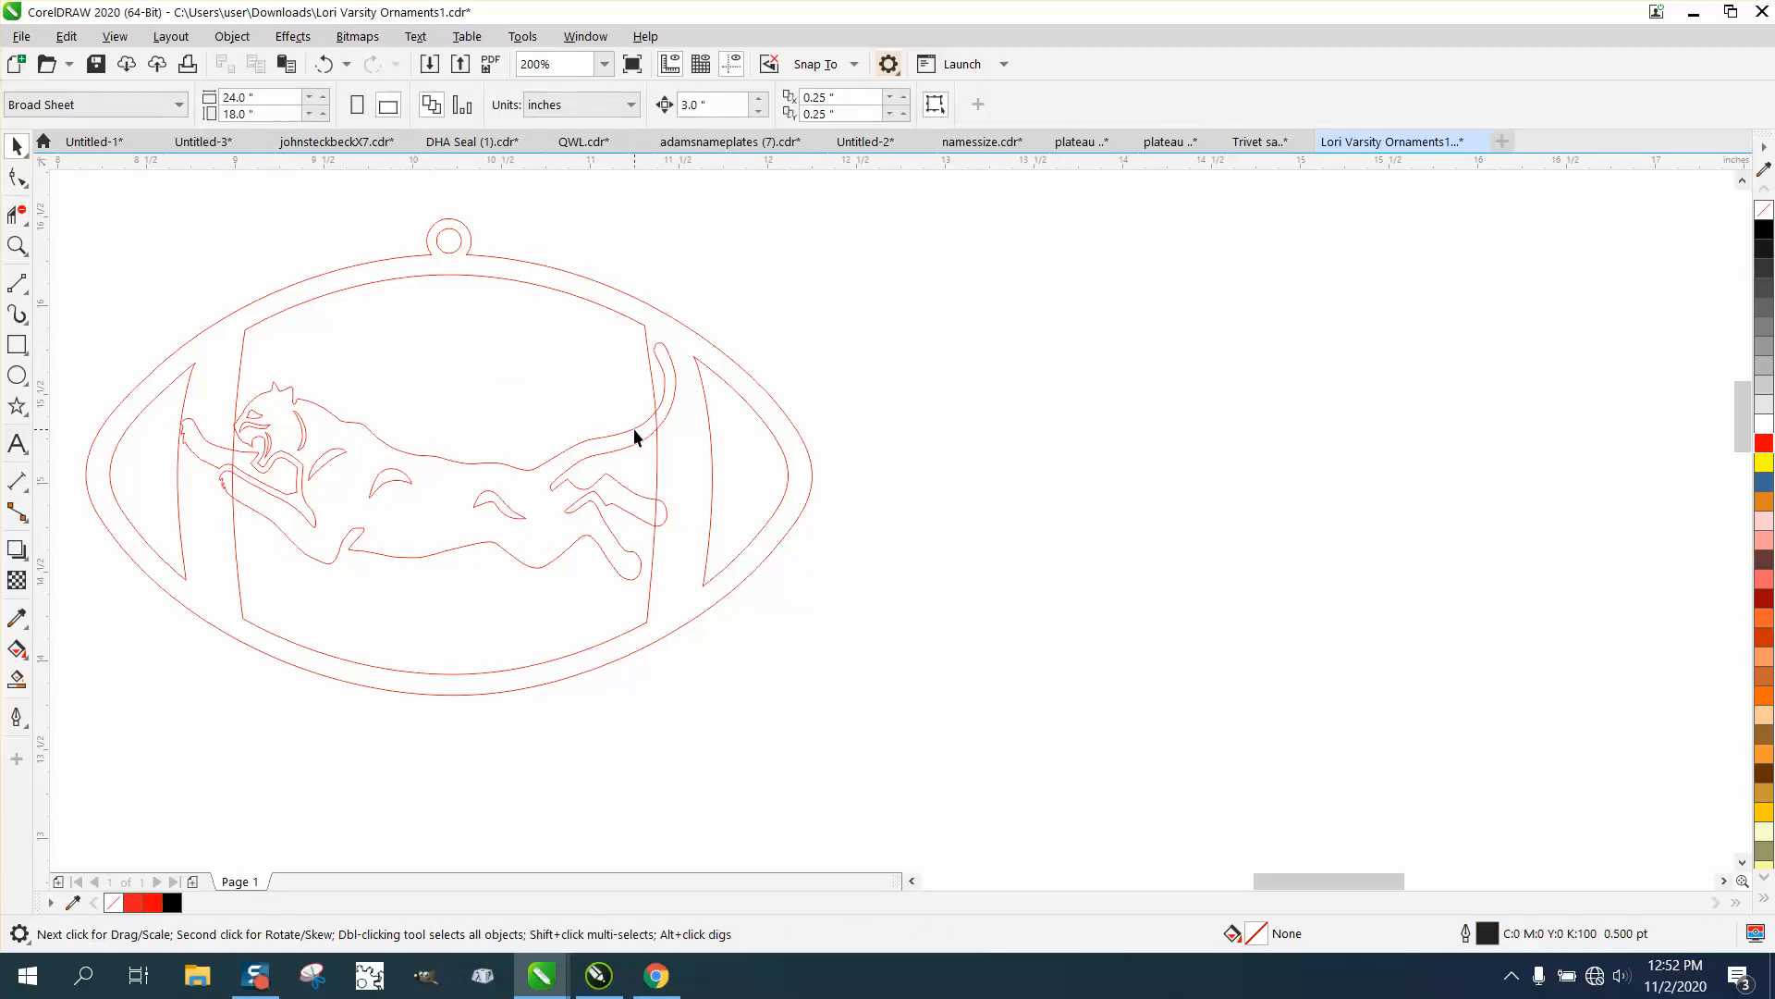
click(638, 431)
key(Right)
key(Right)
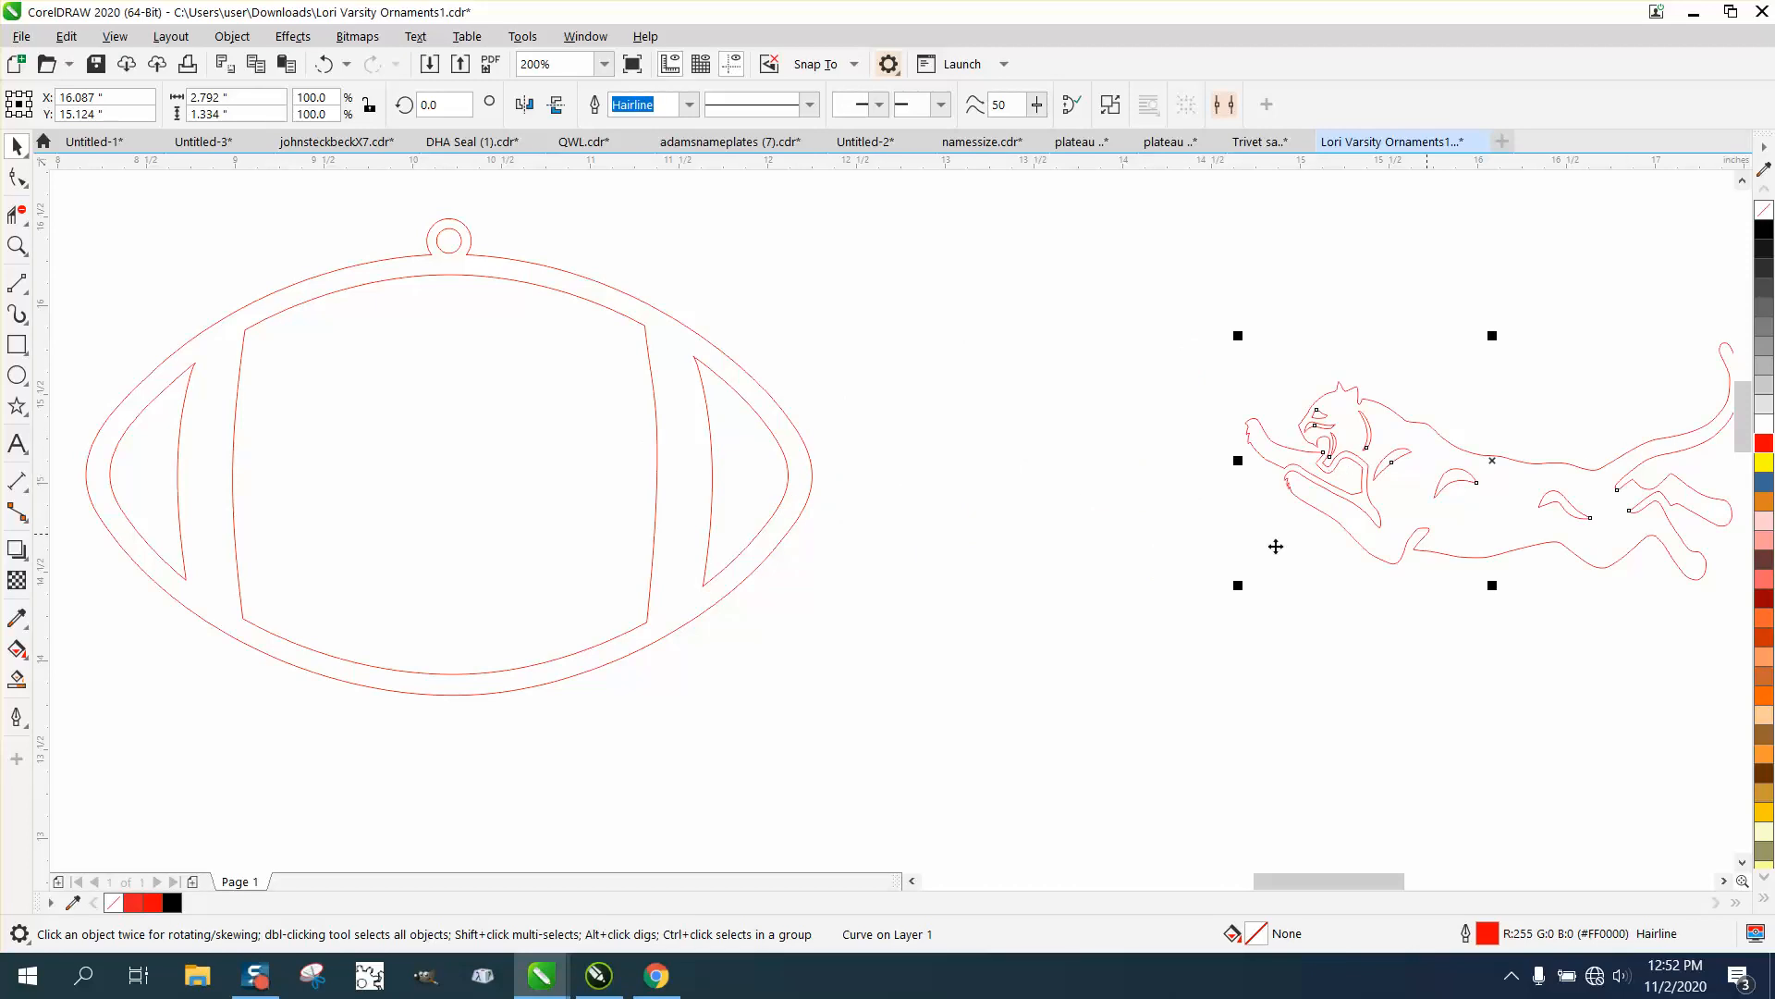
Step: Try Smart Fill in black on the panther's body, and undo the fill
click(17, 679)
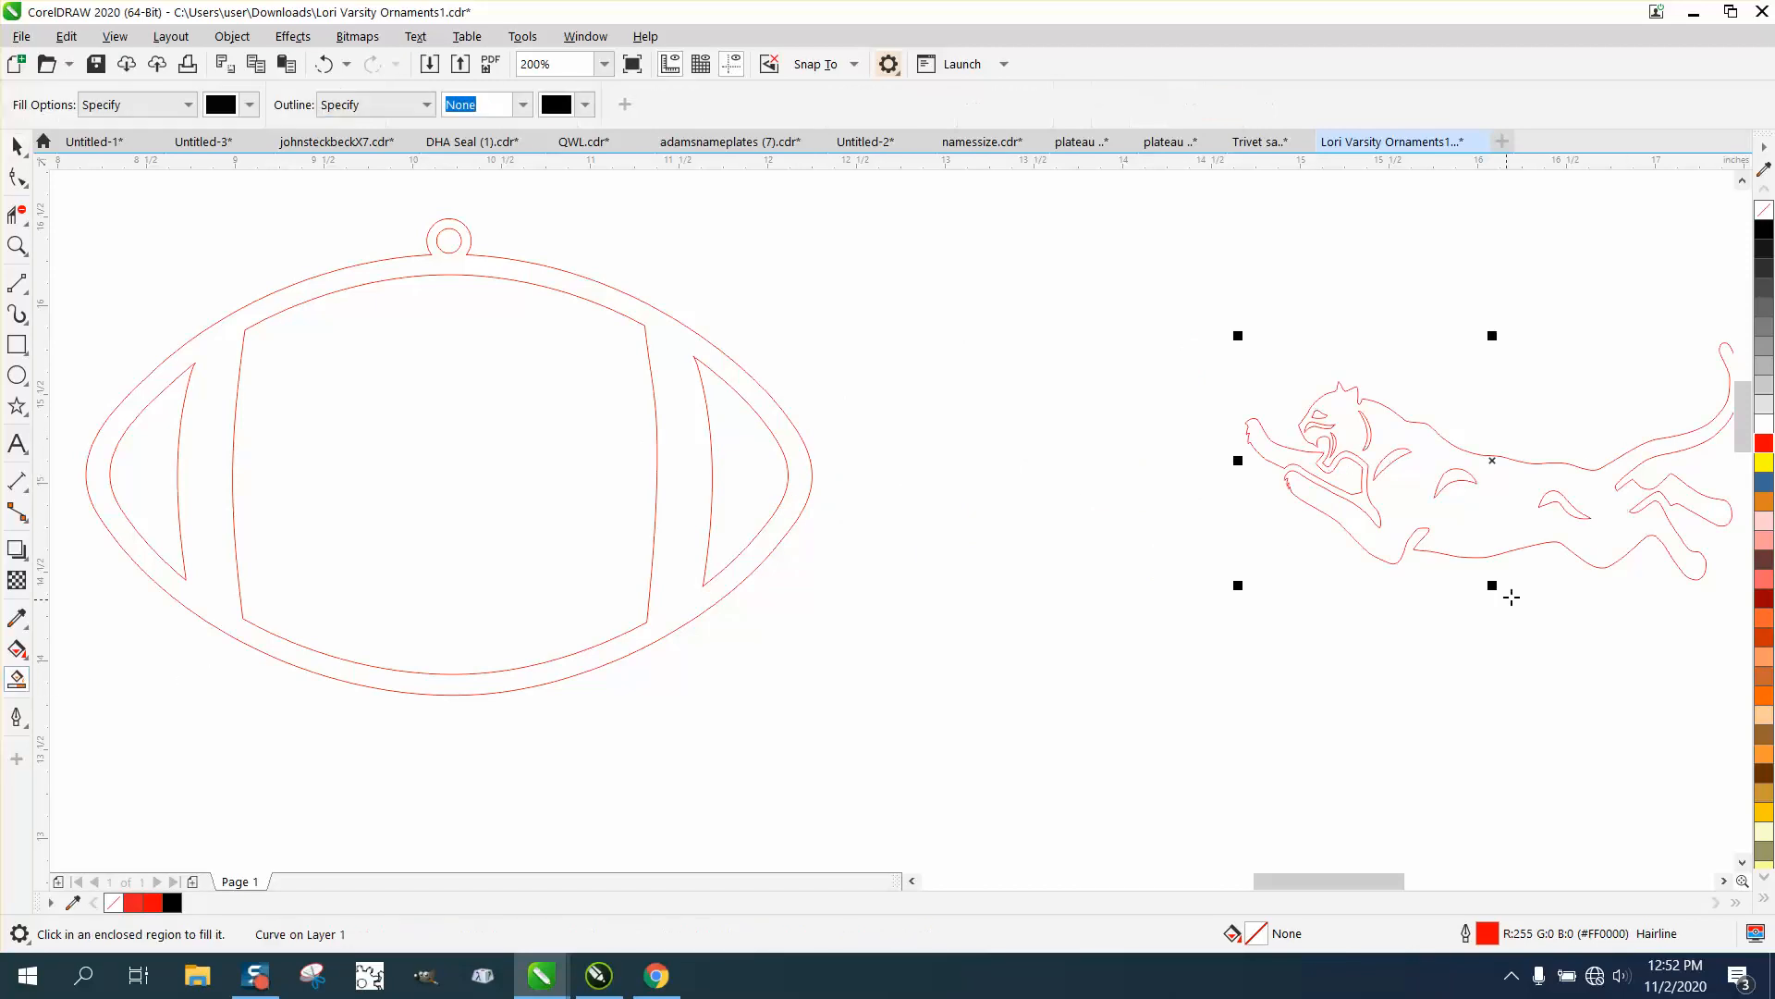
click(1519, 544)
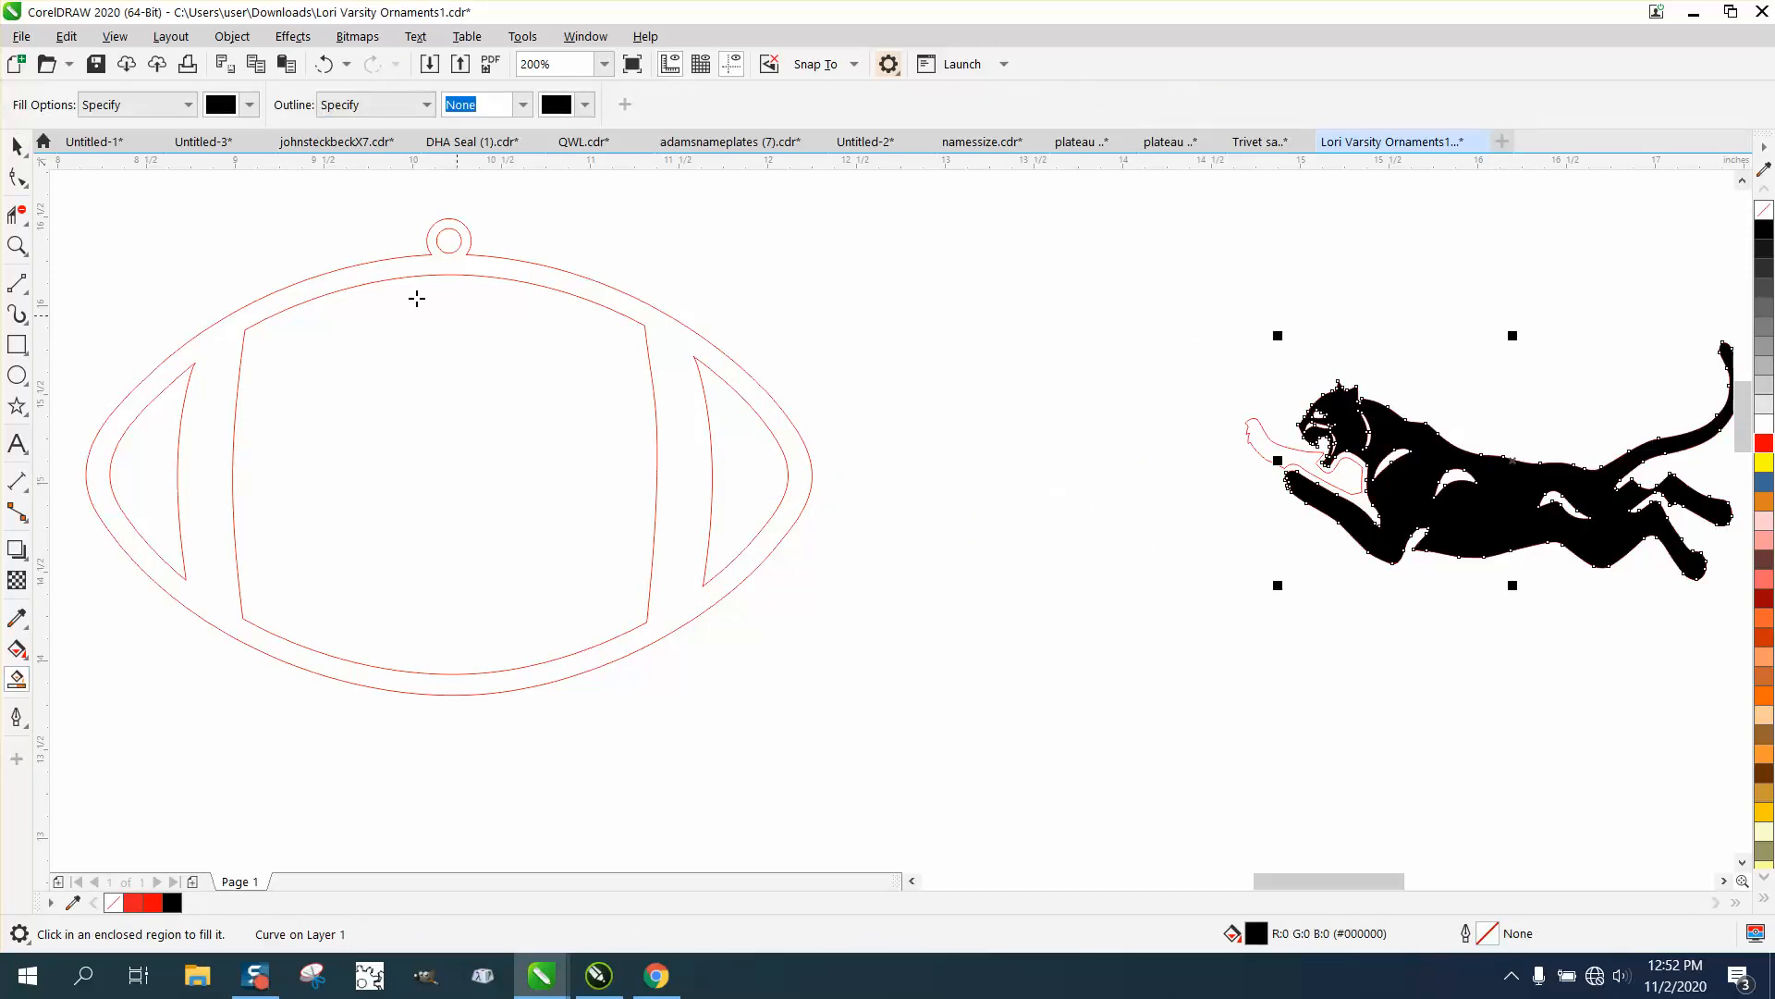
click(324, 64)
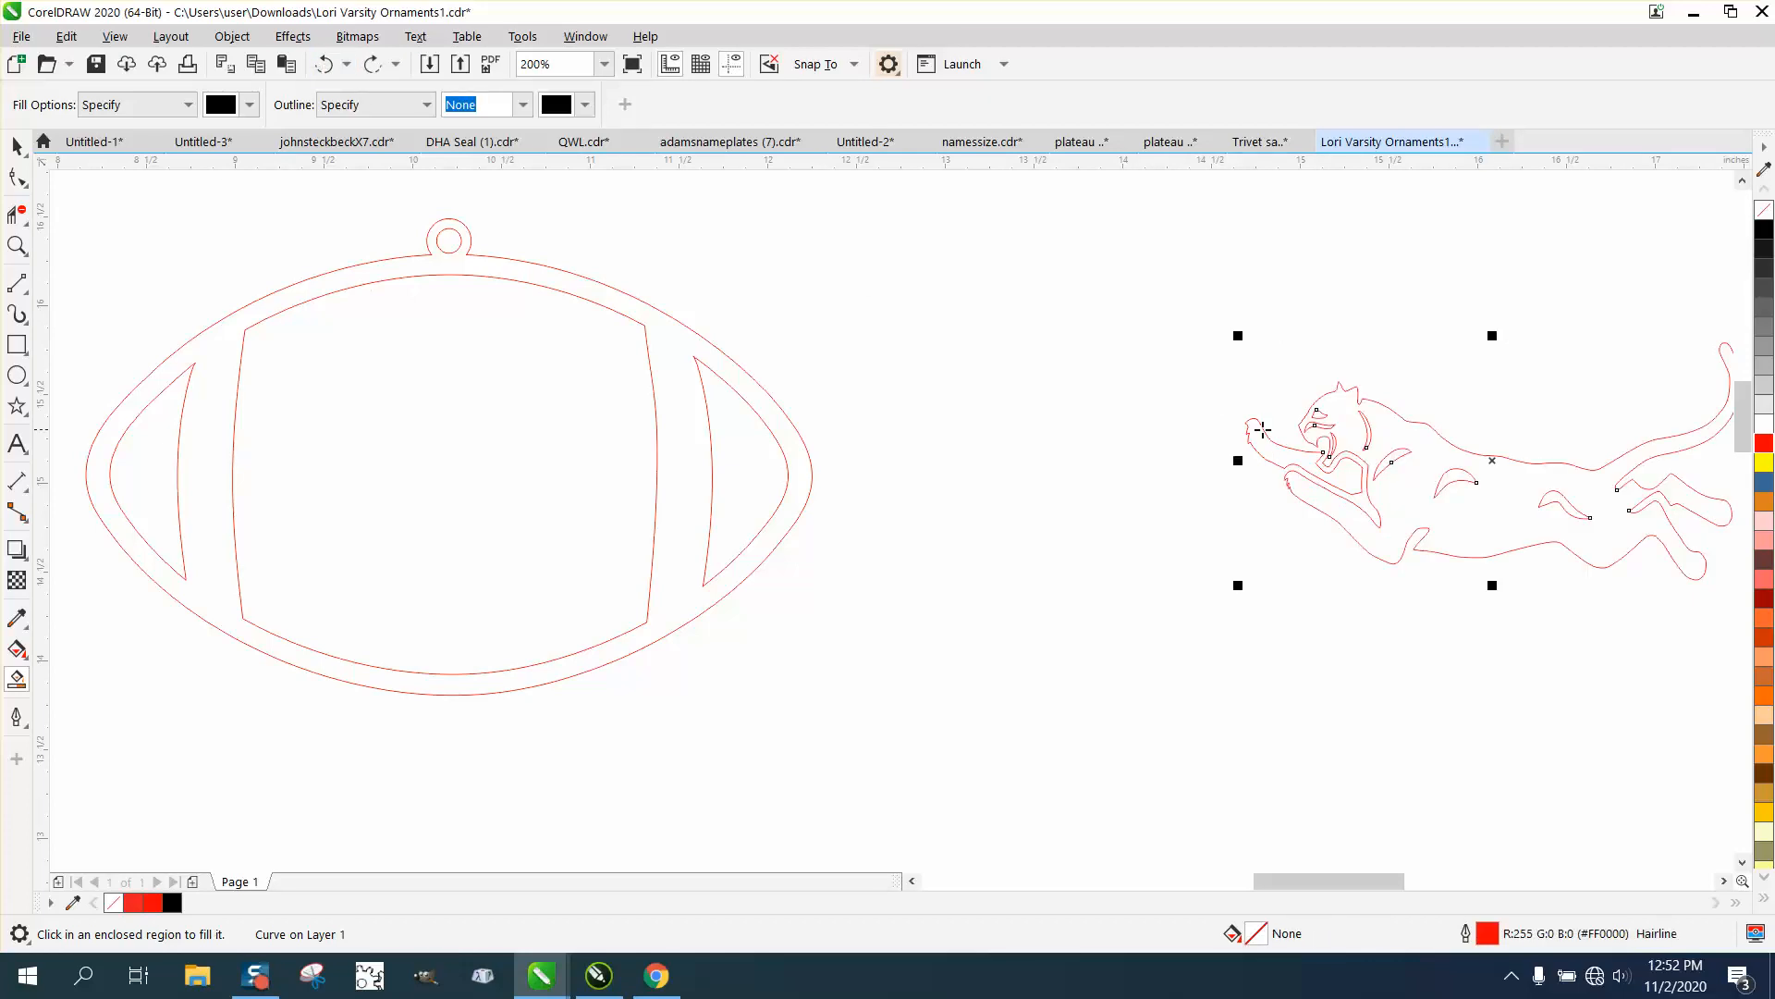
Step: Move the two nodes at the inner end of the gap above the panther's foreleg right, across the neighboring chest outline
click(18, 245)
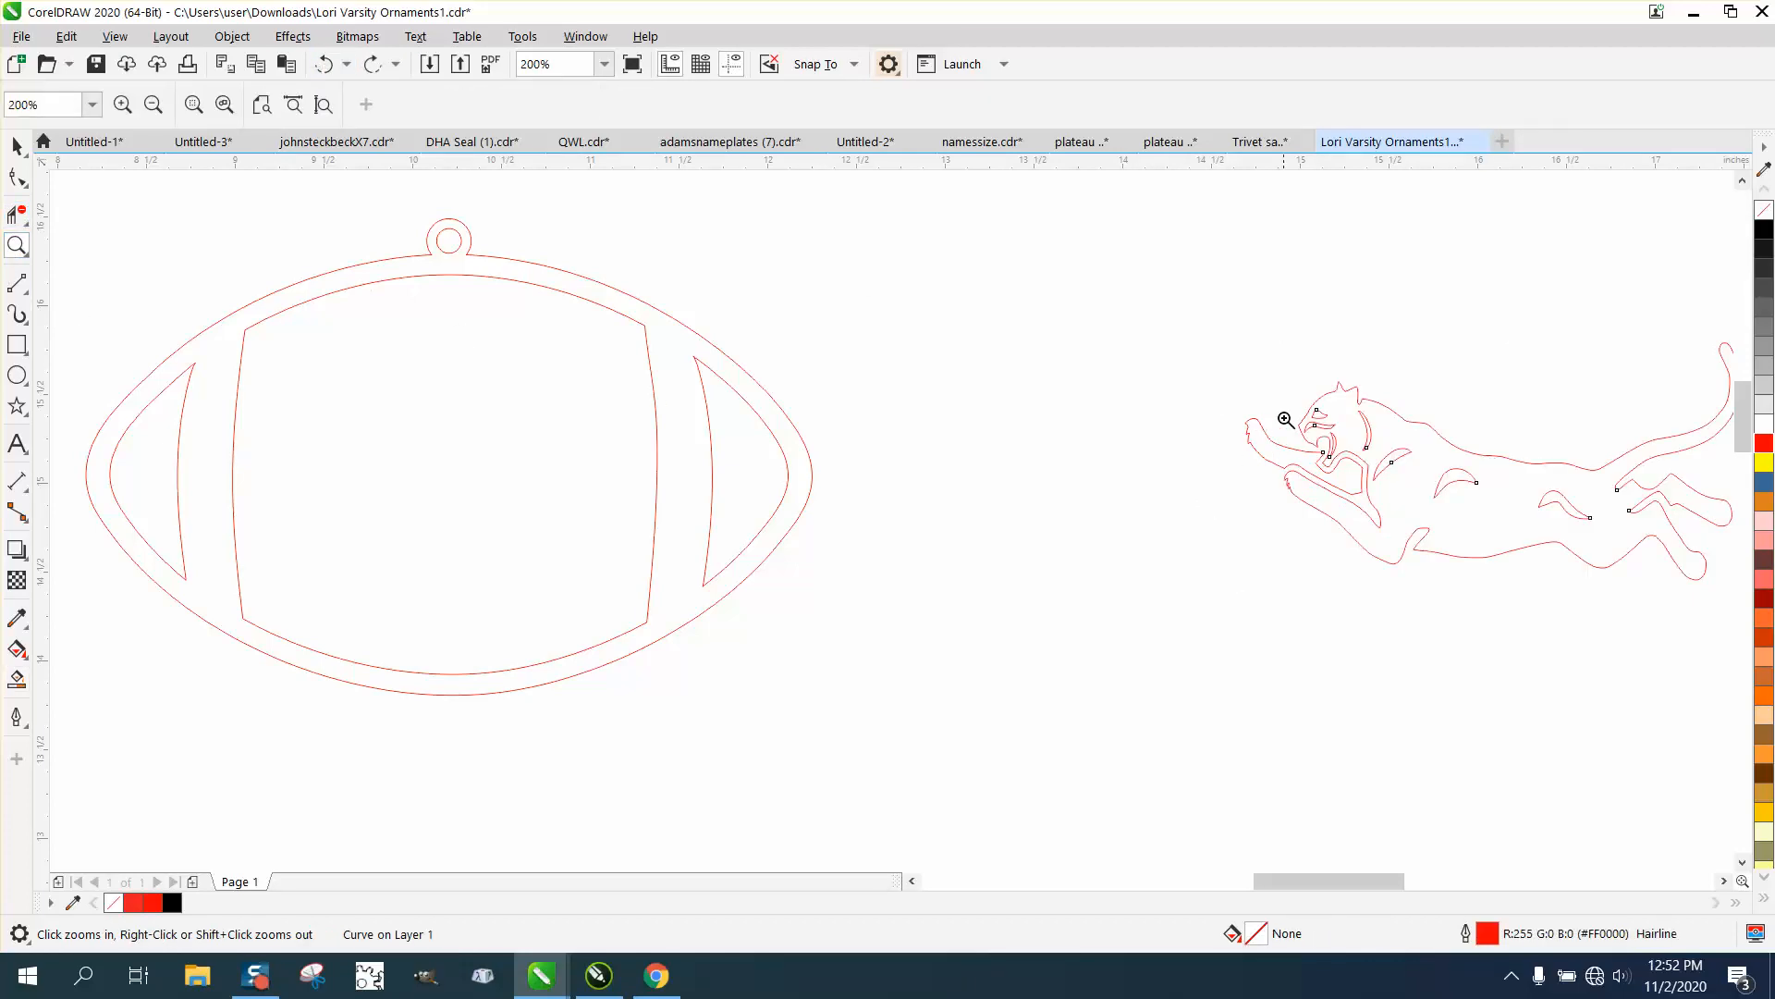
drag(1281, 418, 1486, 560)
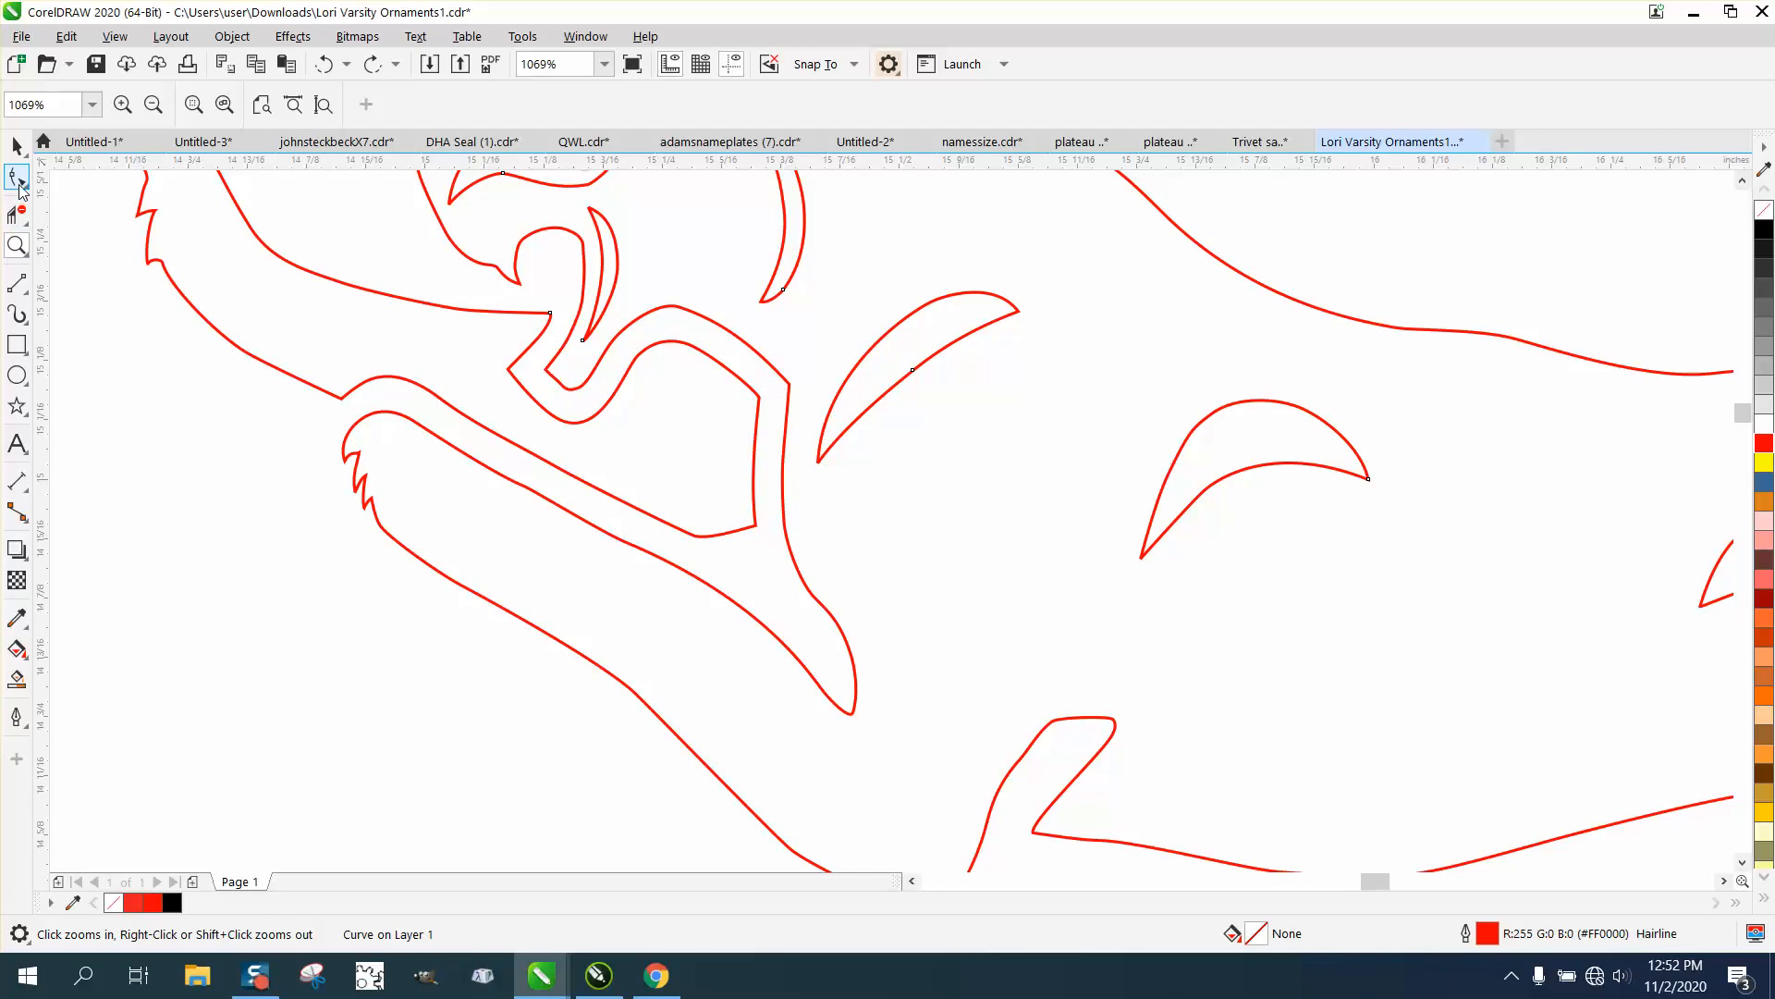
click(17, 176)
drag(741, 374, 741, 465)
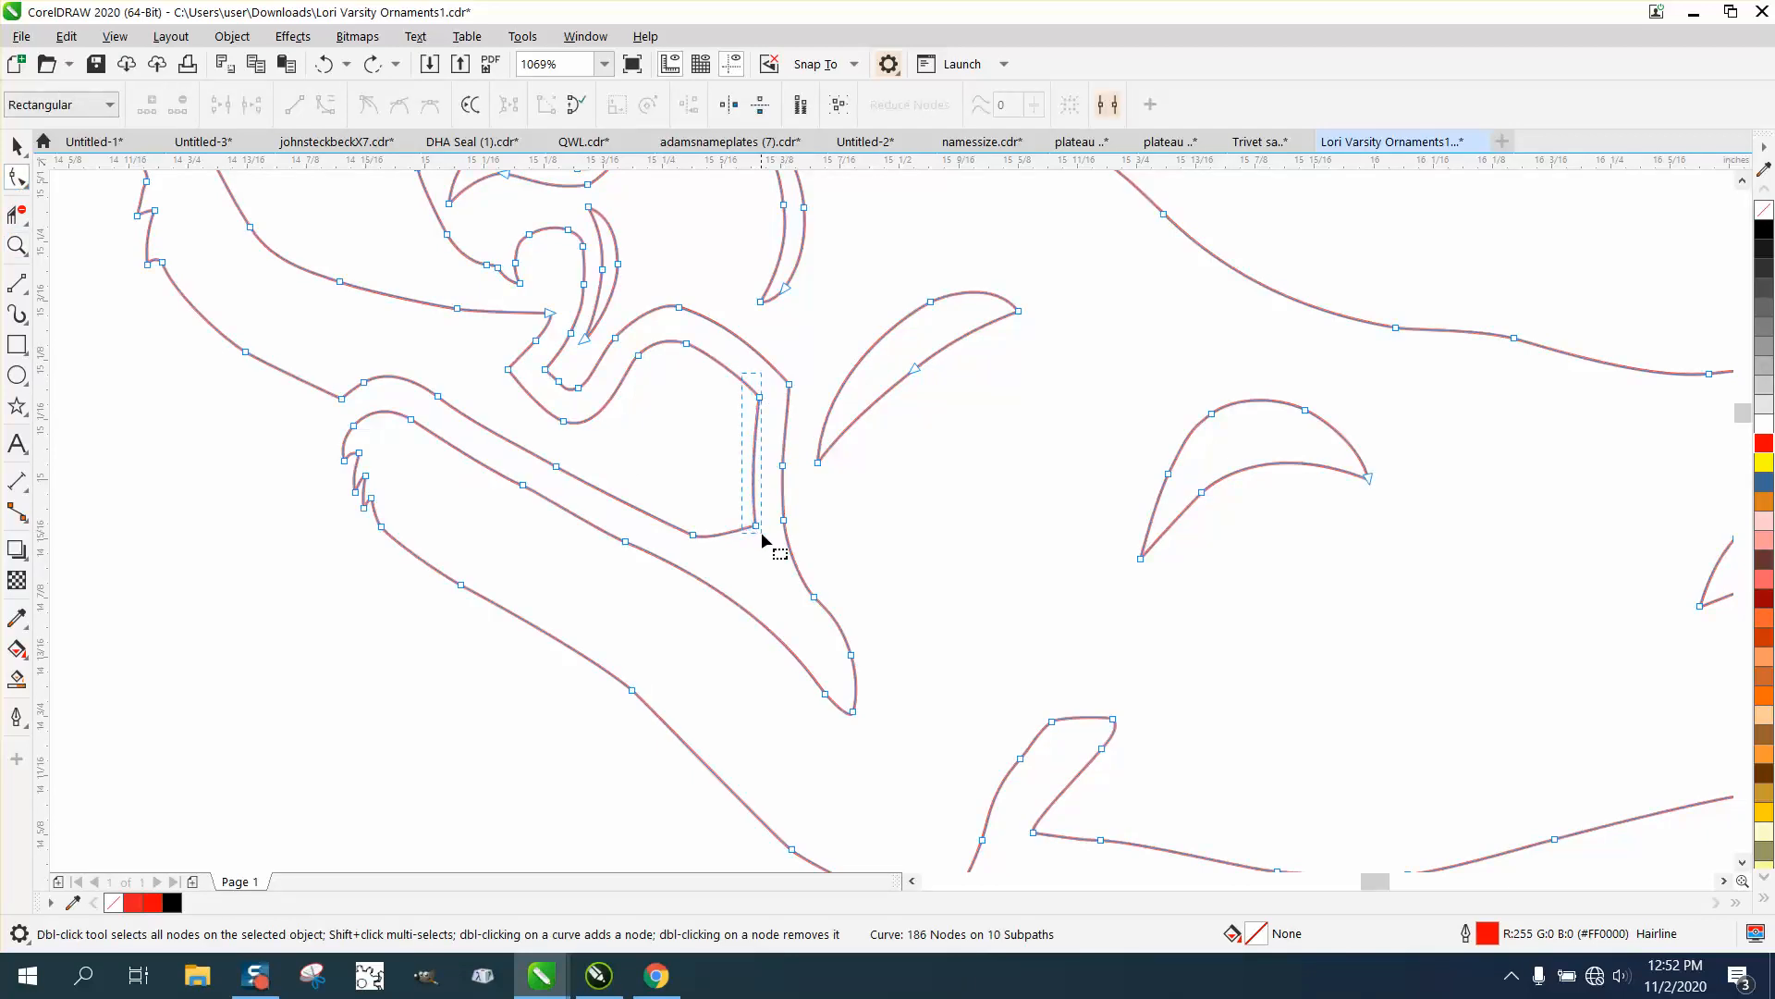
drag(762, 531, 806, 538)
Step: Remove the overlapping line segments at the panther's chest with Virtual Segment Delete, joining the foreleg to the body
click(17, 214)
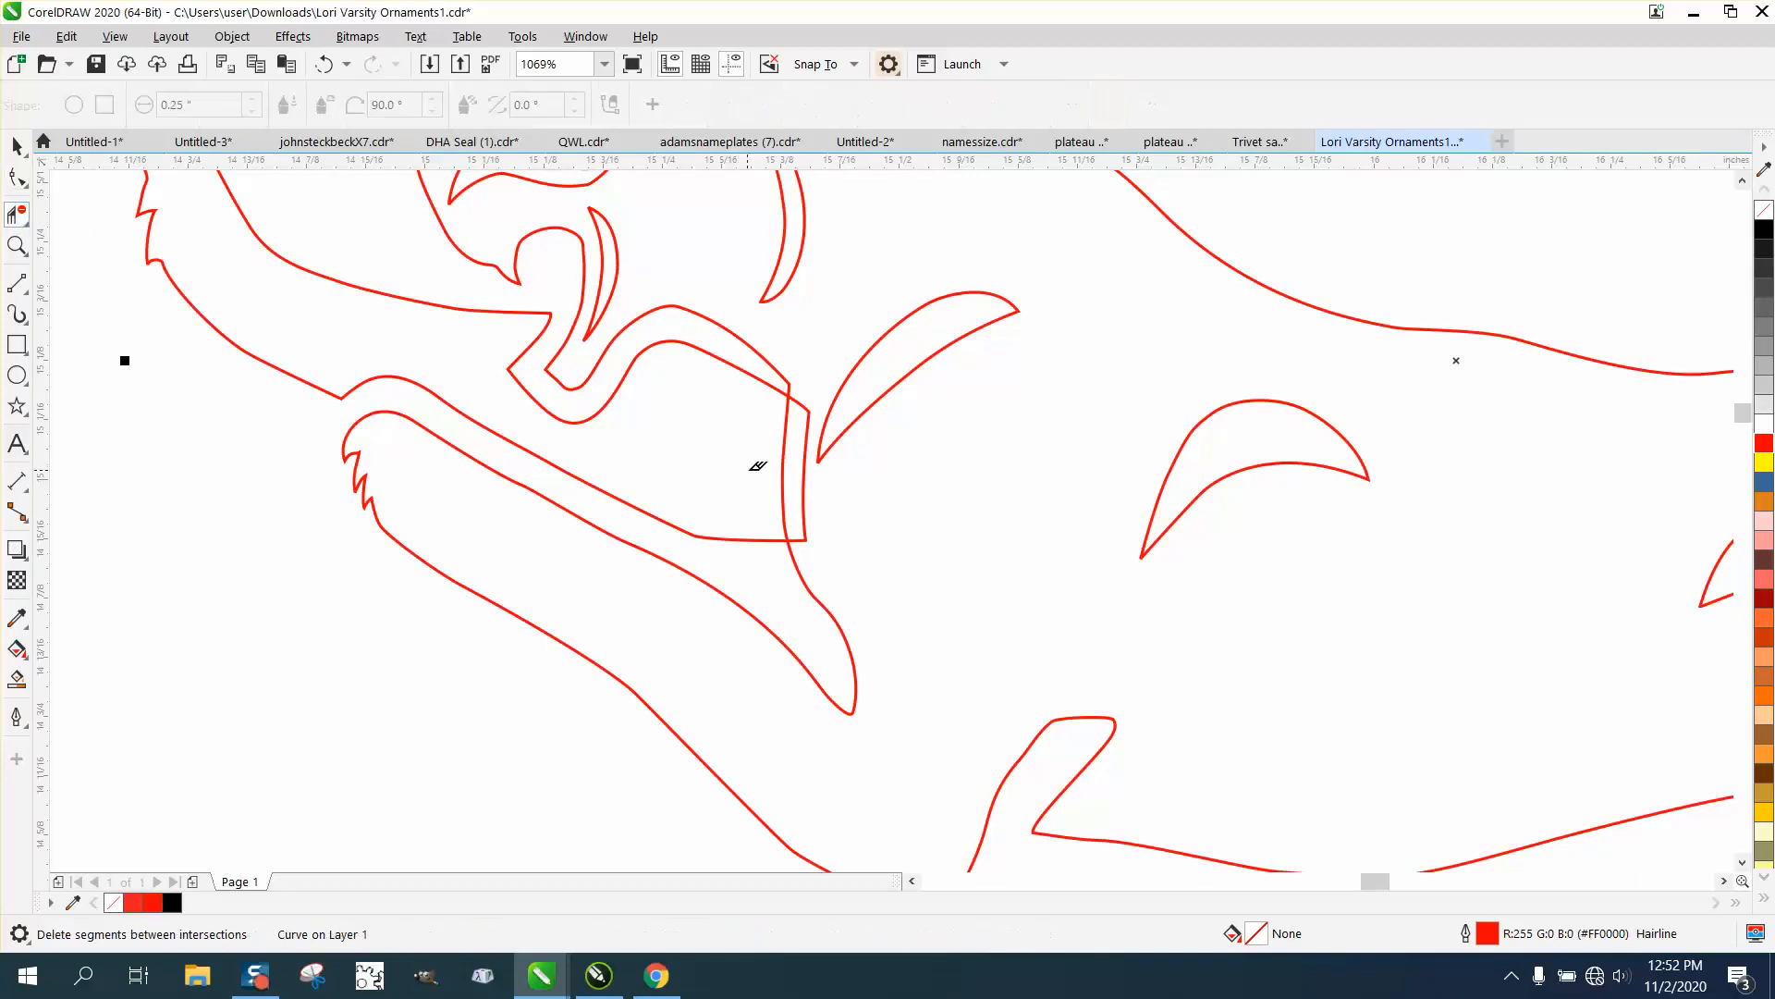
click(784, 460)
click(804, 473)
scroll(638, 444, down, 3)
scroll(638, 444, down, 2)
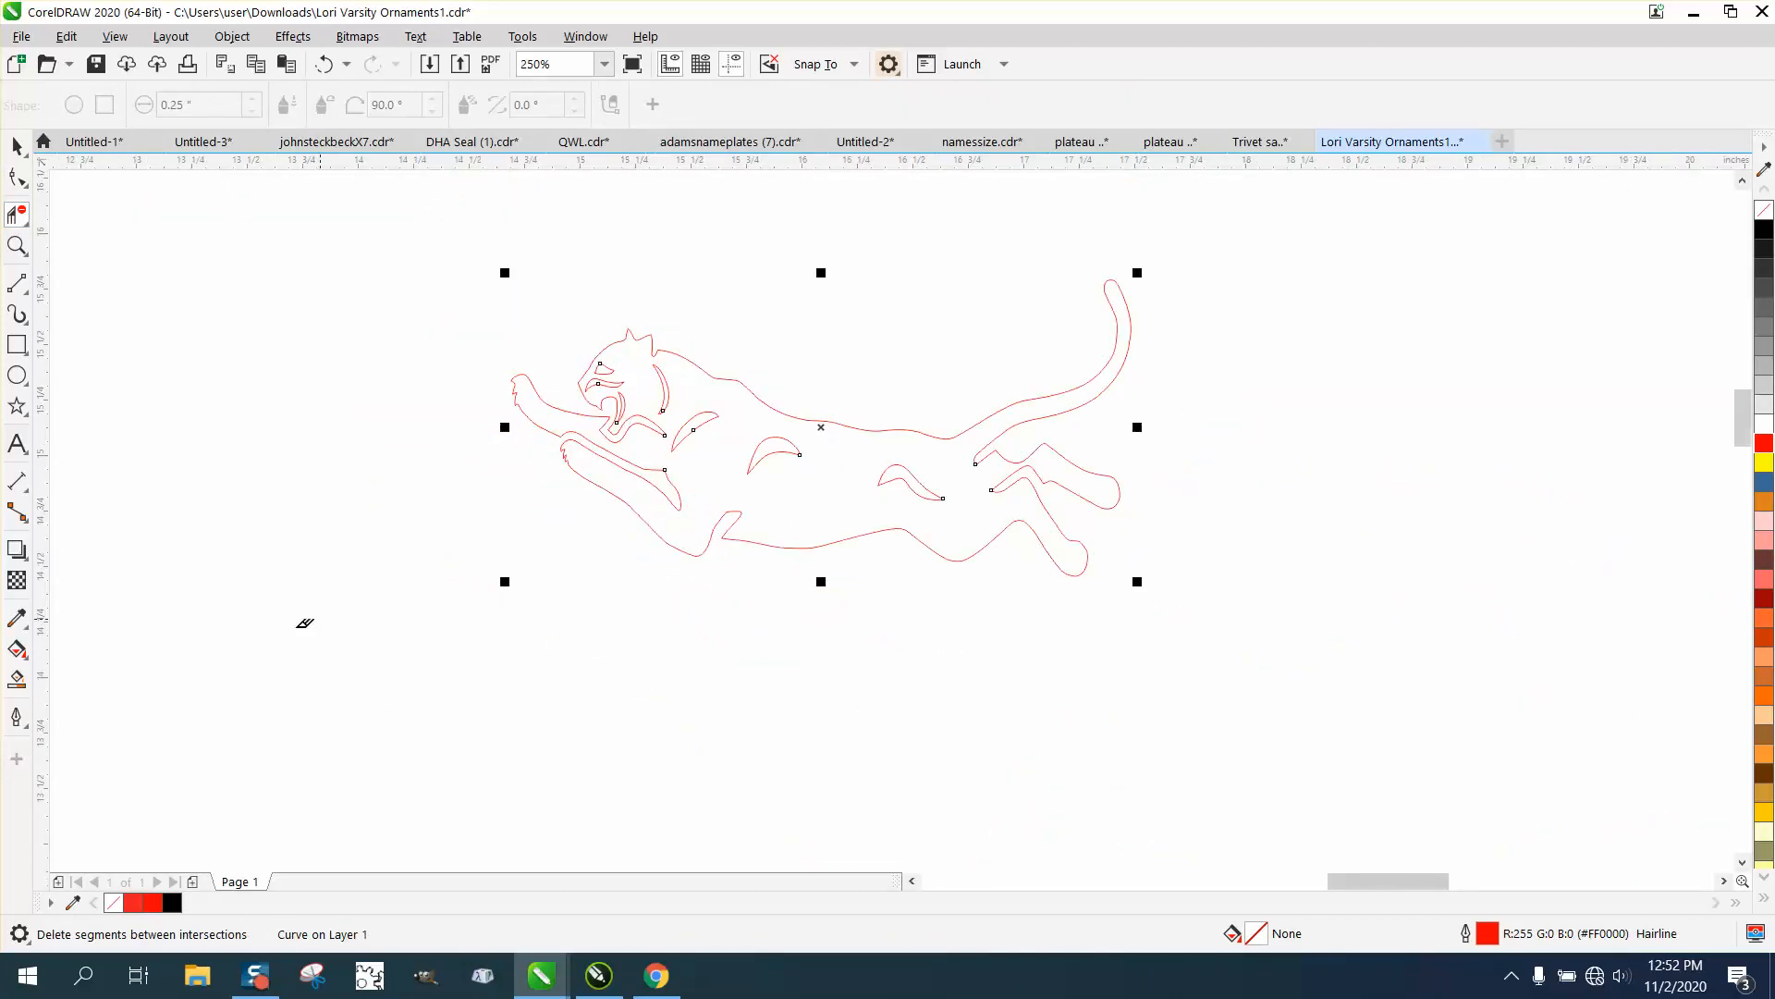
Step: Smart Fill the panther's body in black, move the filled shape 3 inches down, and give it no fill and a red outline
click(19, 682)
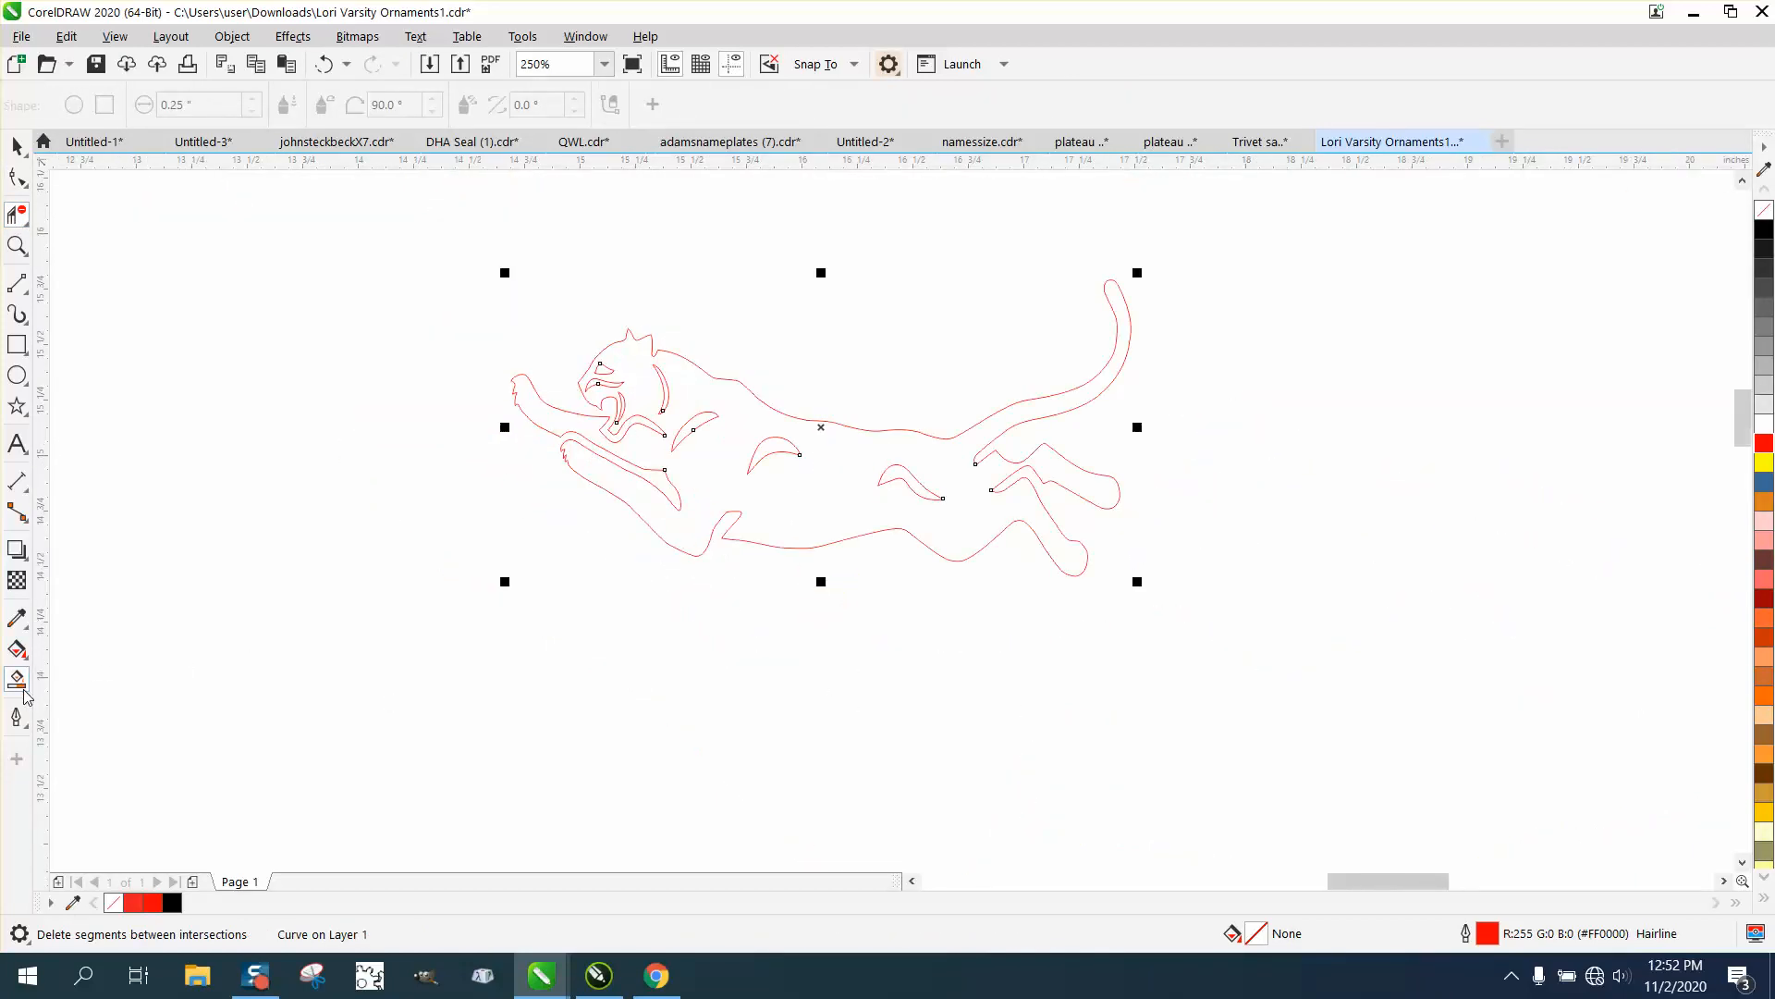
click(837, 501)
scroll(837, 498, down, 2)
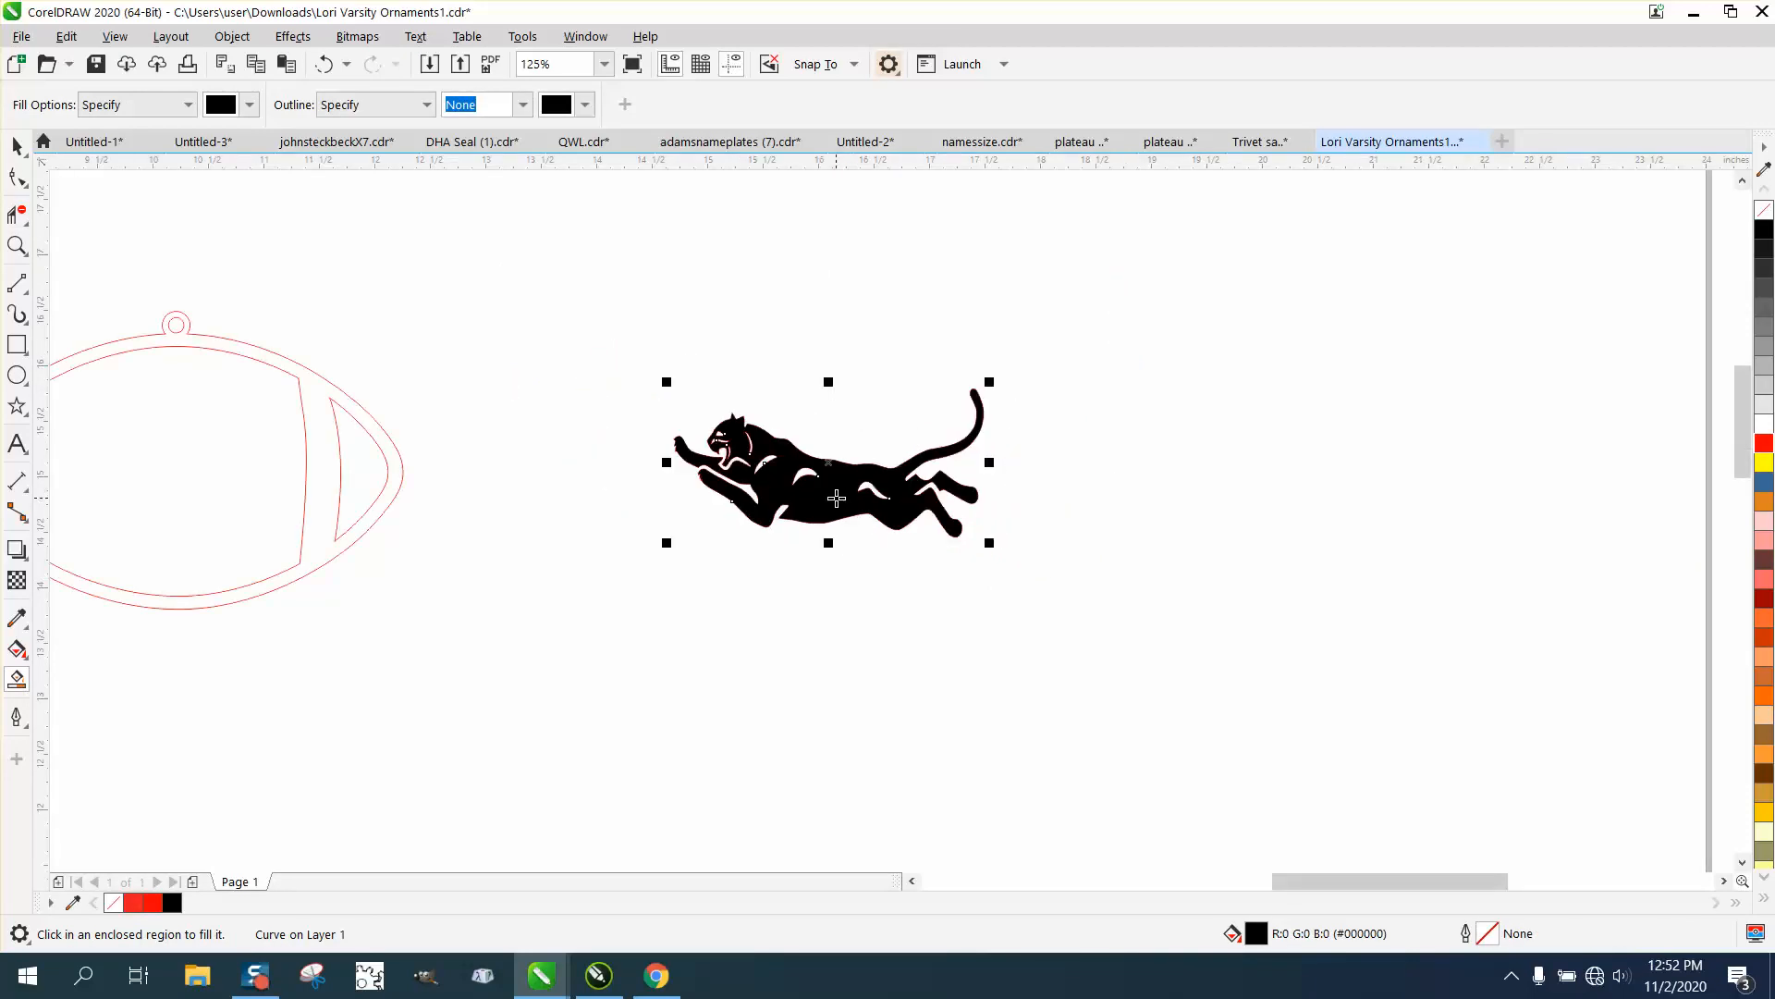
key(Down)
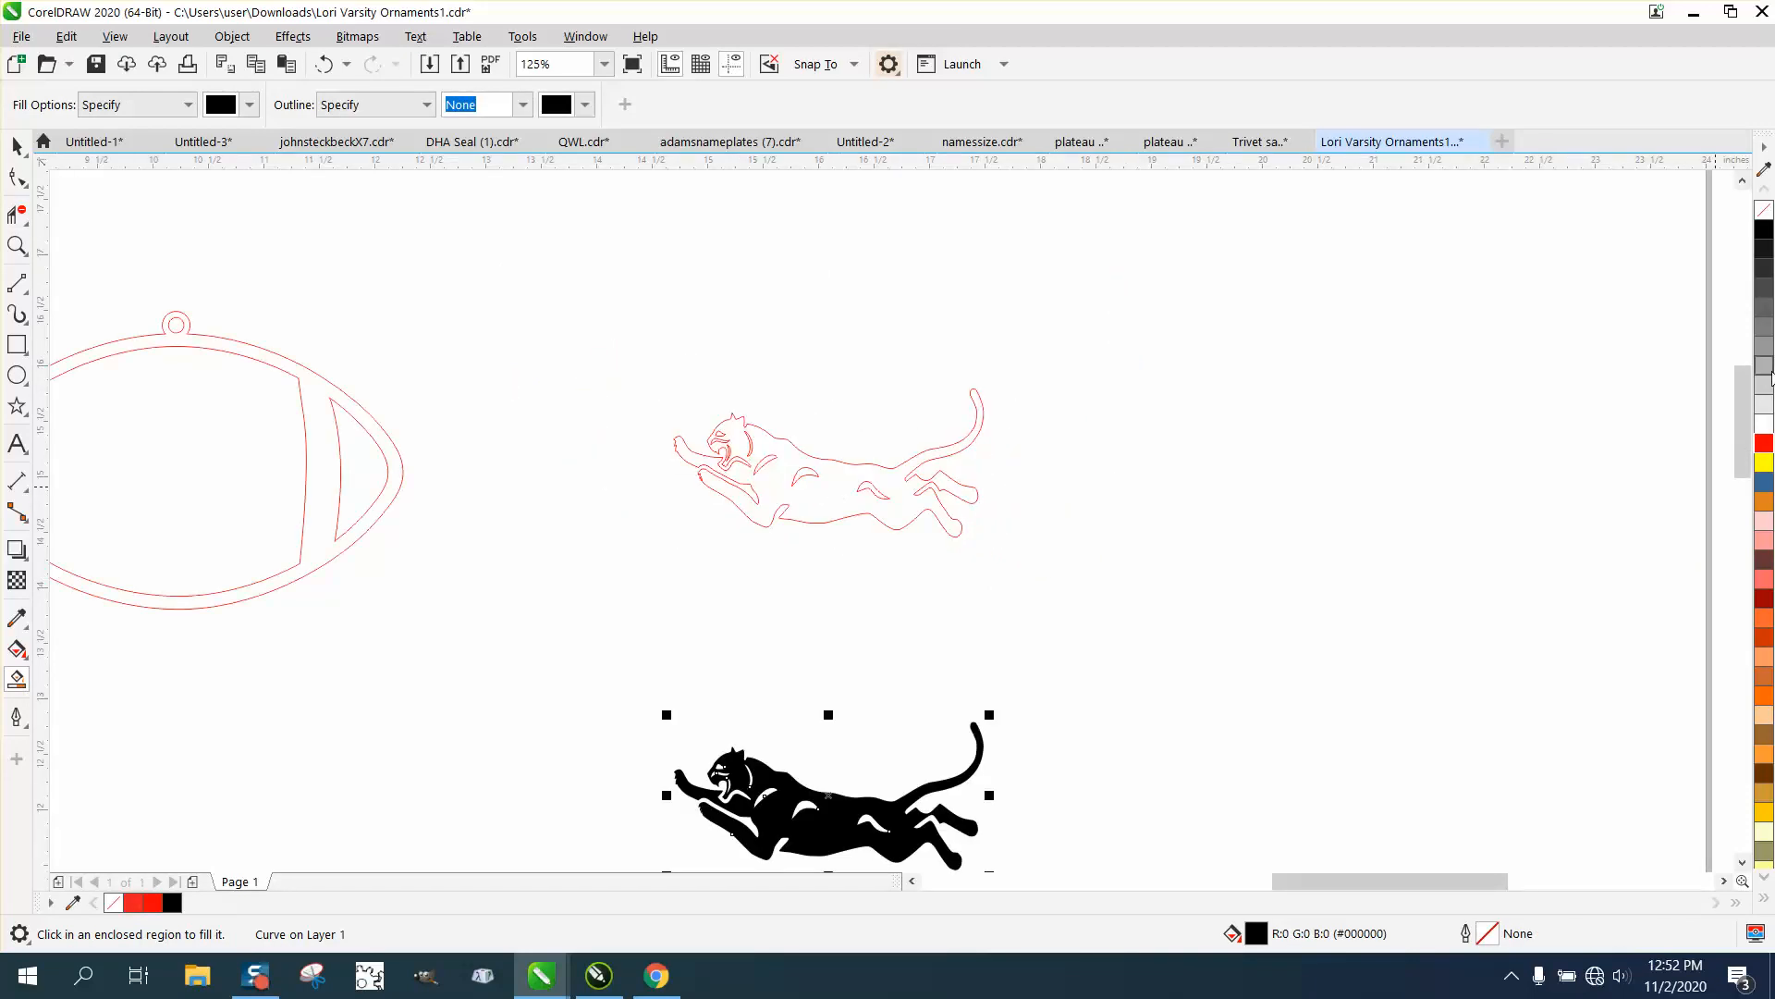
click(1765, 210)
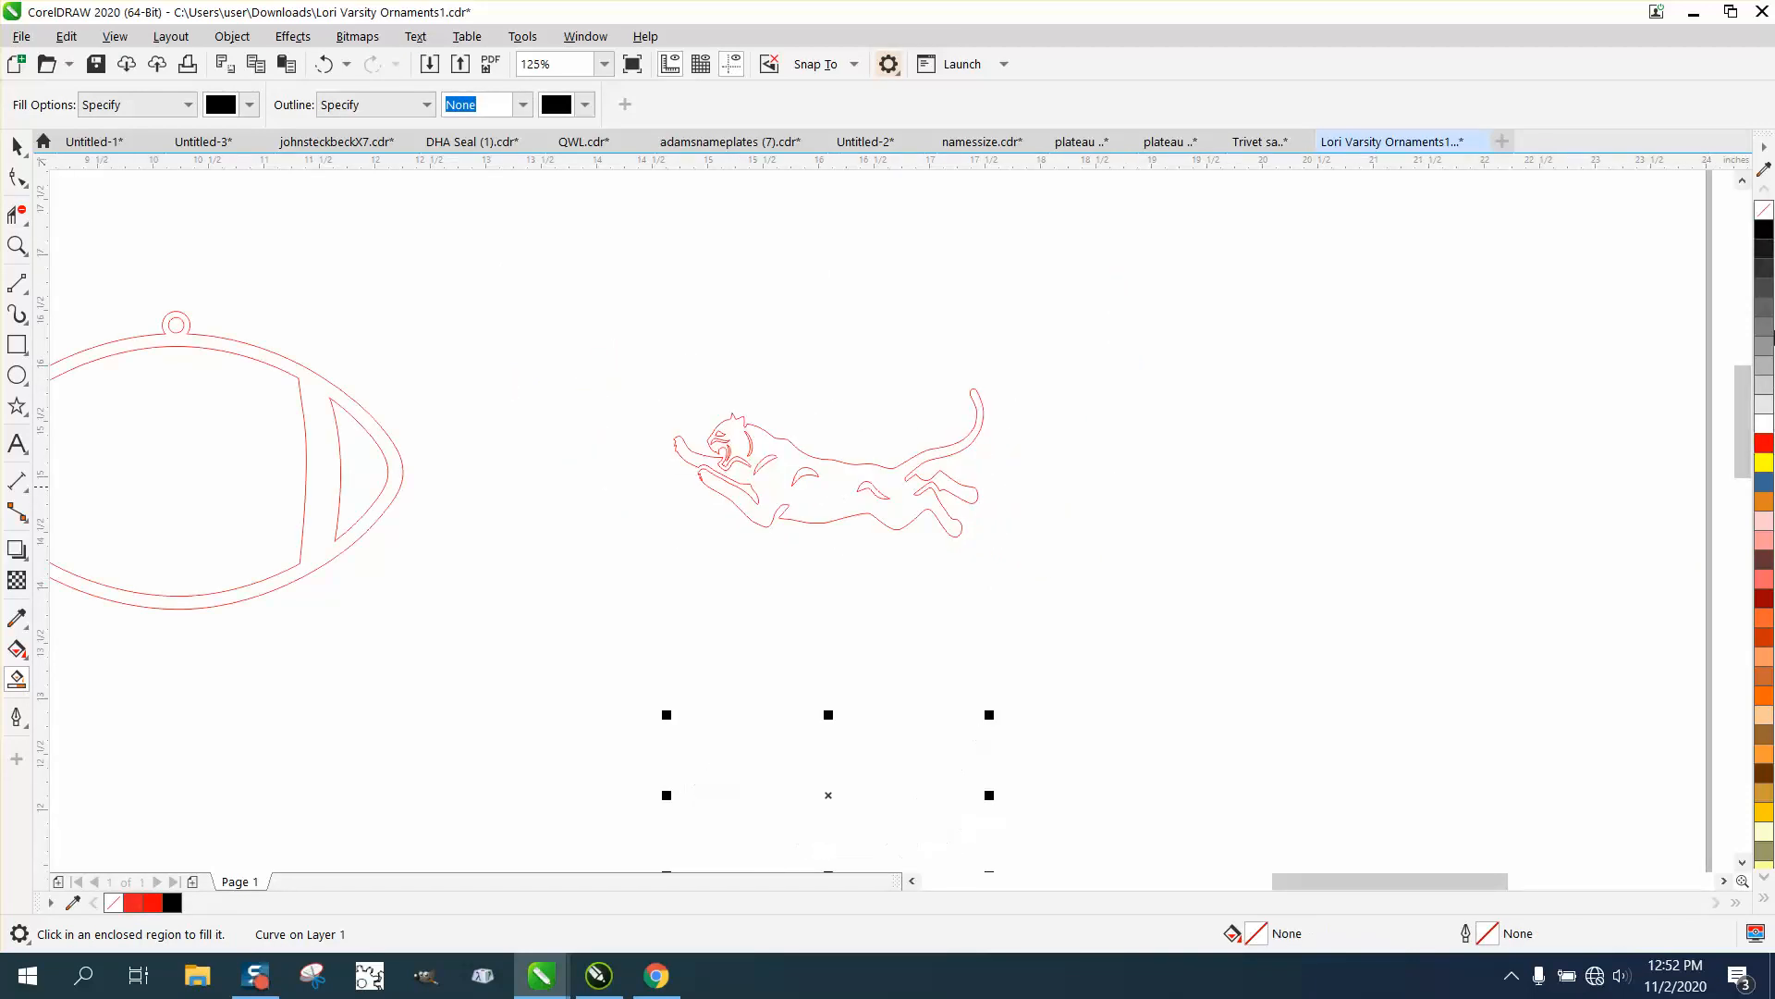
right_click(1766, 445)
Step: Move the new panther shape 6 inches left and 3 inches up, into the football frame
key(Left)
key(Left)
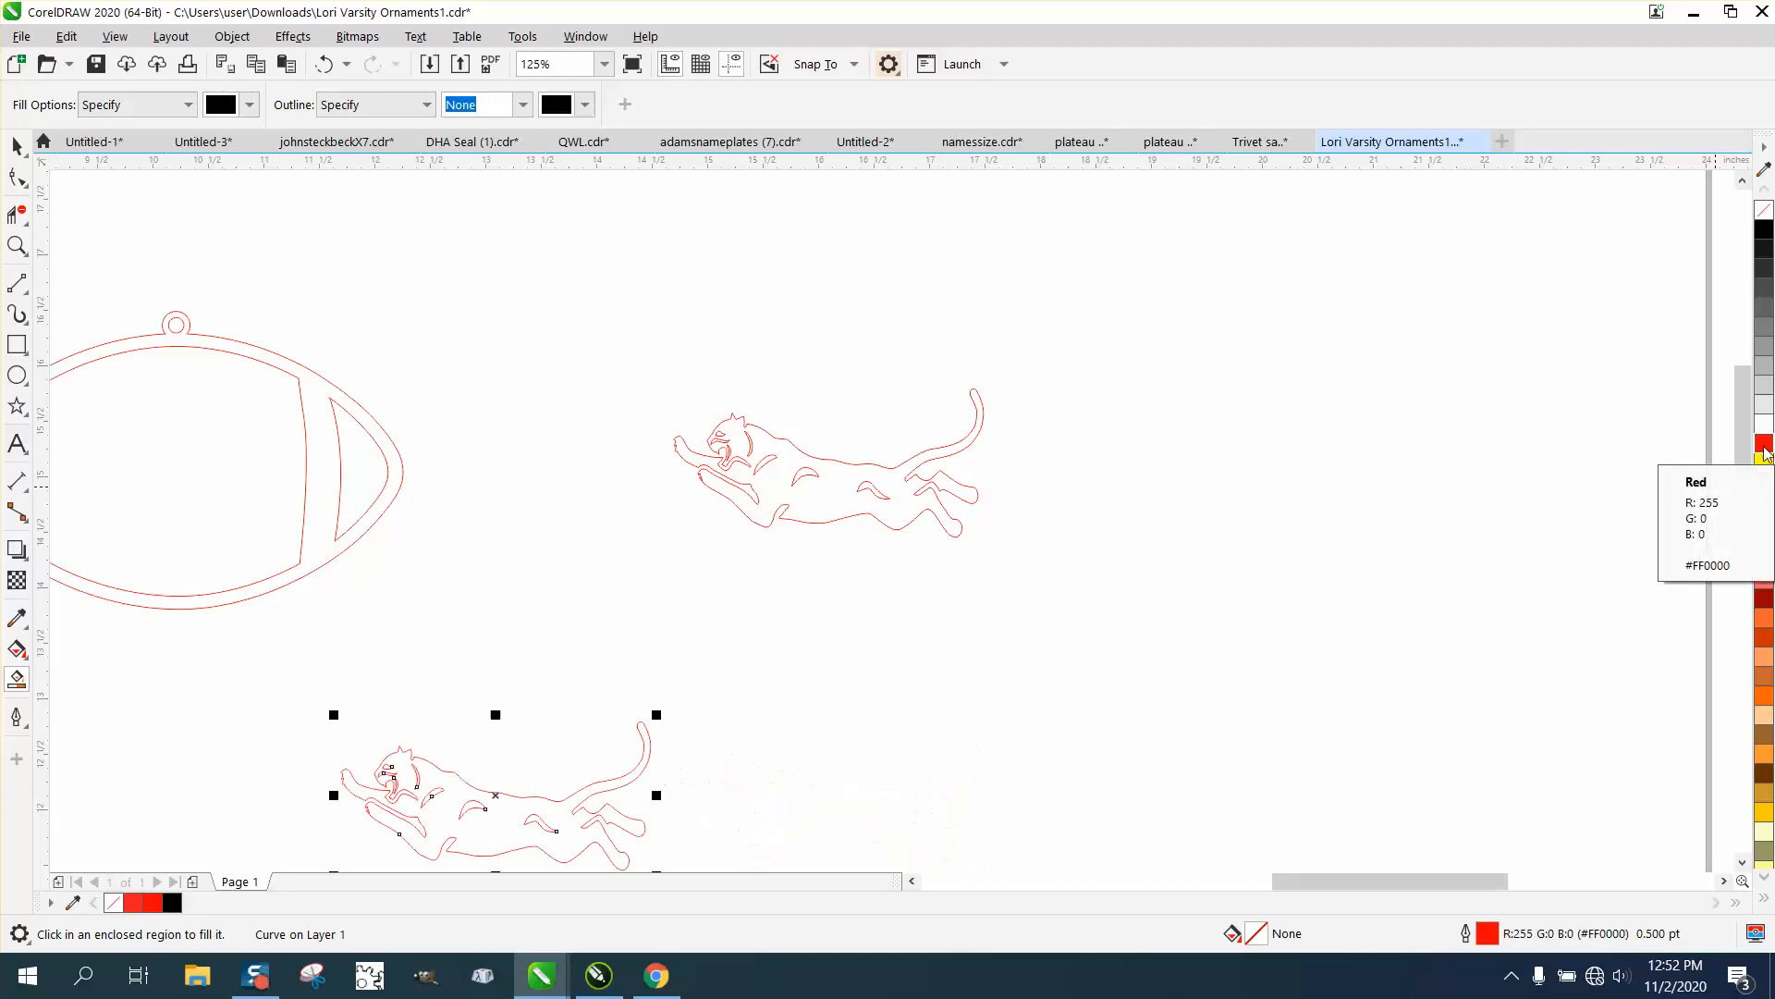
key(Up)
scroll(1566, 536, down, 1)
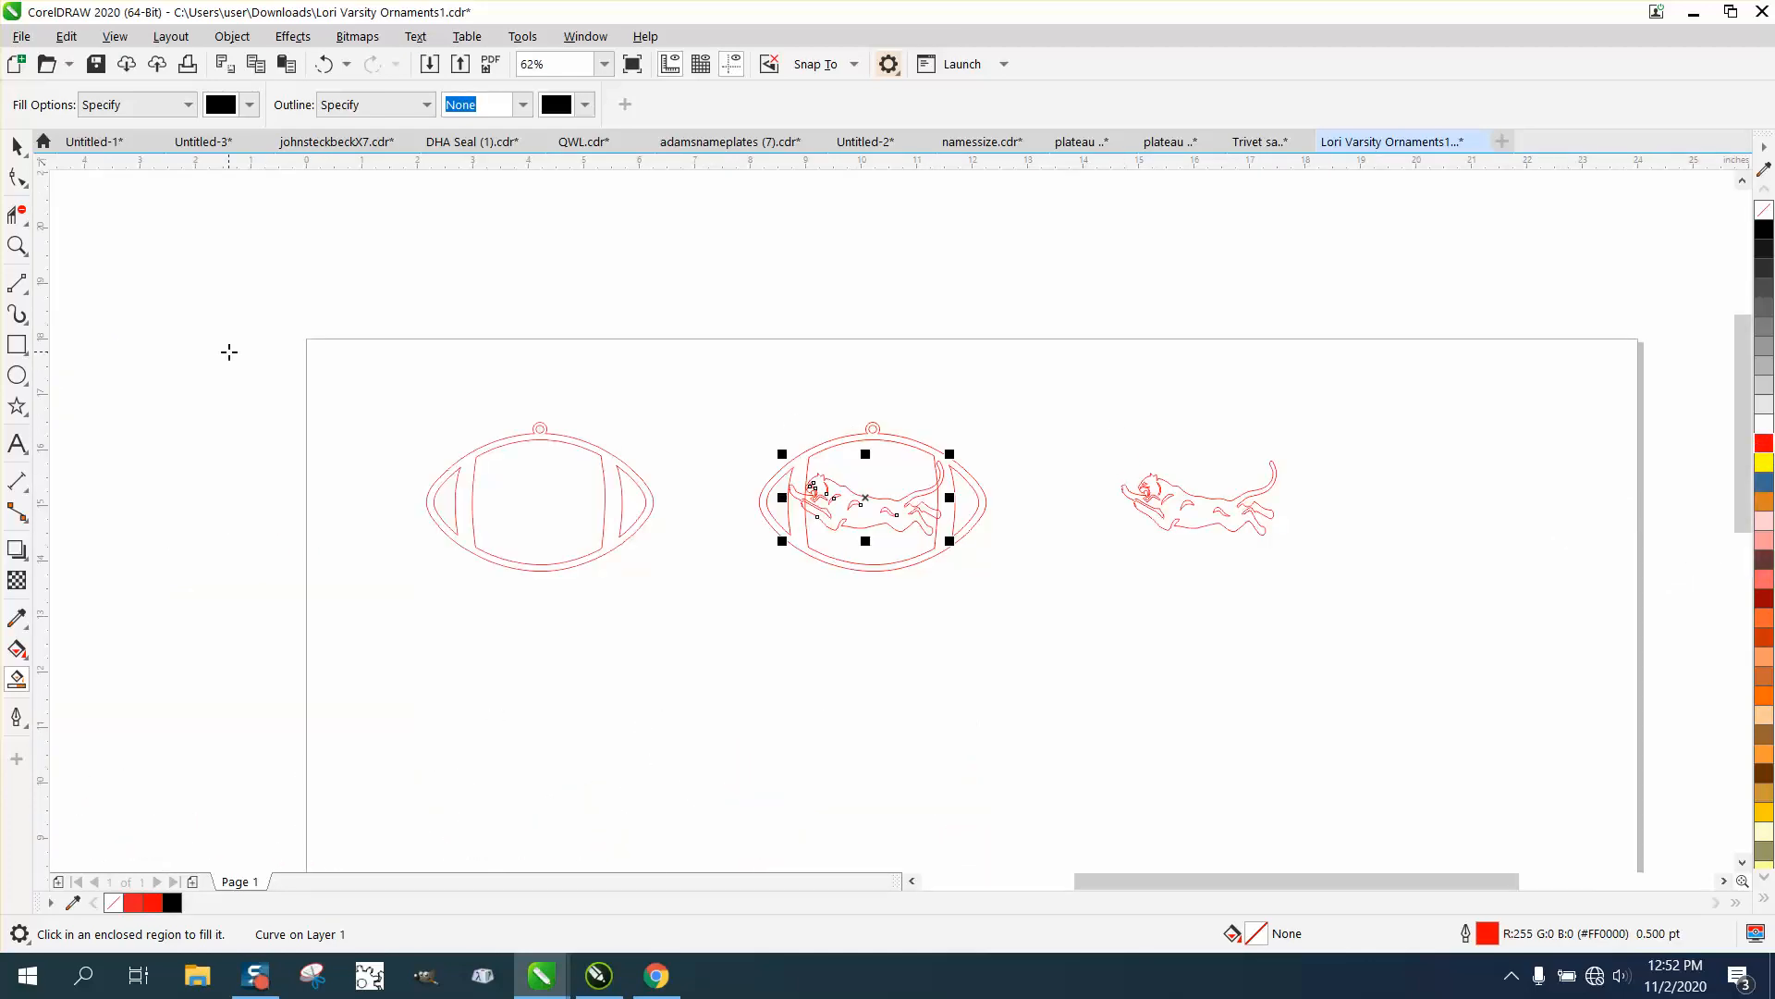
Step: Try to weld the panther with its football frame, examine the joined outline, and undo the weld
click(16, 146)
click(708, 439)
drag(1035, 621, 1027, 615)
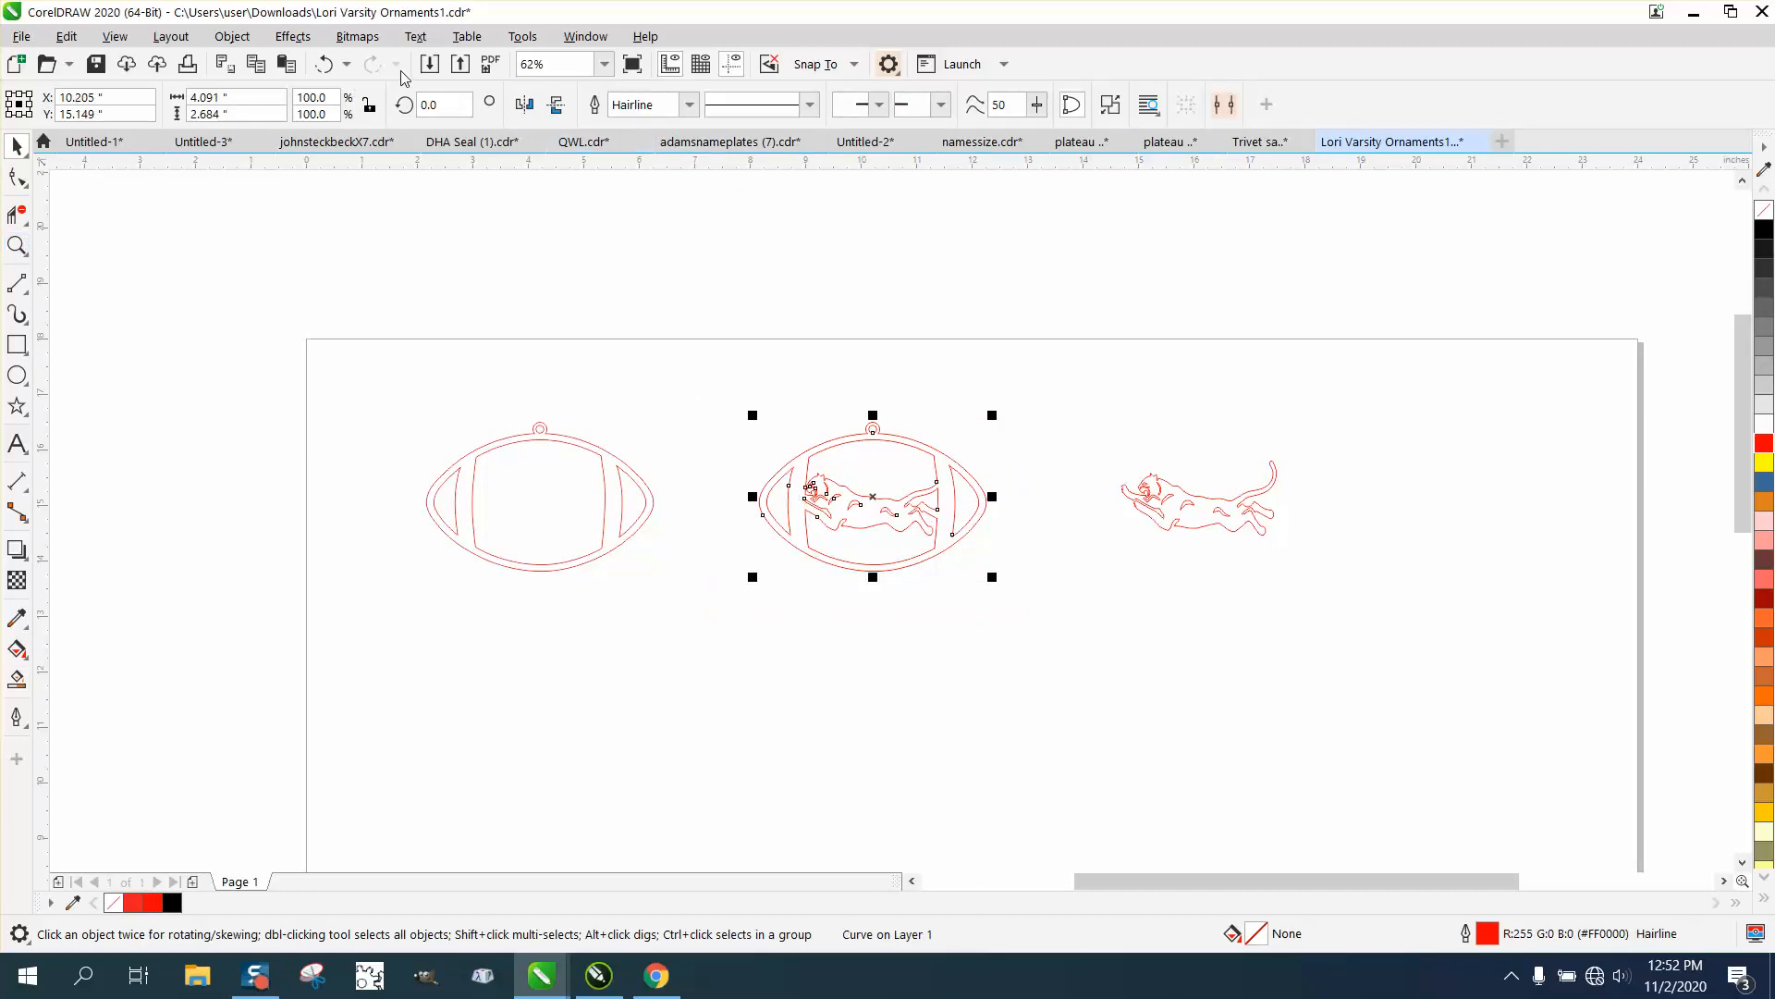
click(16, 245)
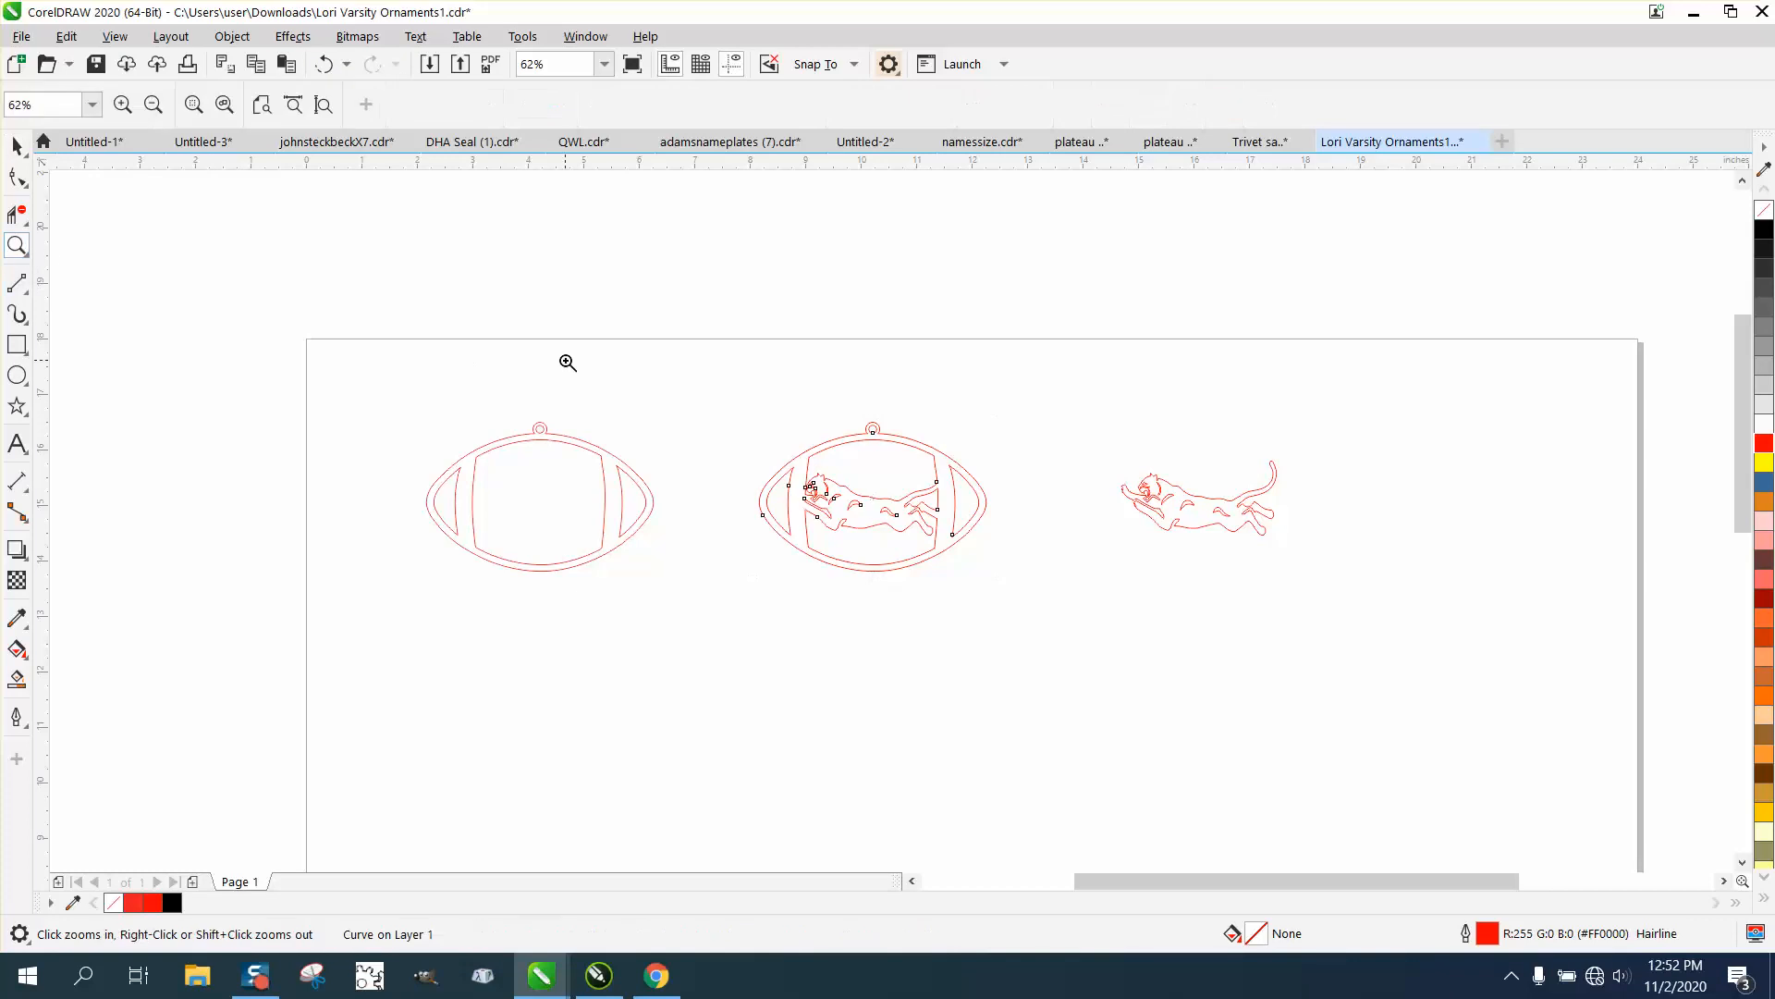
click(851, 504)
key(space)
click(523, 232)
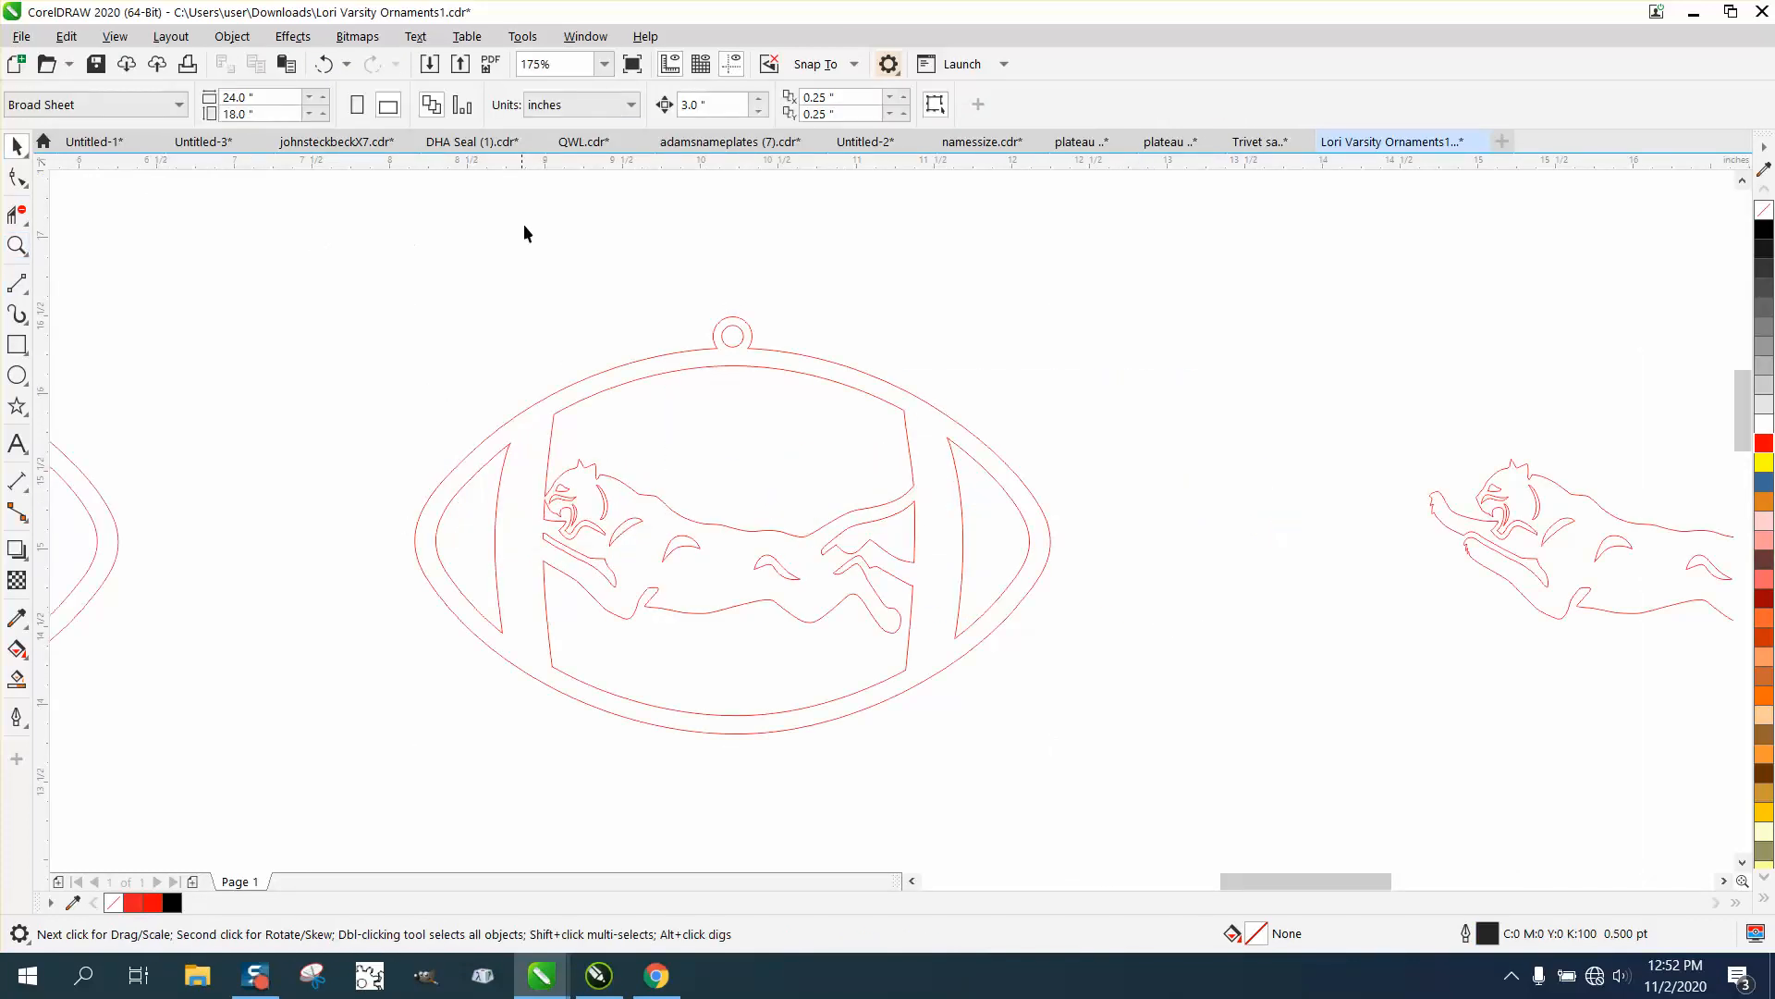
click(324, 63)
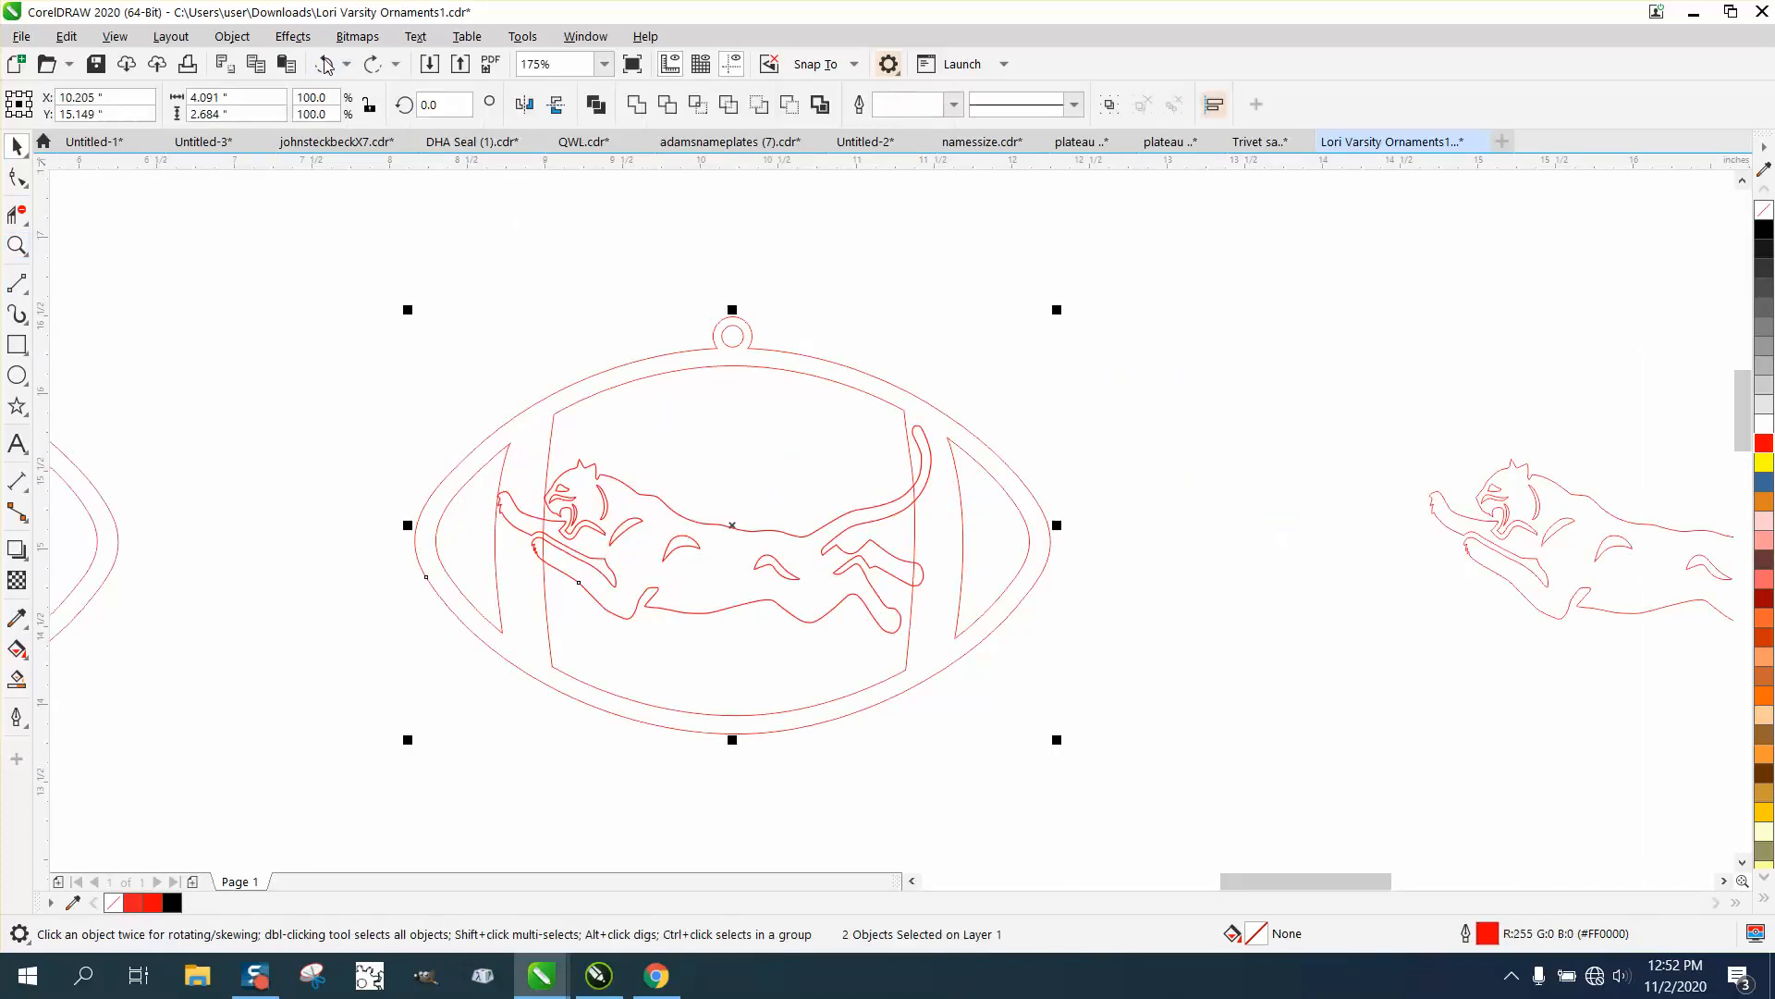
Step: Set the outline width of the panther inside the football frame to Hairline
click(851, 269)
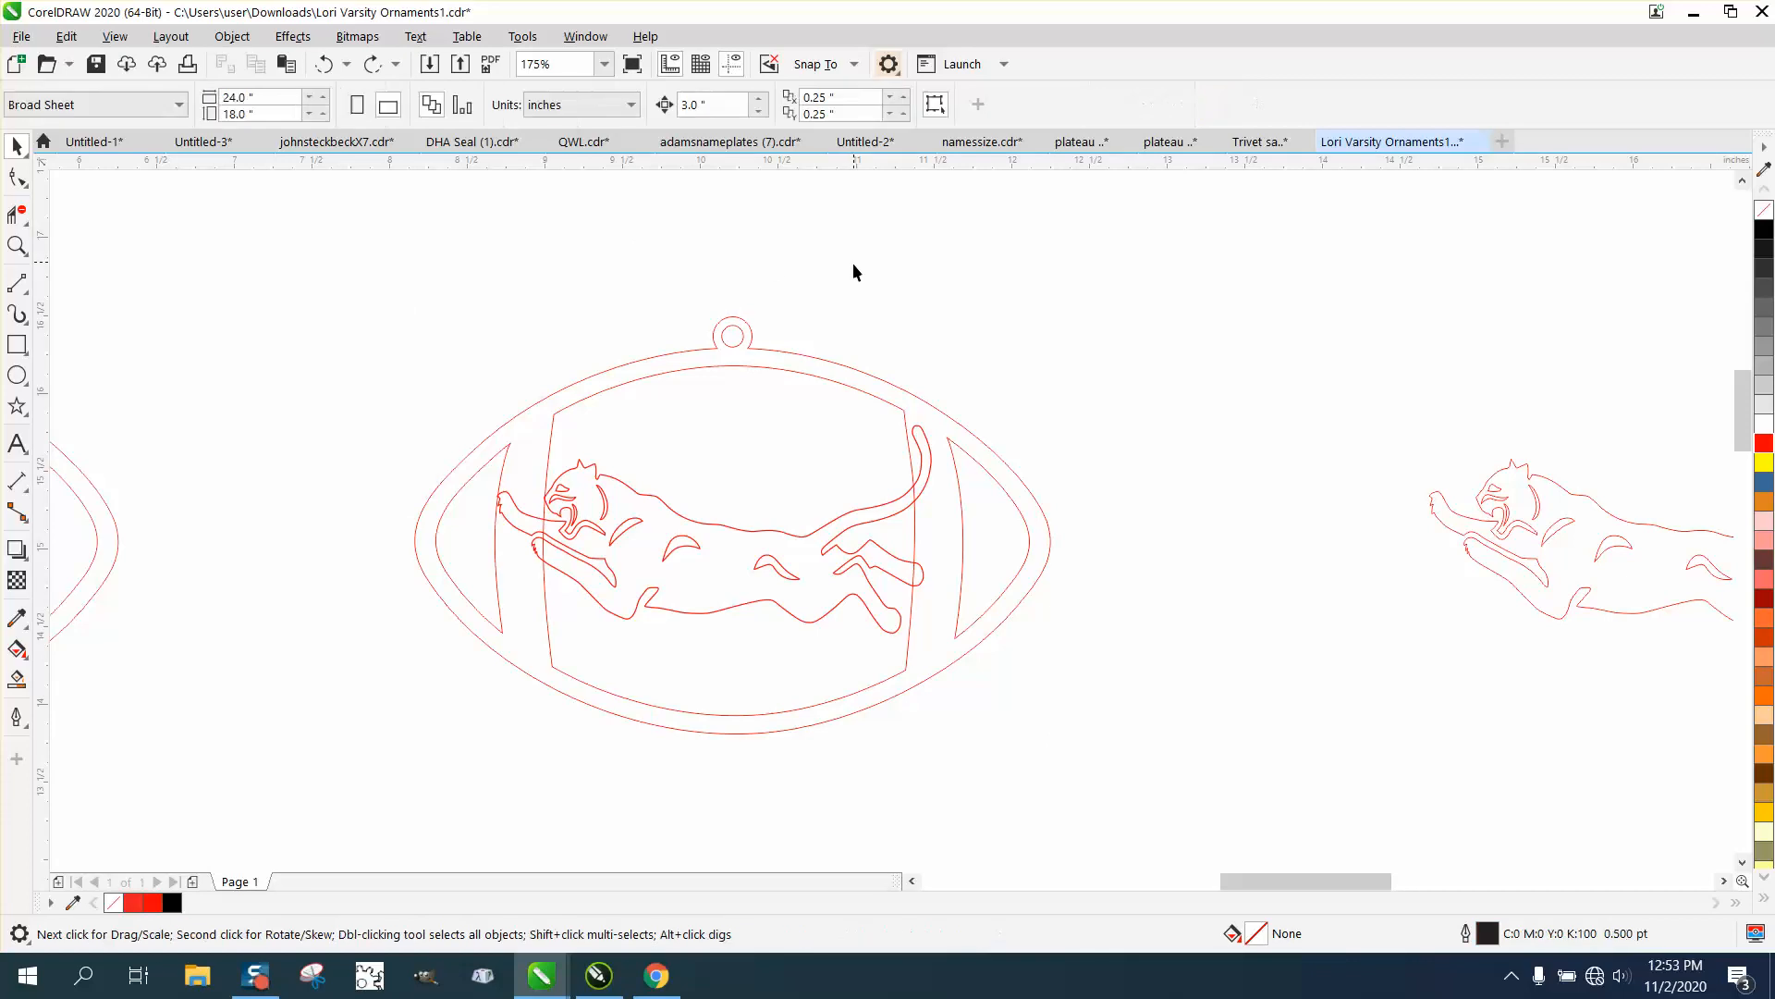
click(923, 432)
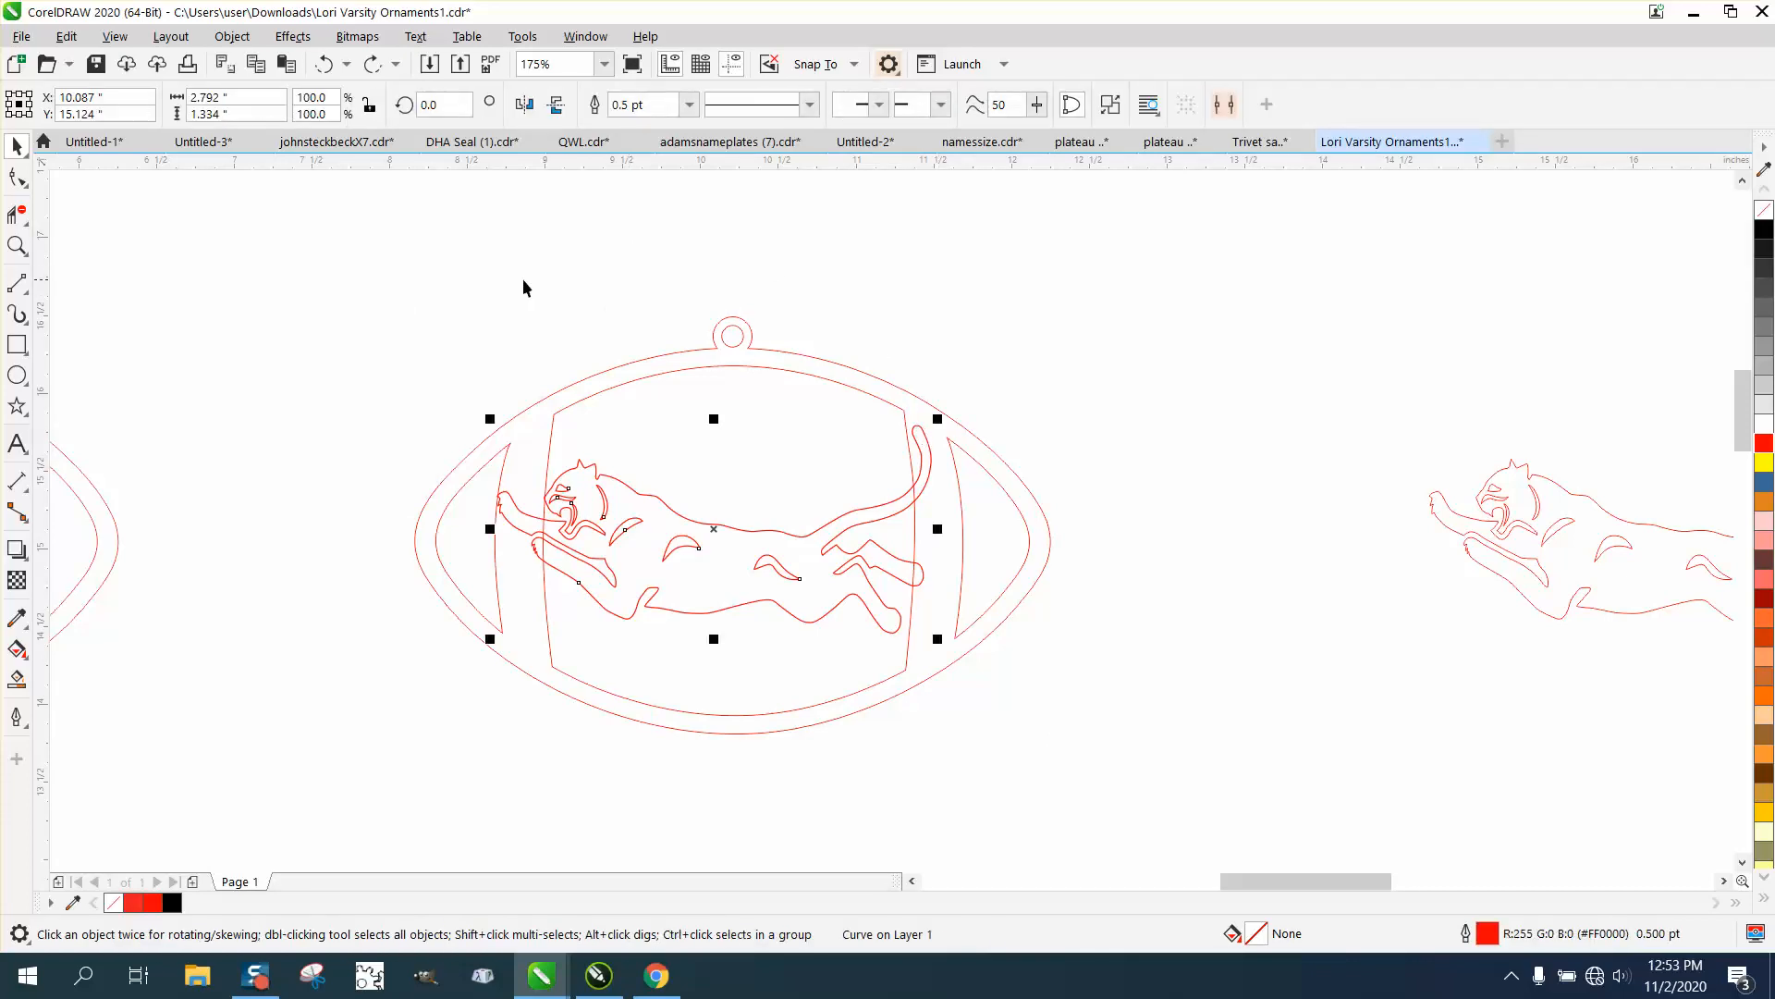
double_click(1488, 935)
click(748, 407)
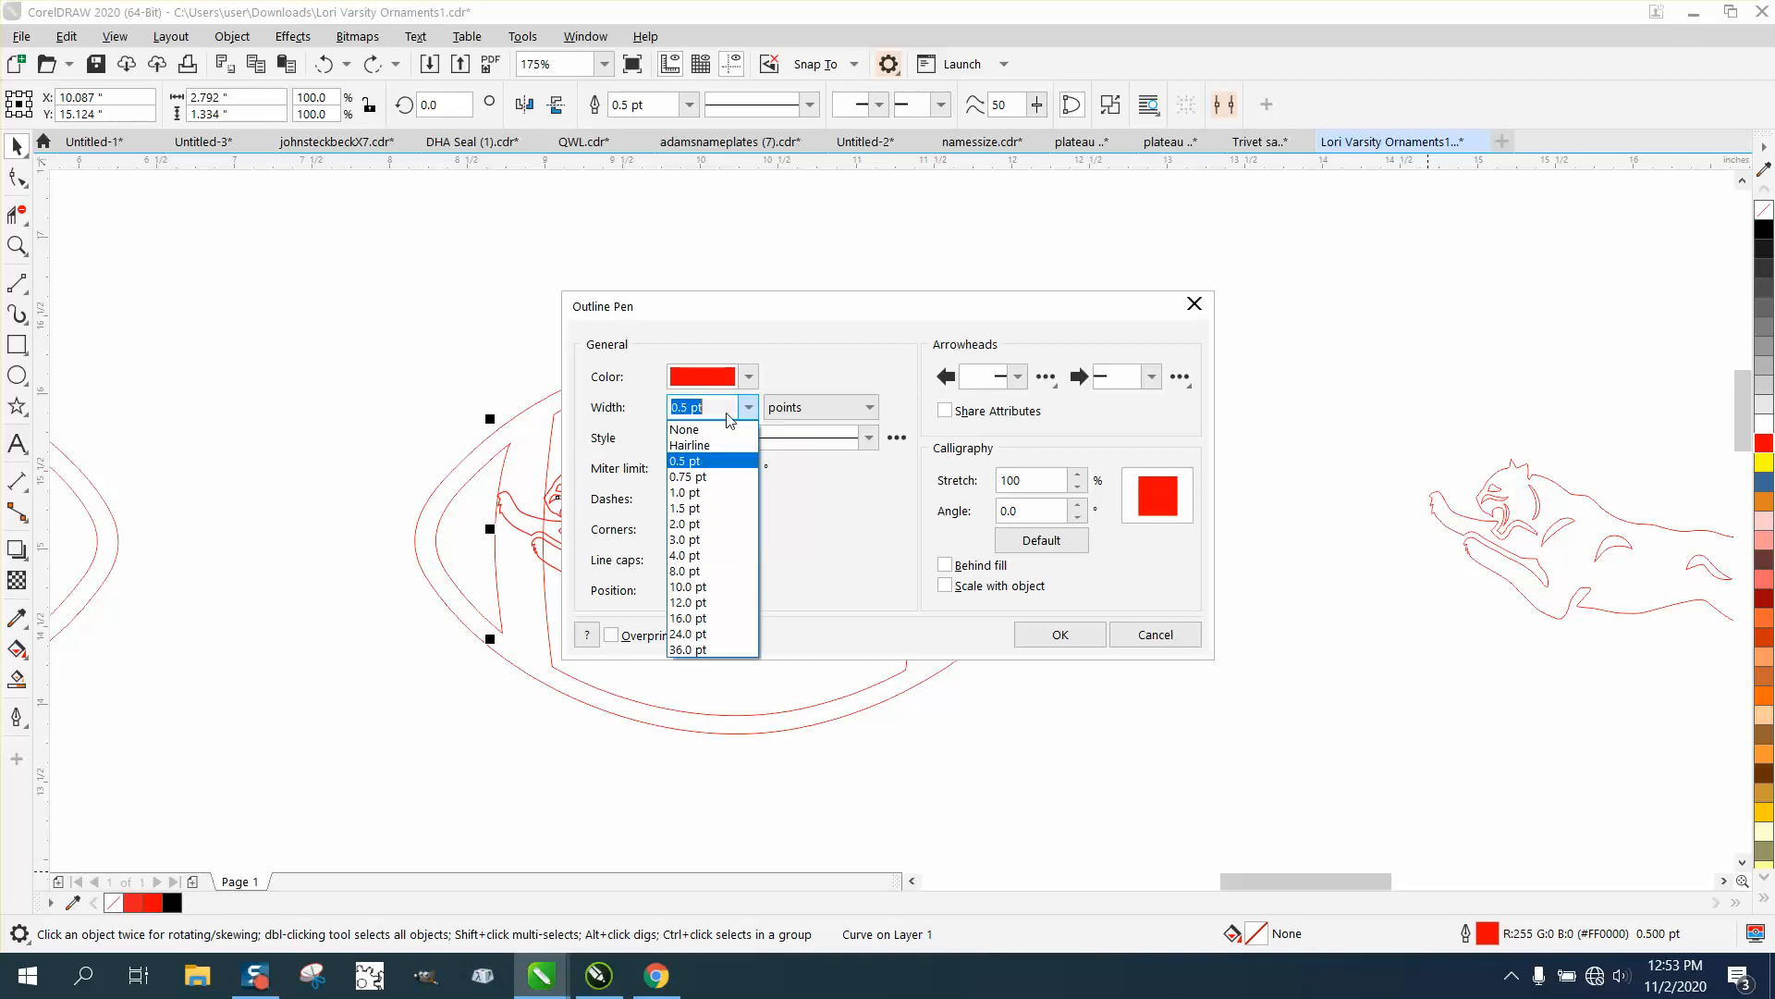
click(714, 447)
click(1060, 636)
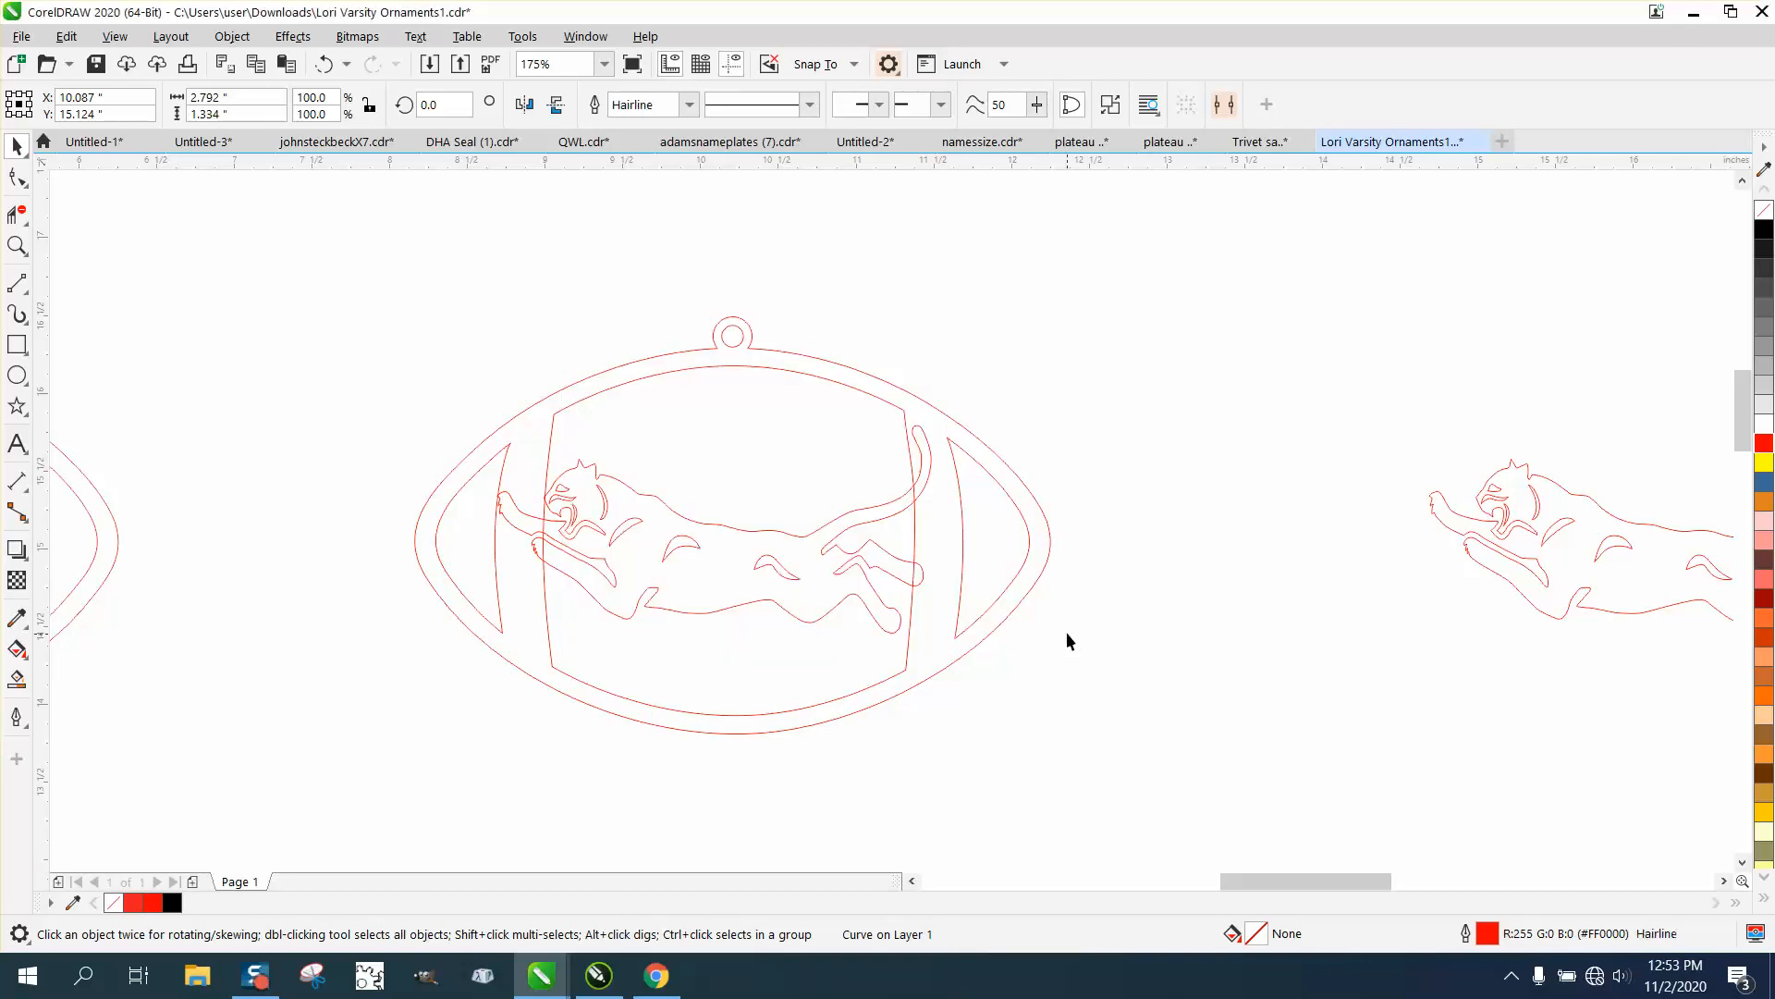
Step: Delete the original panther outline standing outside the football frame
scroll(611, 309, down, 2)
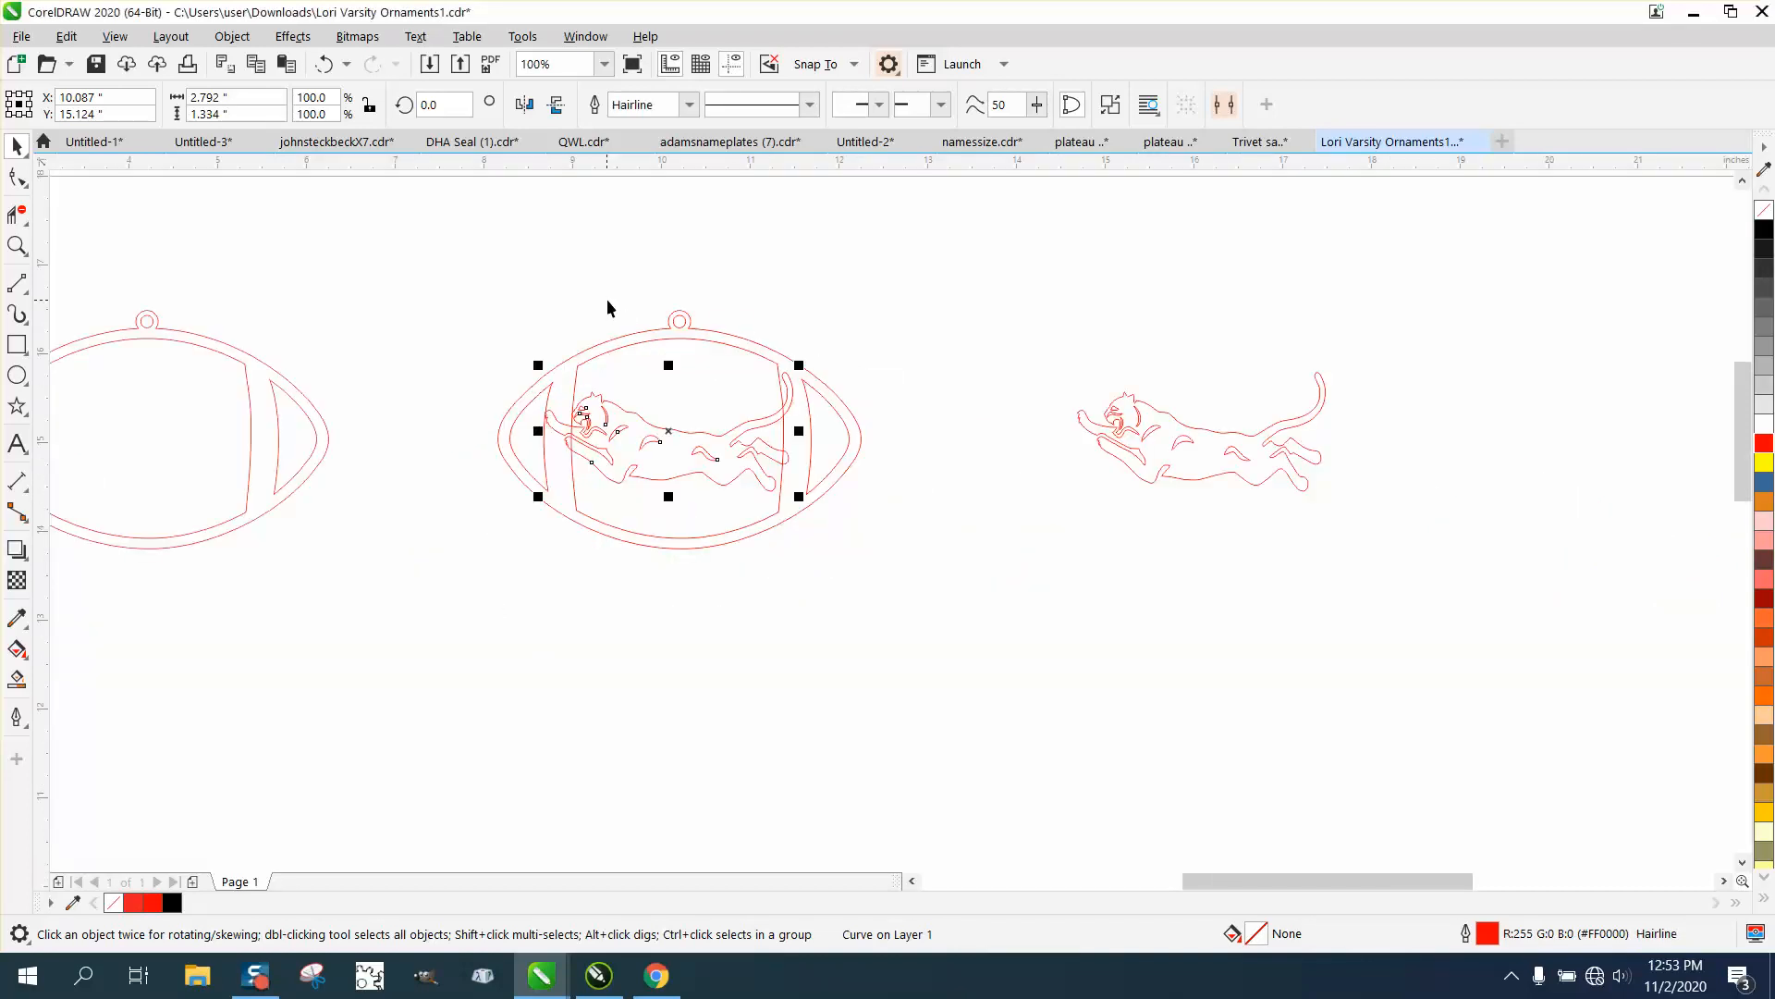
drag(966, 304, 1485, 637)
key(Delete)
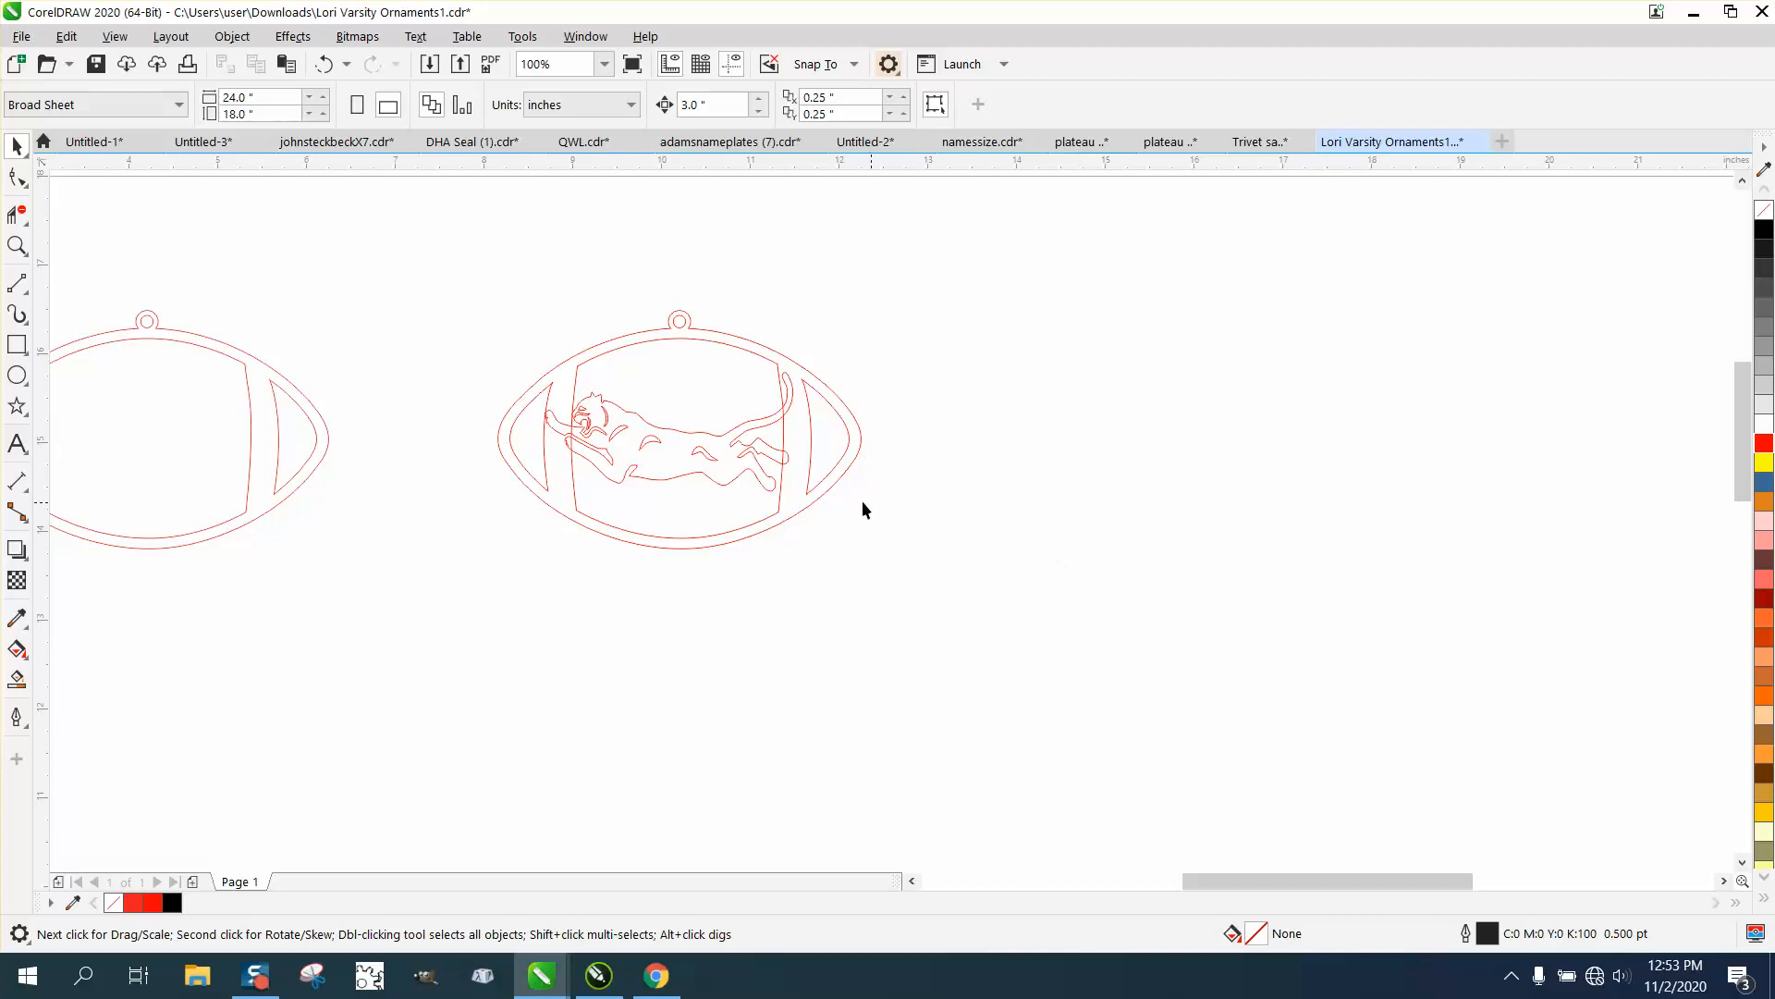
Step: Duplicate the panther inside the football frame, and delete the offset duplicate
click(747, 433)
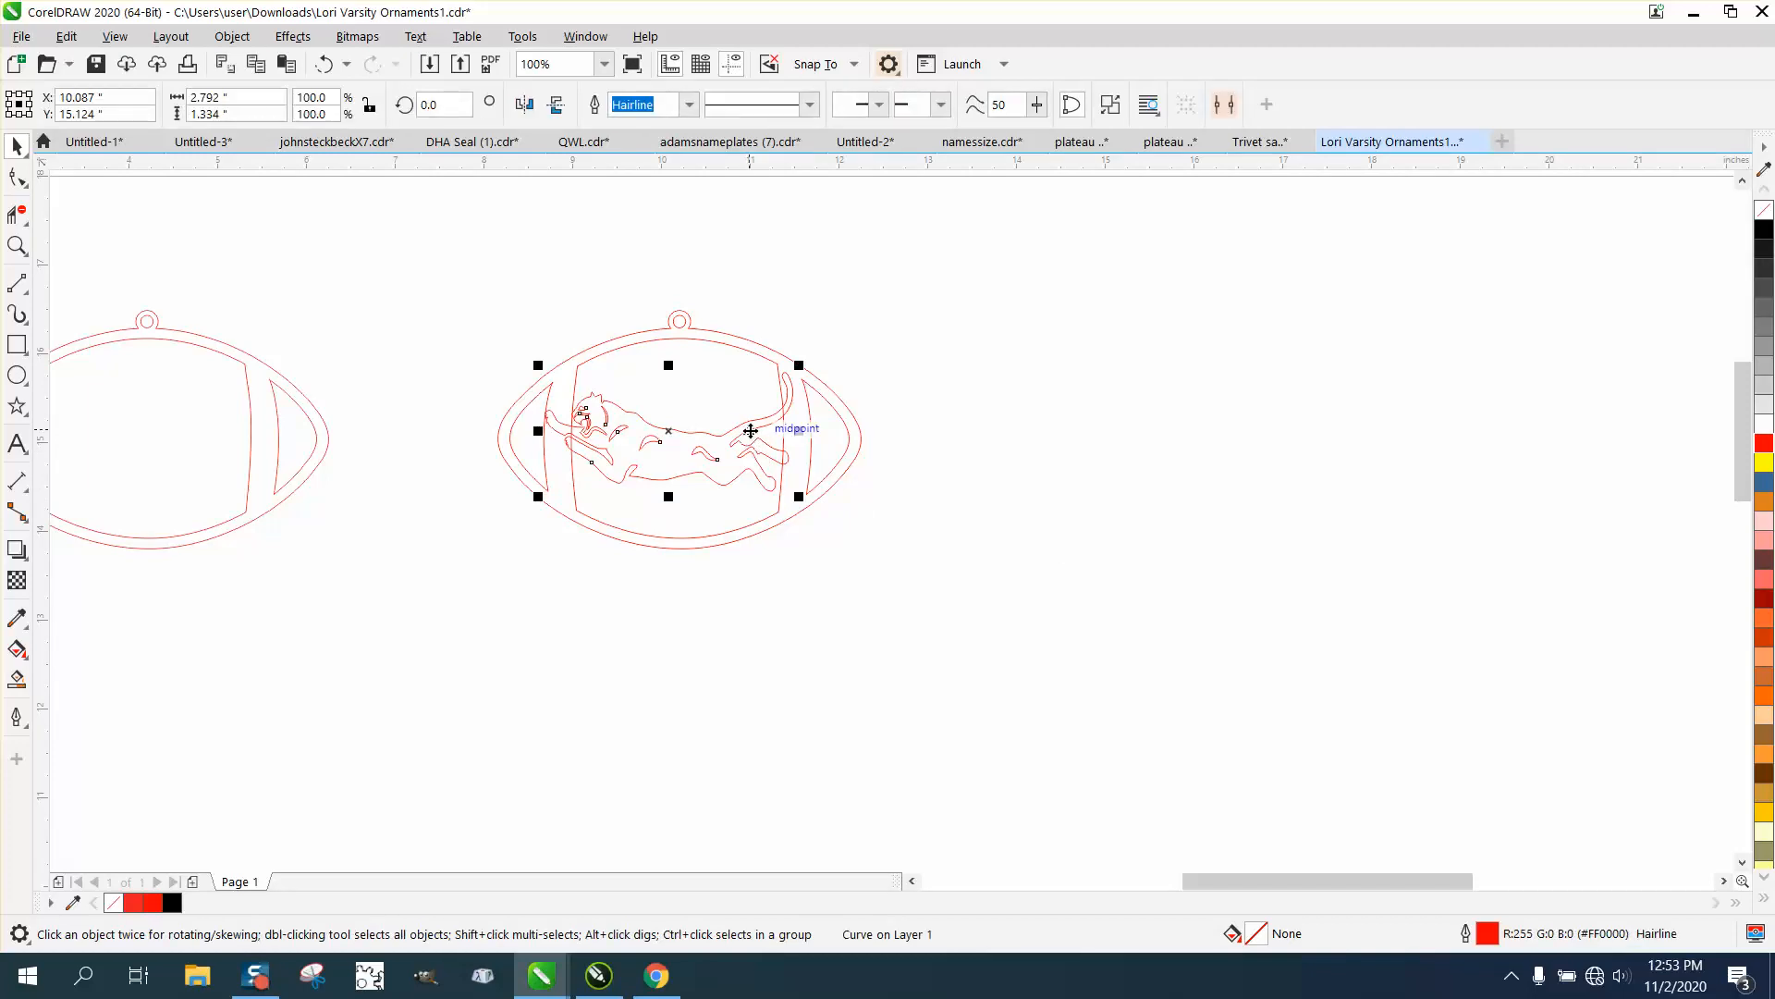
drag(750, 430, 750, 431)
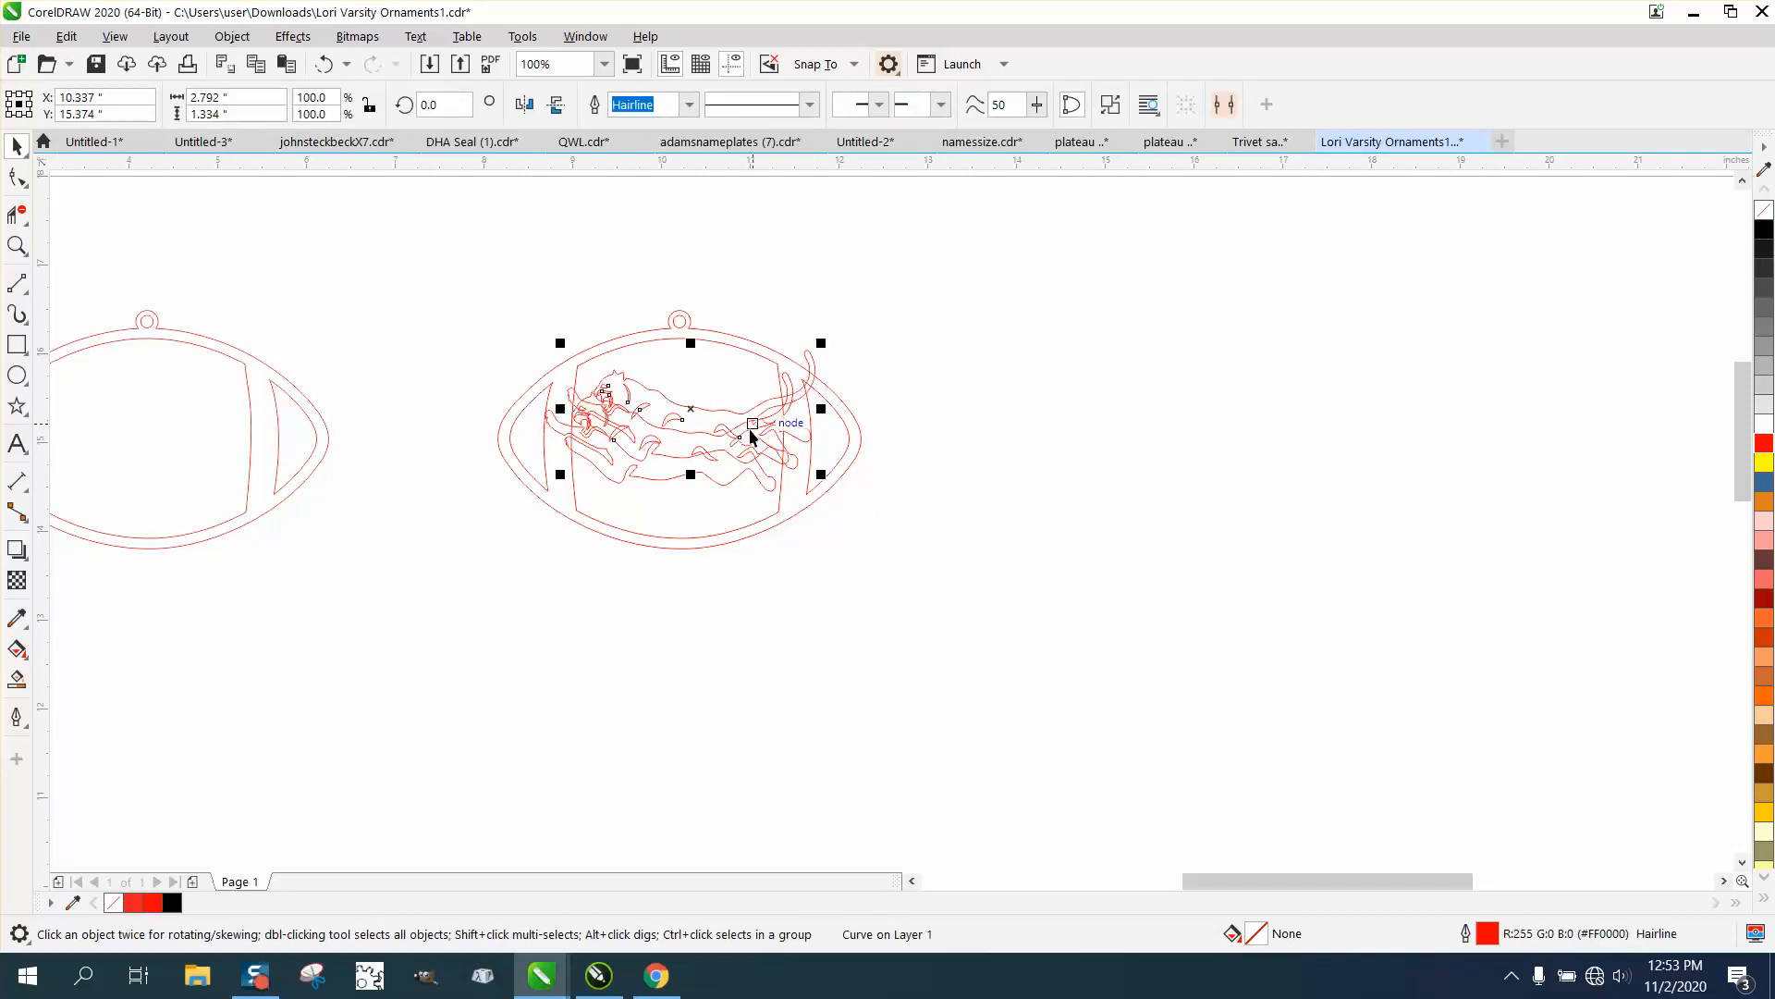
key(Delete)
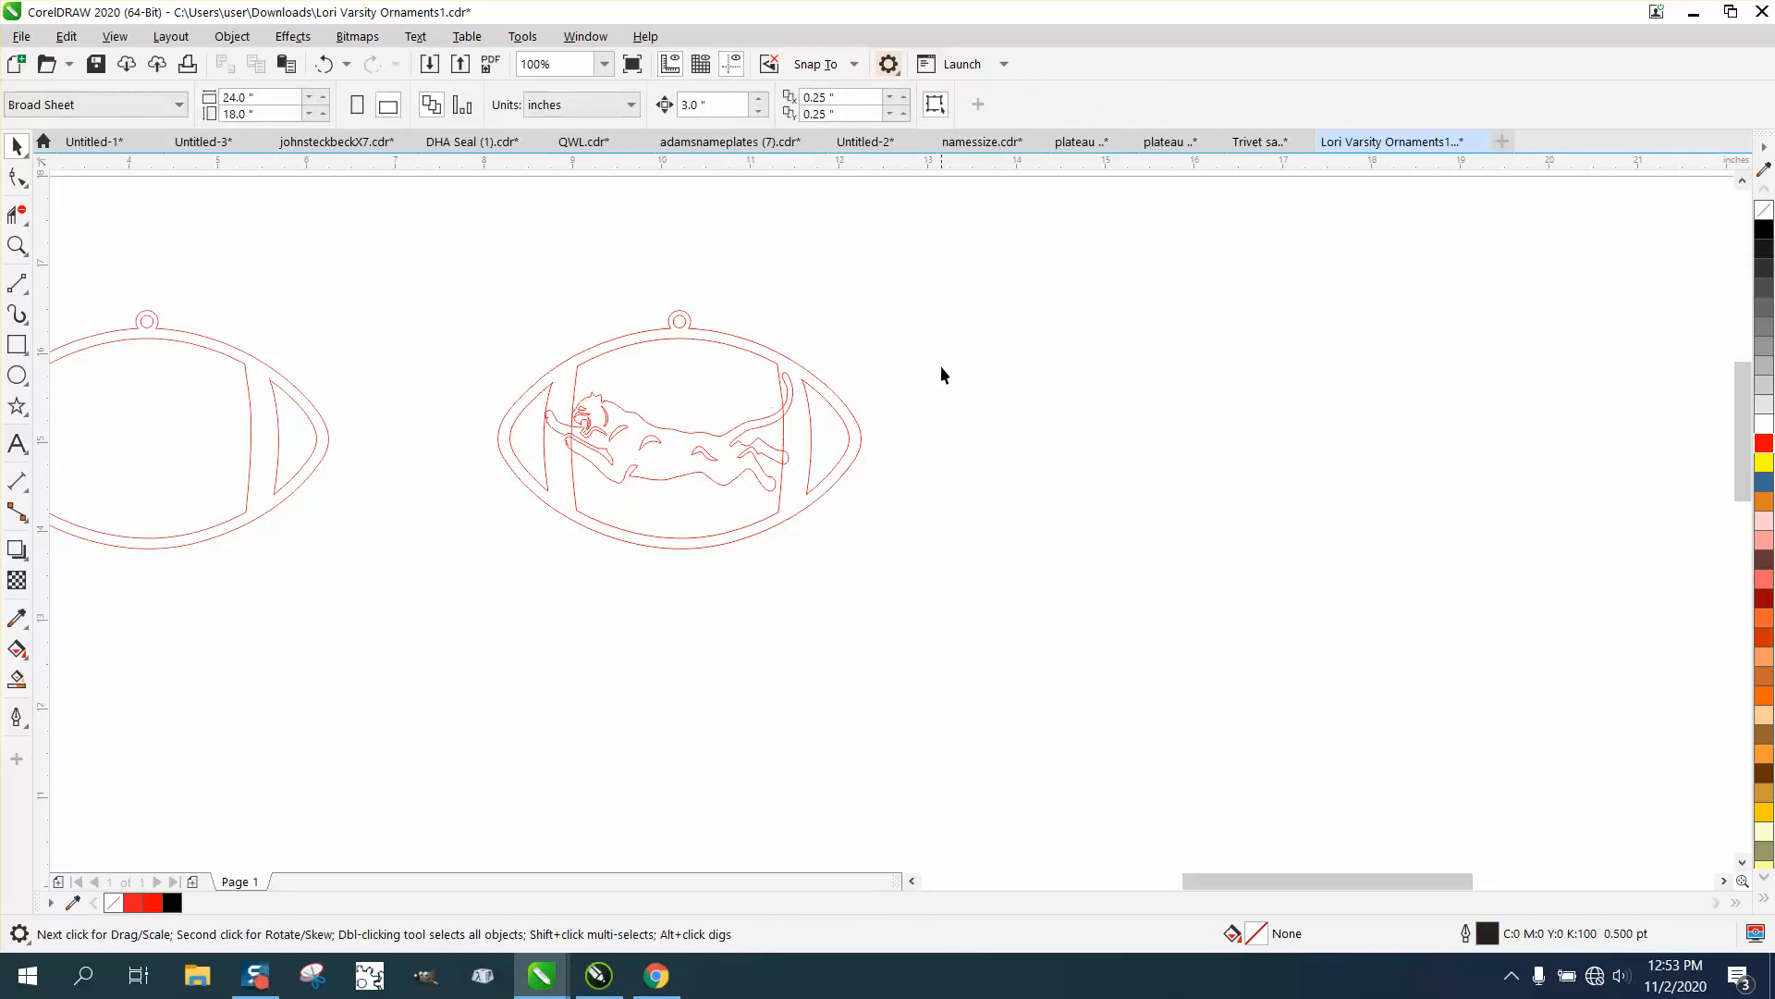
Step: Set both the horizontal and vertical duplicate distance to 0
click(847, 98)
text(0)
key(Tab)
text(0)
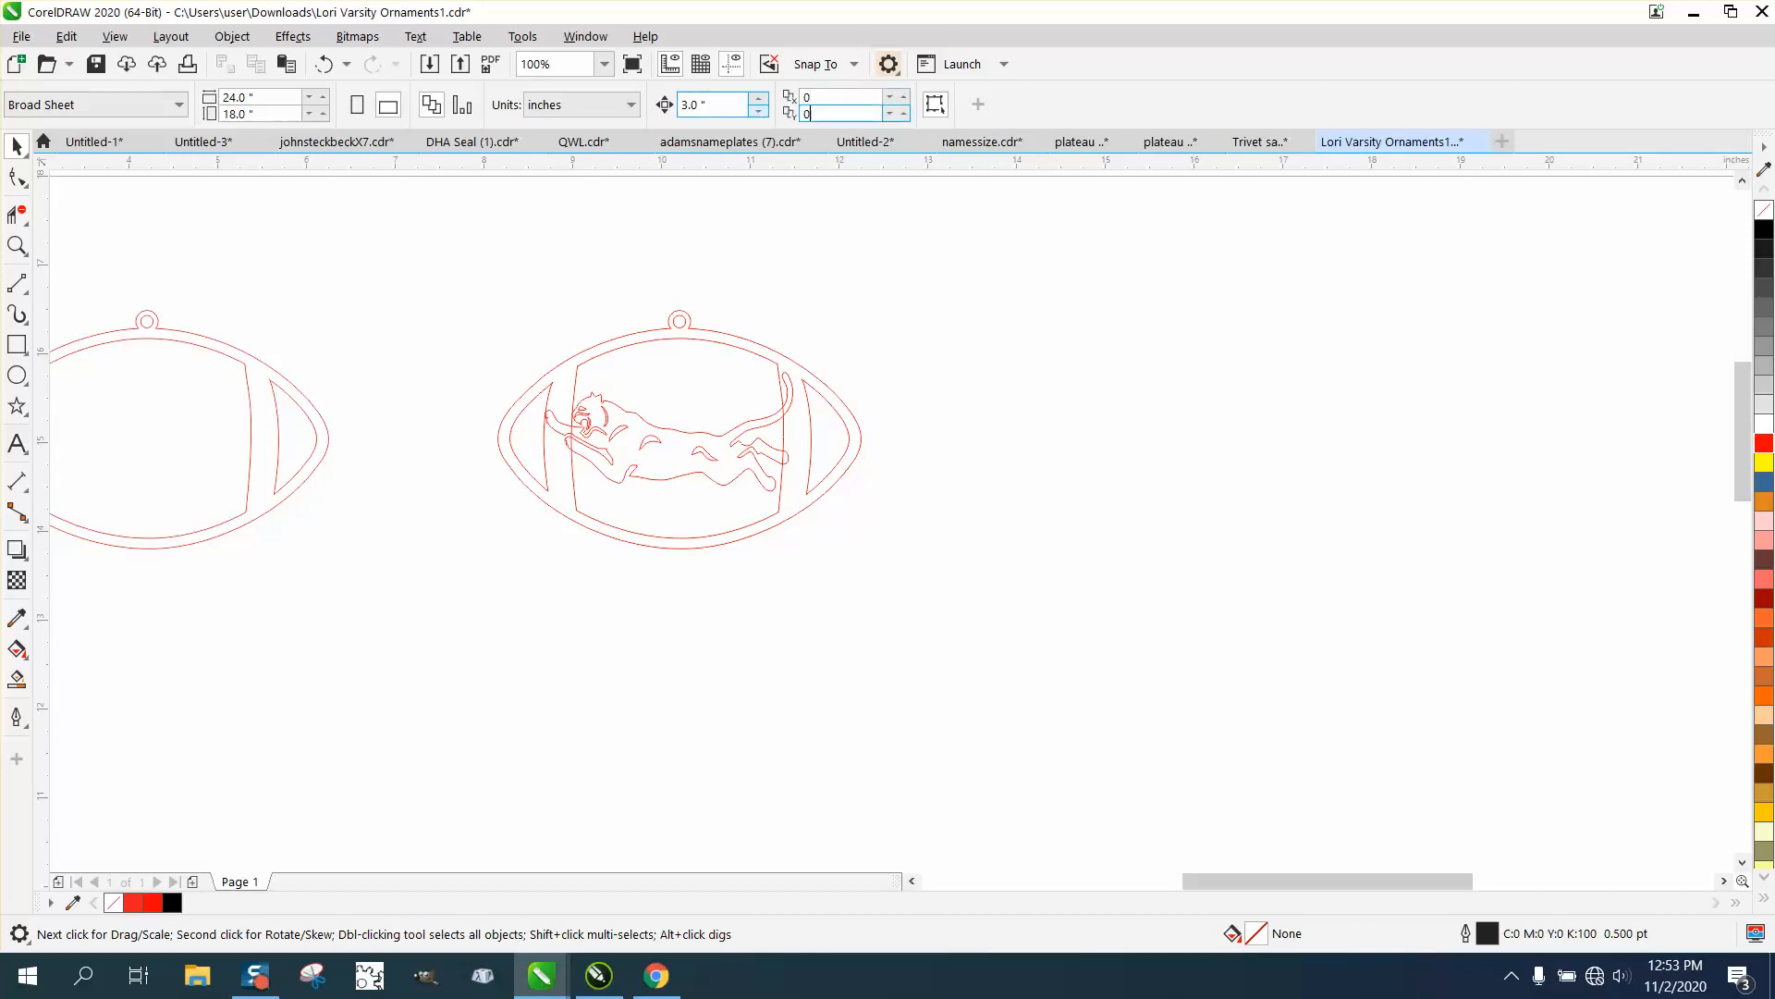
key(Return)
Step: Duplicate the panther inside the football frame and move the copy 6 inches right
click(750, 422)
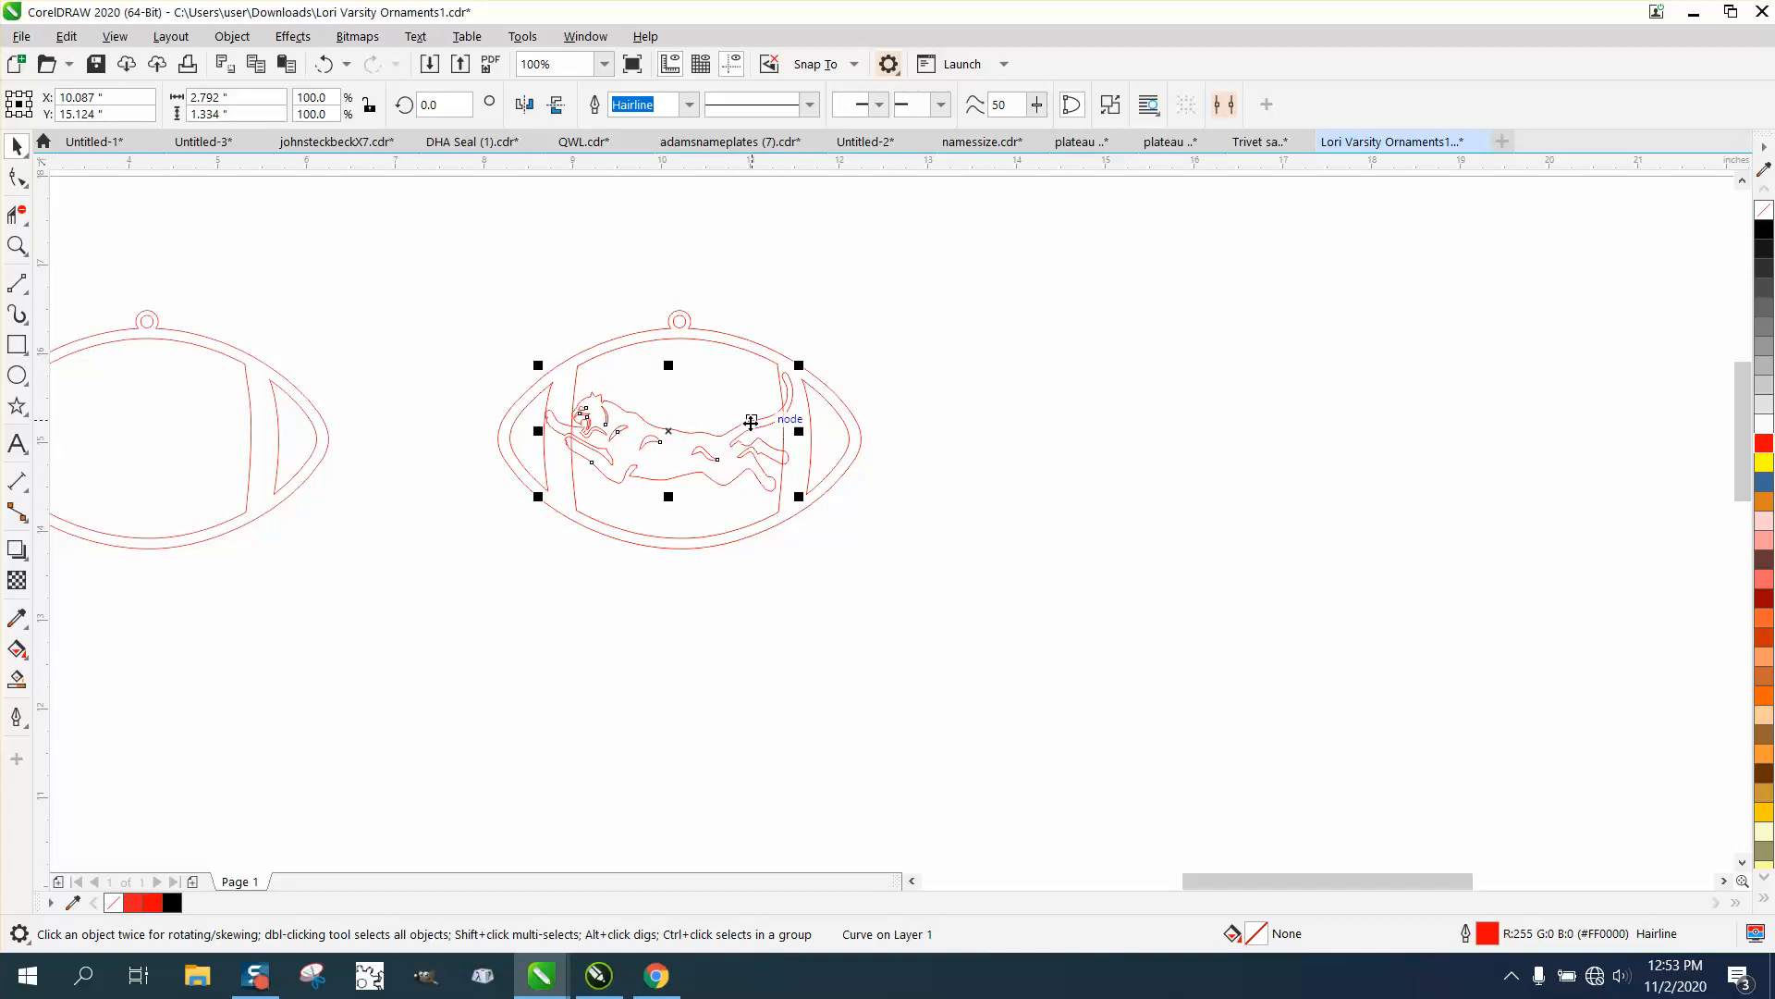
click(751, 422)
key(Right)
key(Right)
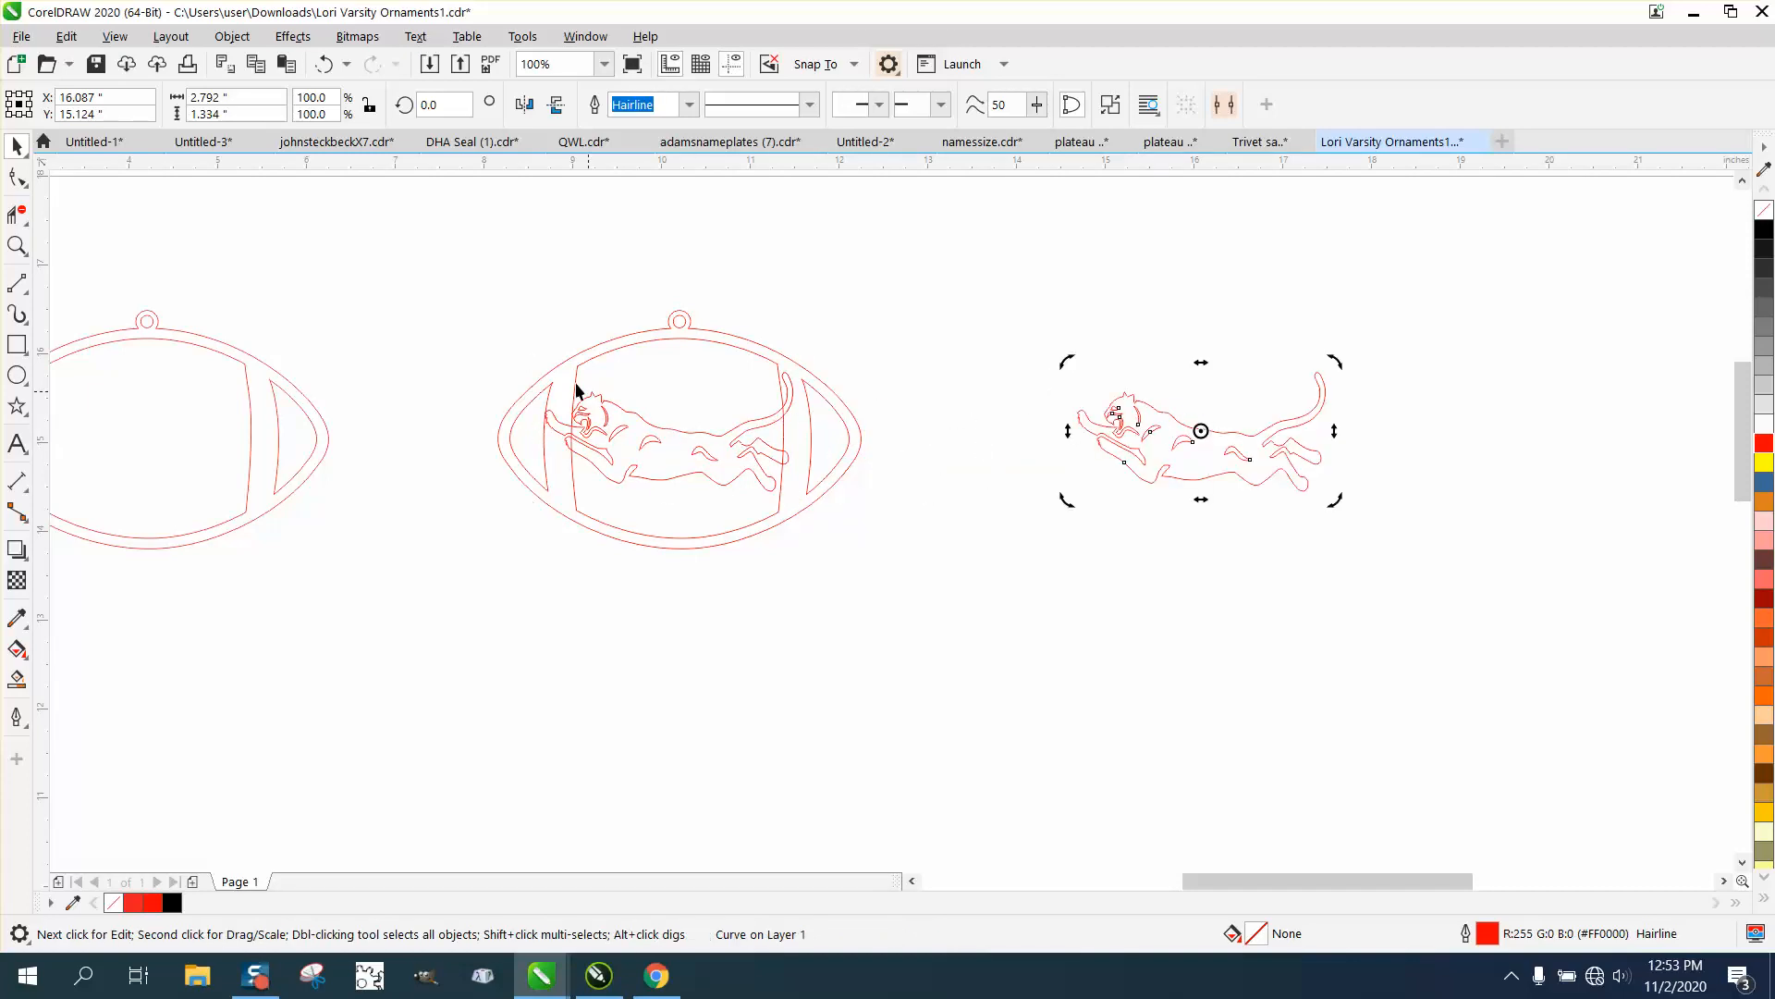
Step: Duplicate only the football frame around the panther and move the copy 6 inches right, over the panther copy
drag(432, 259, 946, 631)
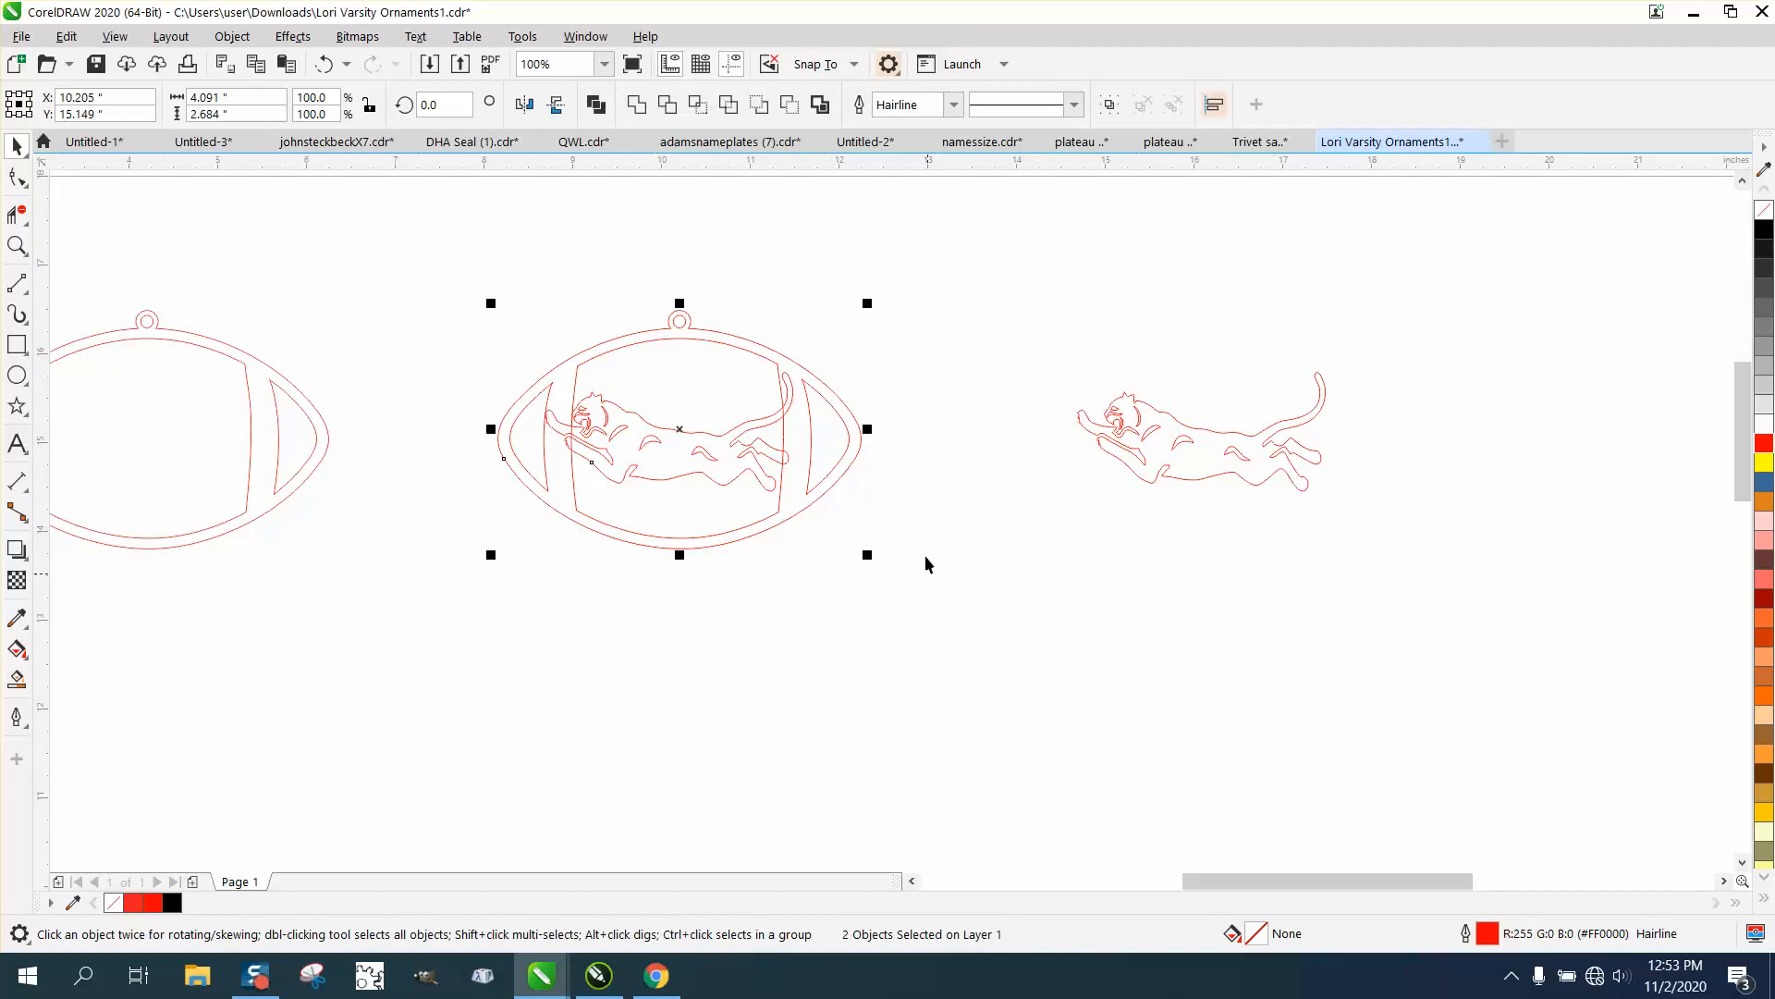
click(876, 446)
click(862, 444)
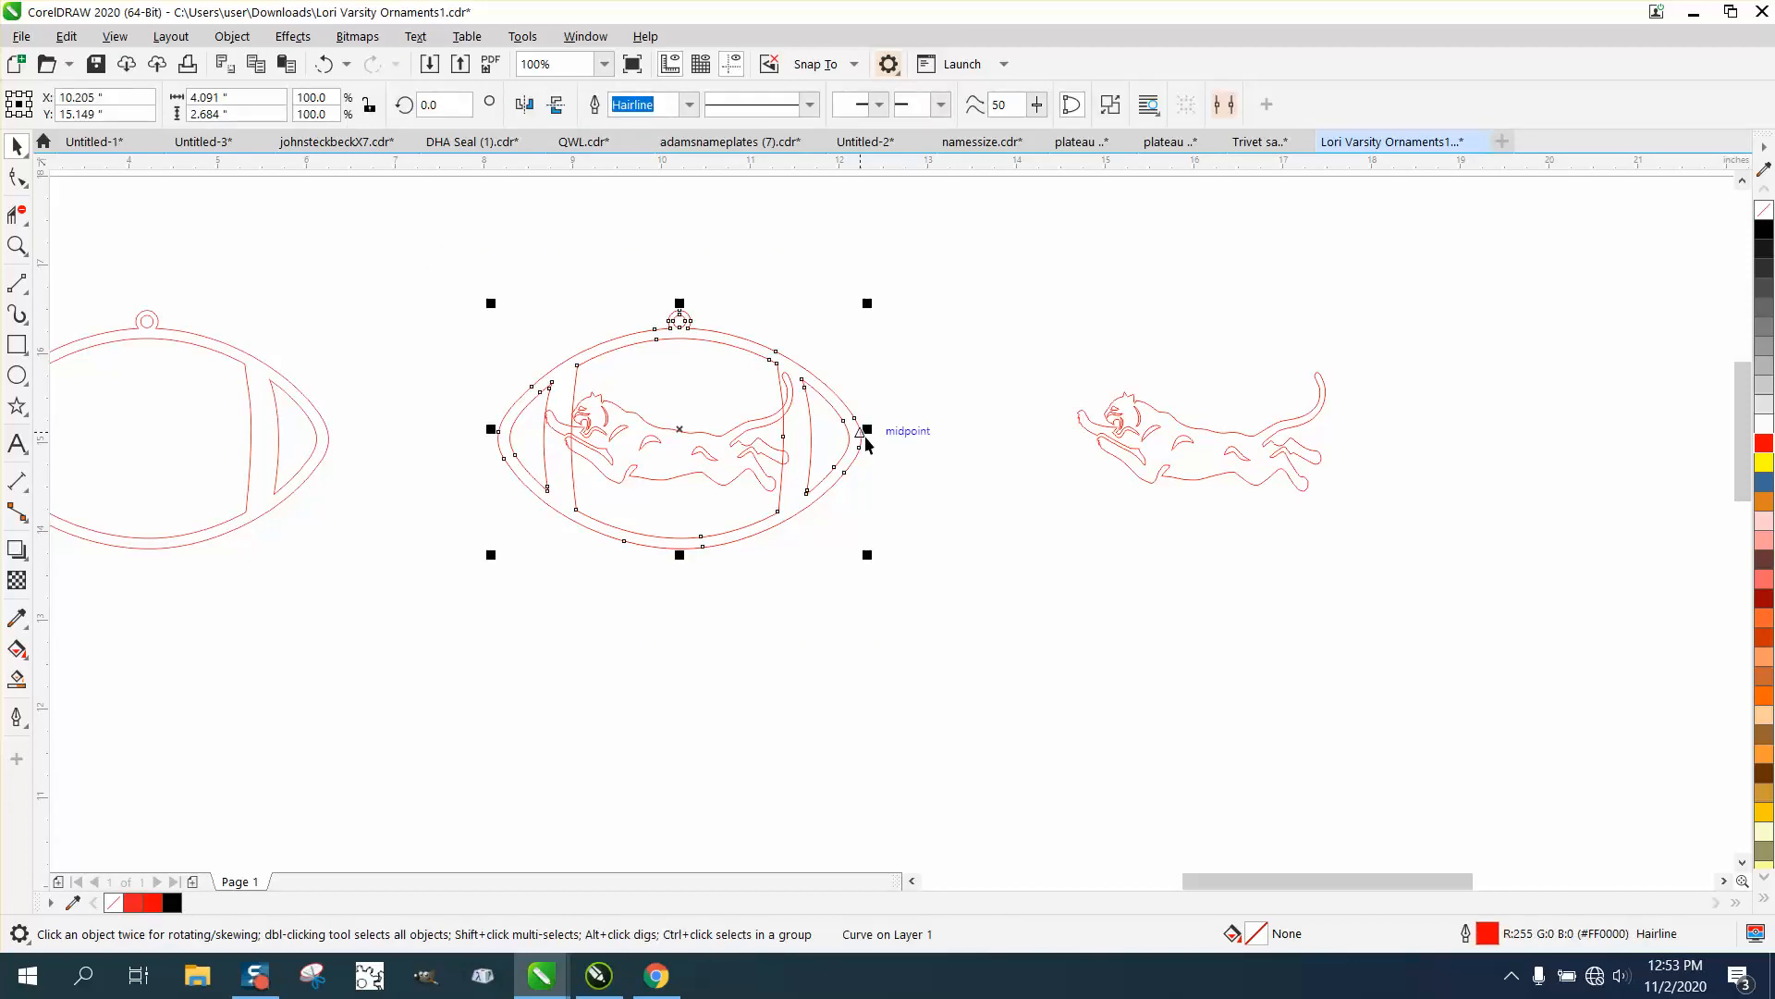
key(ctrl+d)
key(Right)
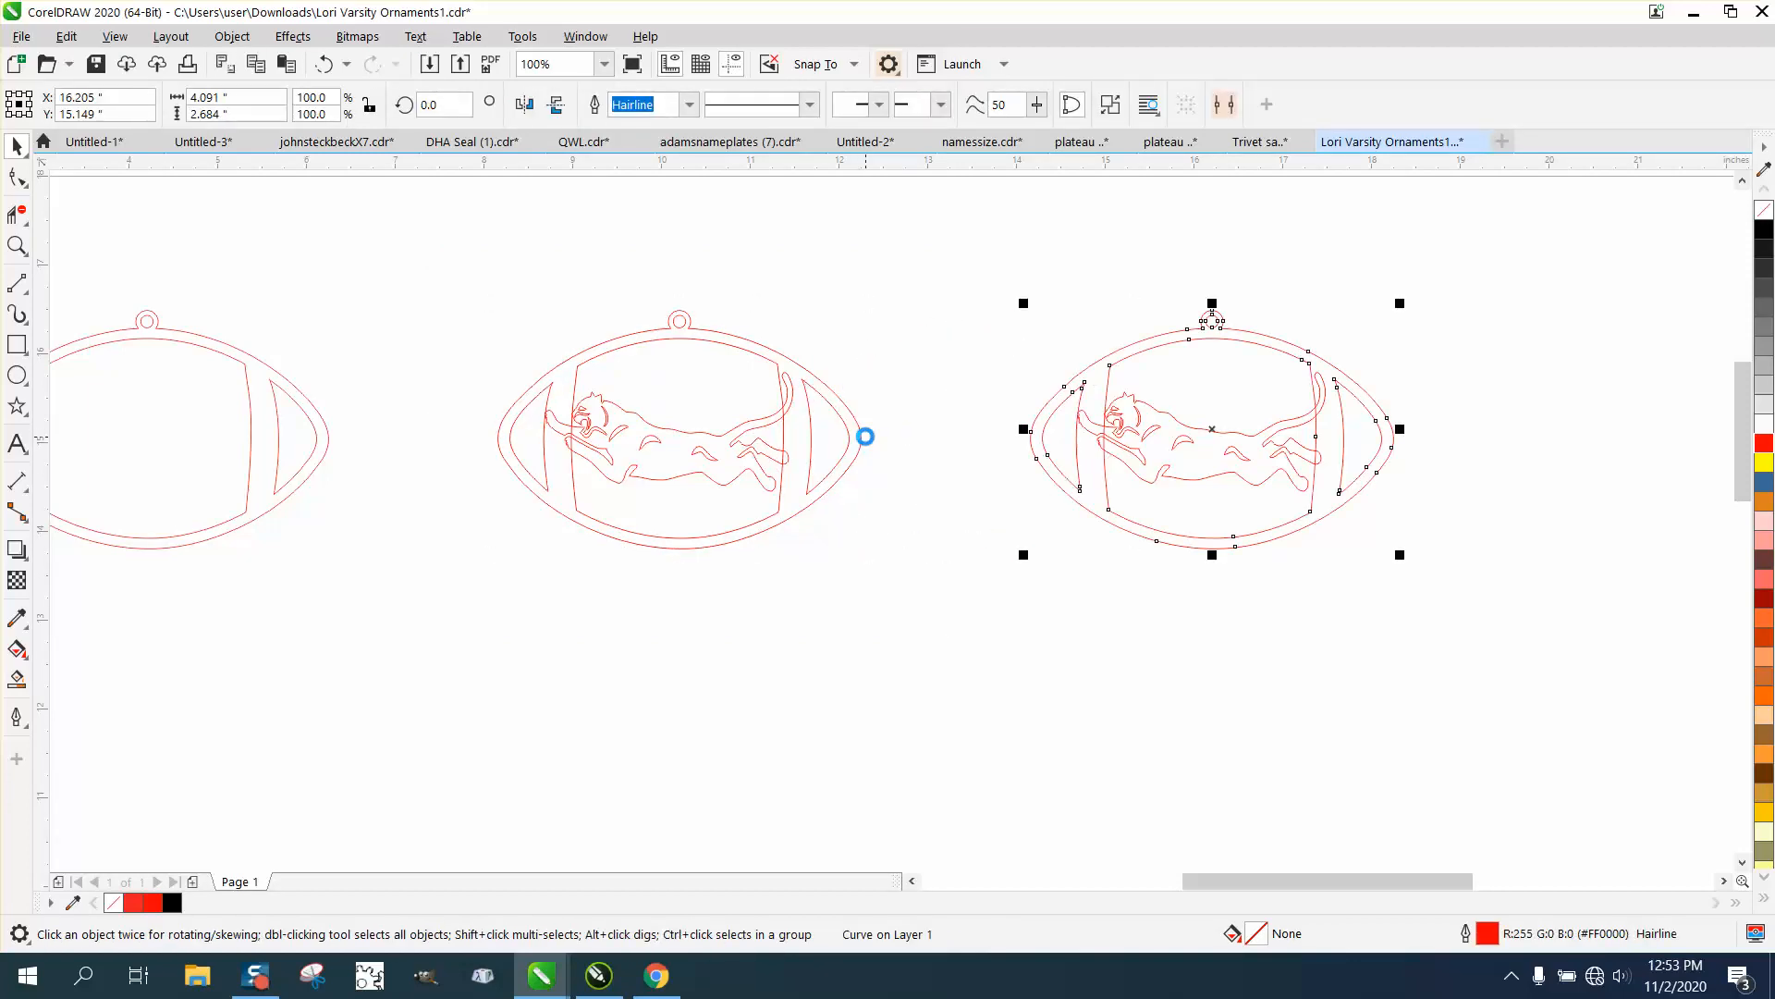
Step: Weld the original panther and its football frame into one outline
mouse_move(450, 297)
mouse_down()
mouse_move(761, 535)
mouse_move(888, 578)
mouse_up()
click(637, 105)
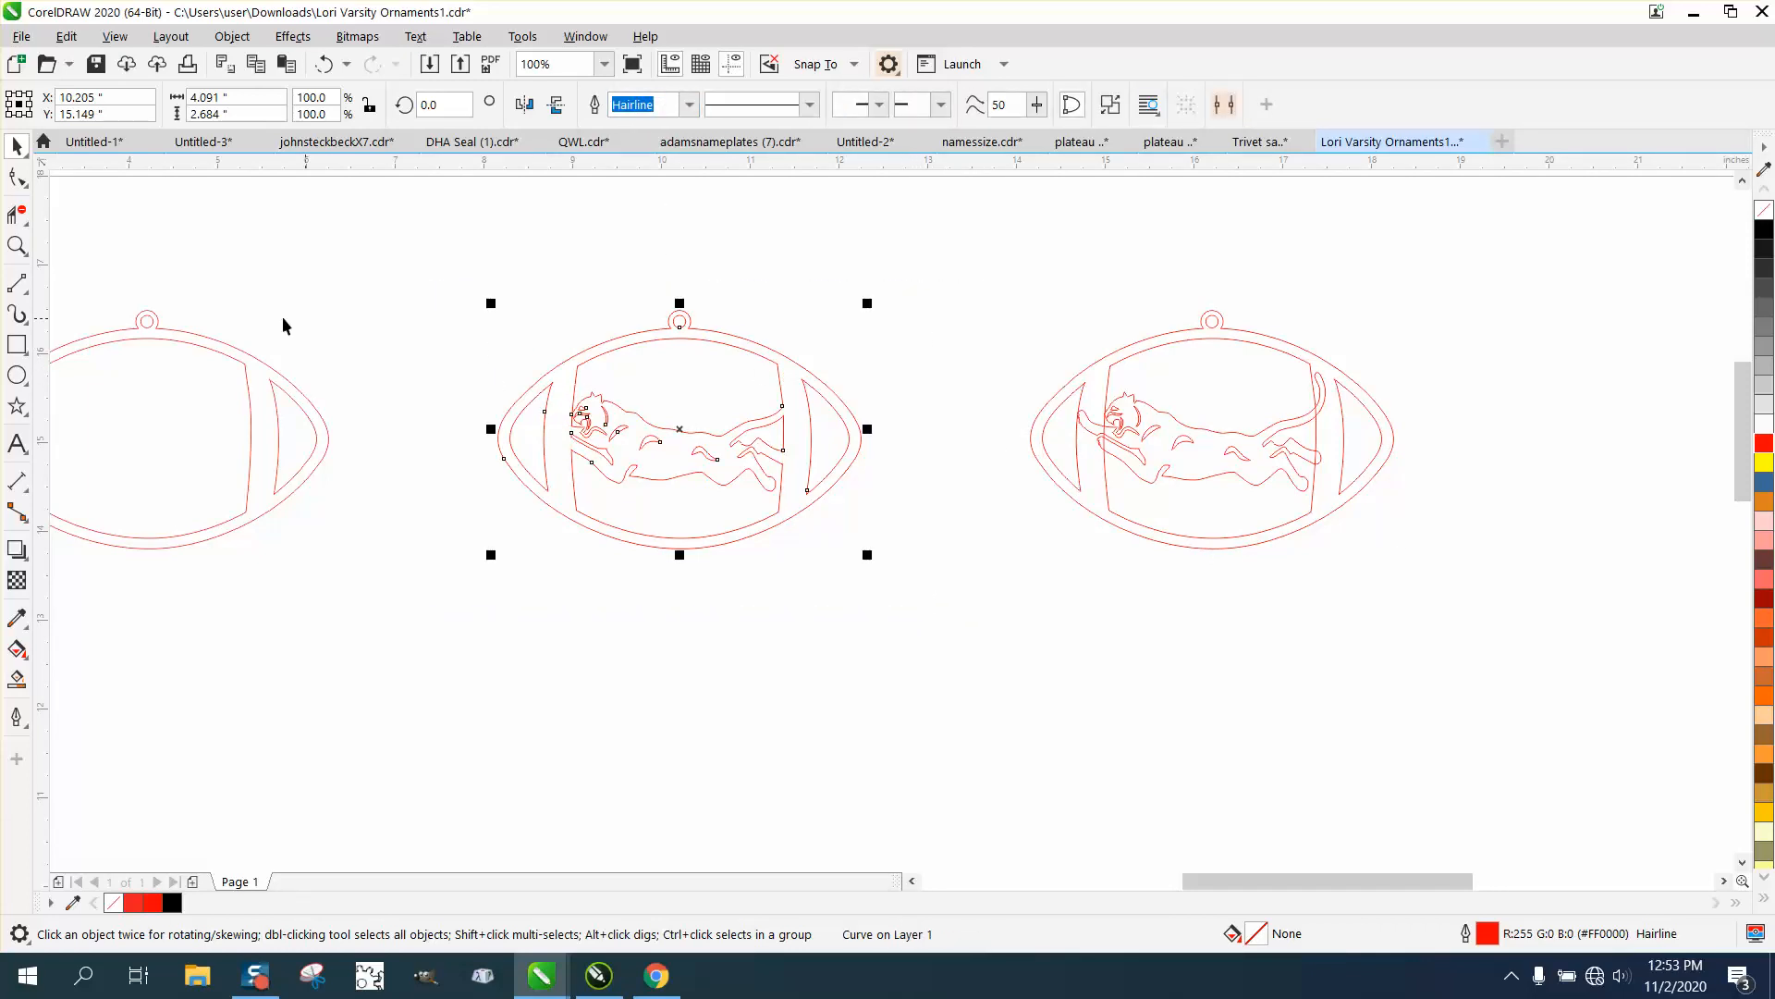
Step: Remove the panther segments inside the center panel of the copied football with Virtual Segment Delete
click(16, 245)
drag(996, 294, 1585, 672)
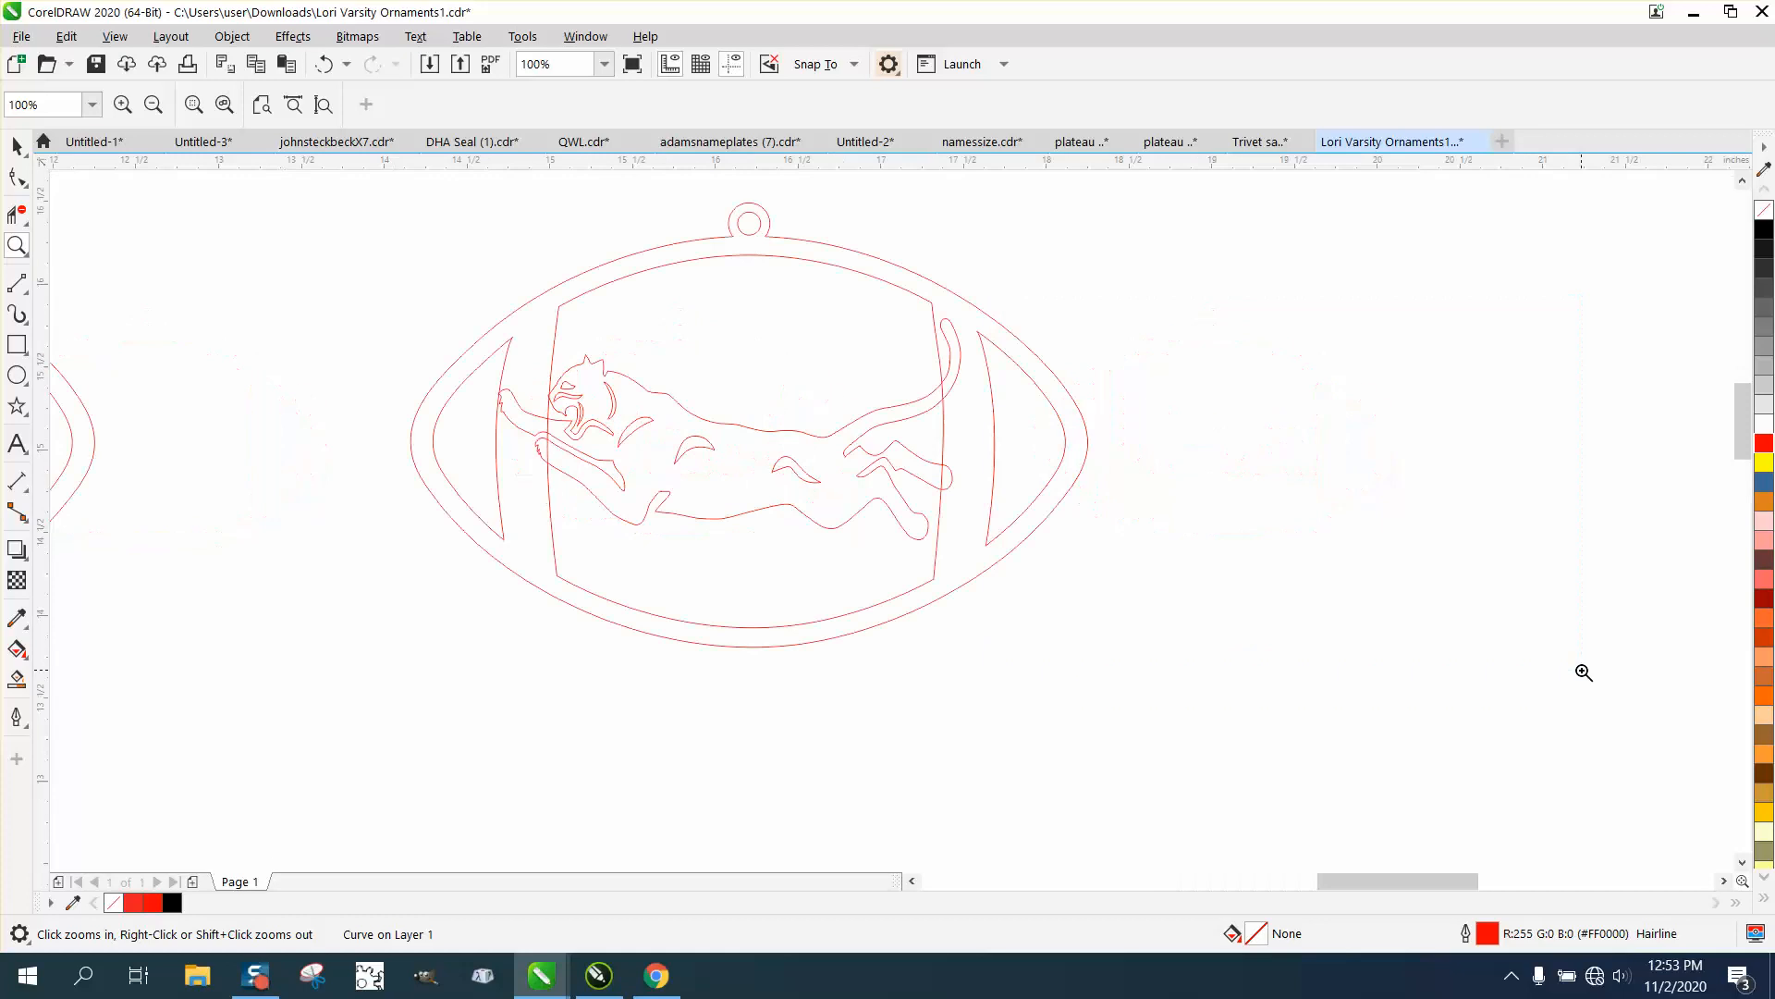
click(26, 222)
click(93, 262)
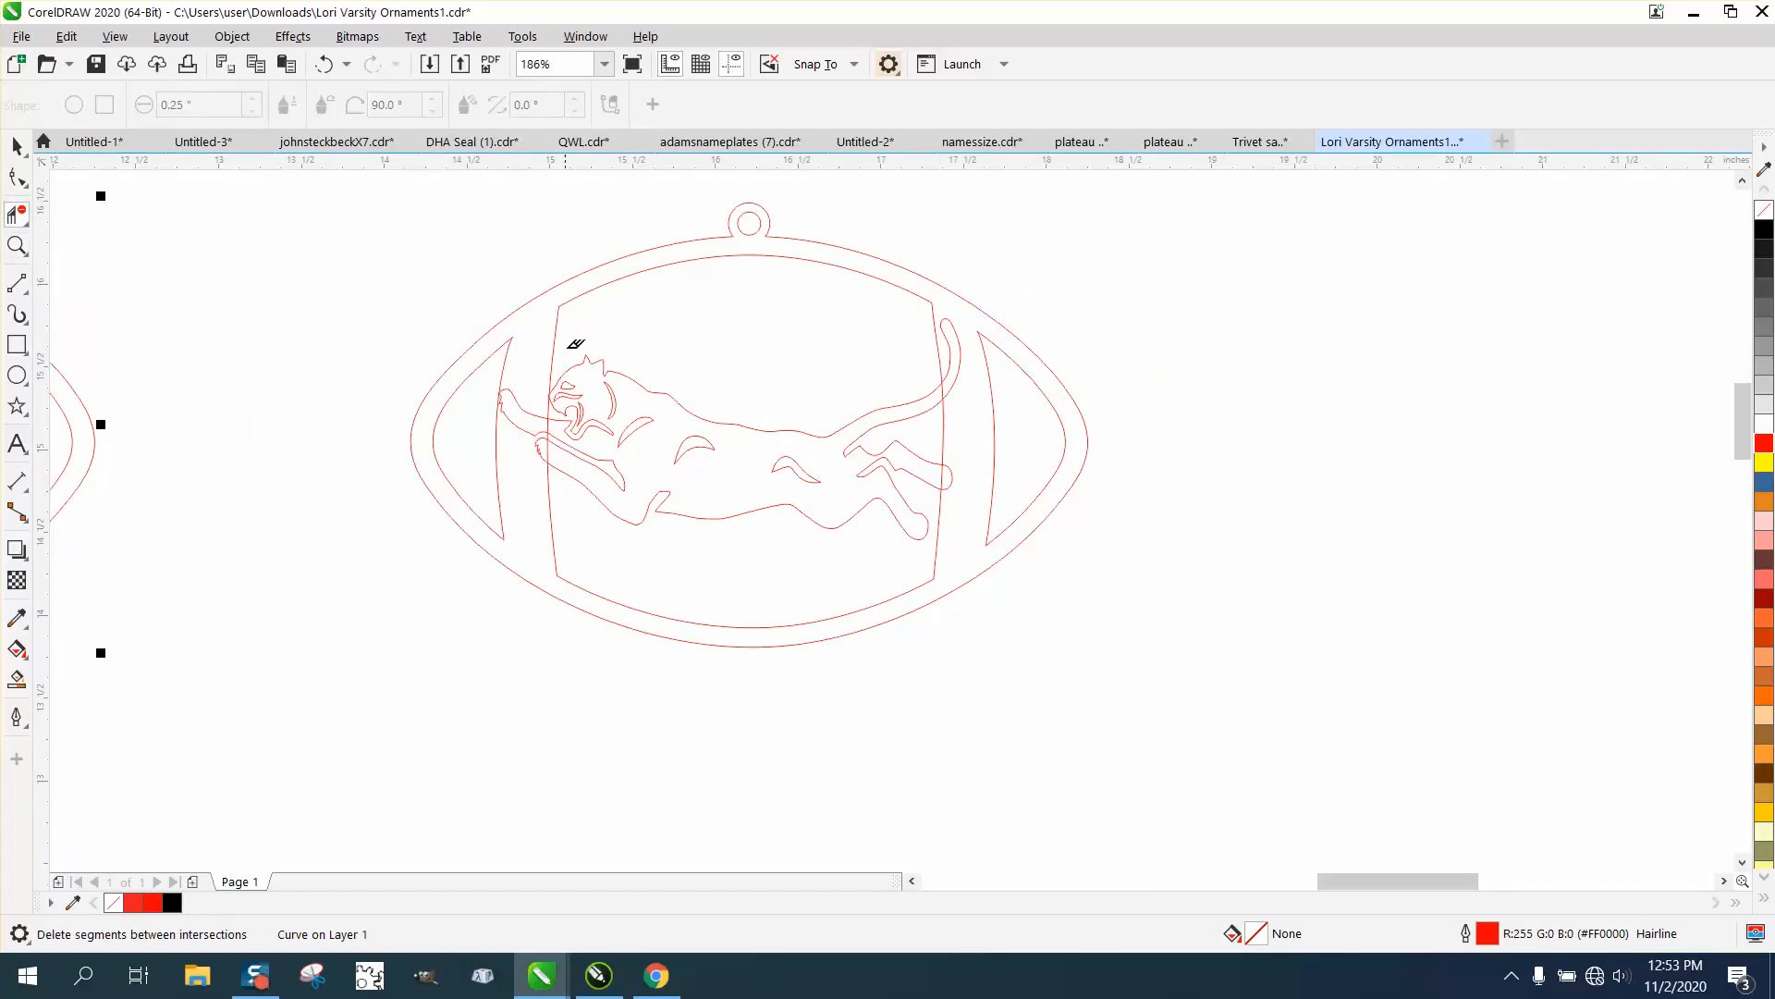
drag(575, 344, 922, 561)
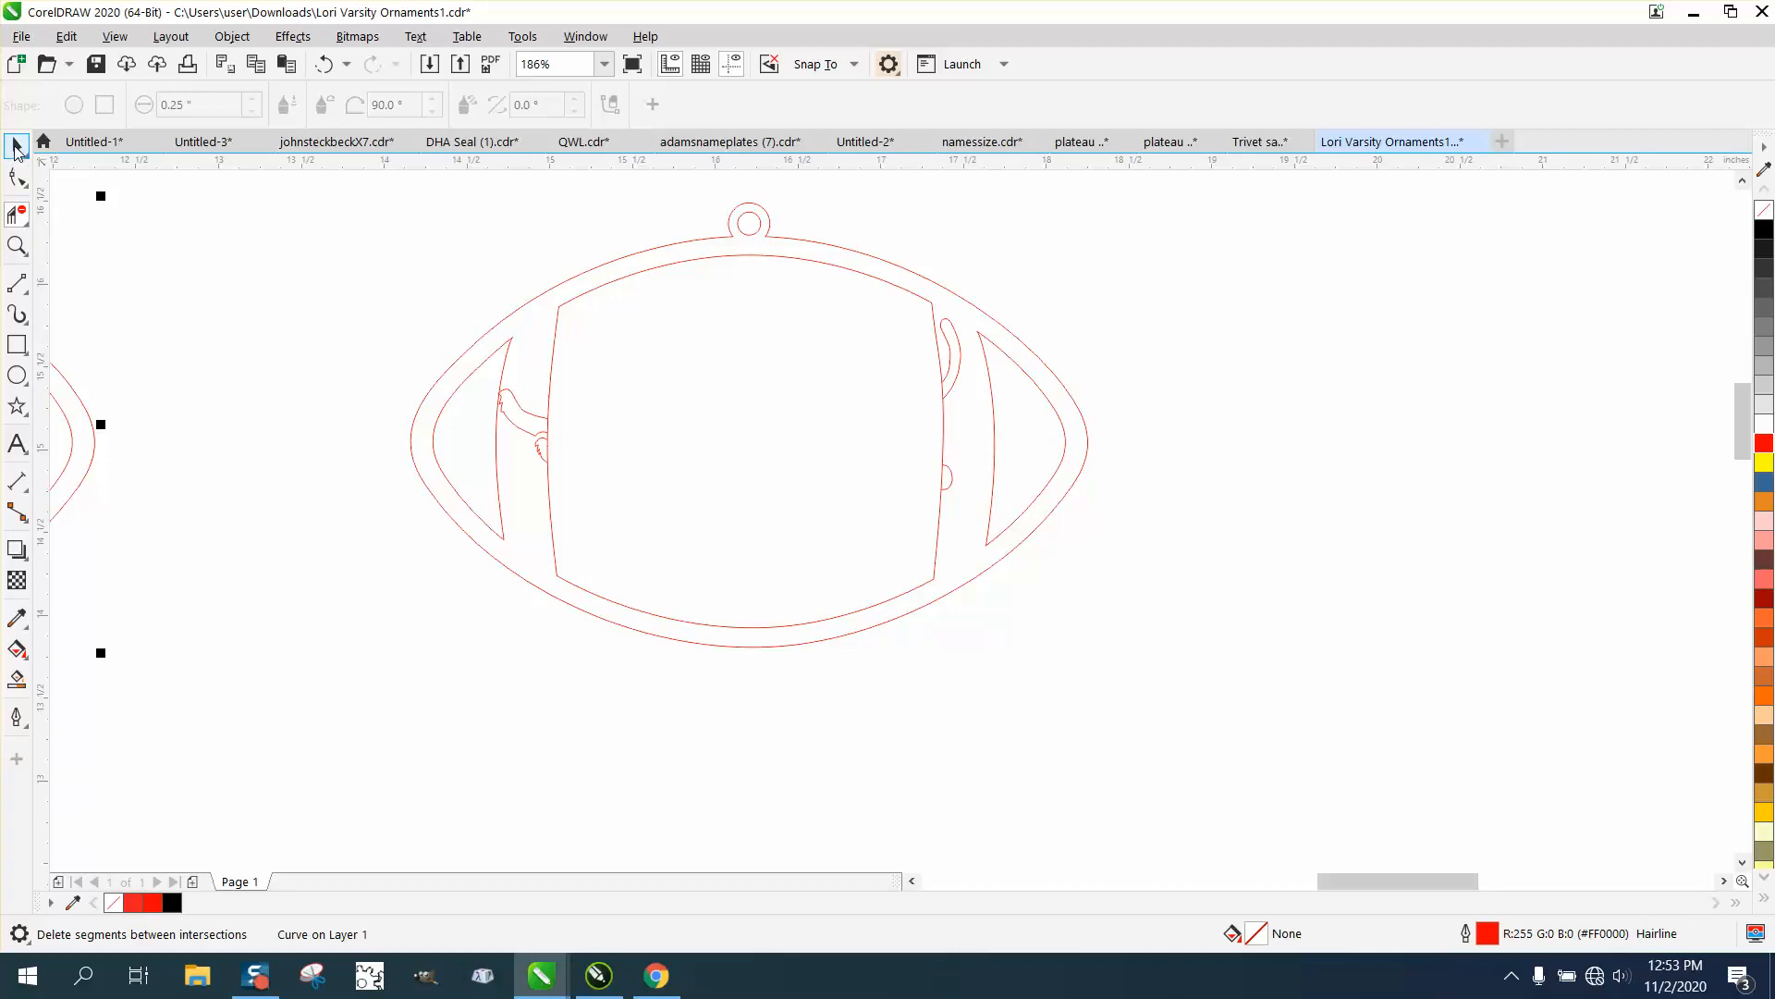
Step: Give the leftover panther paw and tail segments on the copied football a black outline 0.75 pt wide
click(15, 145)
click(535, 428)
click(543, 421)
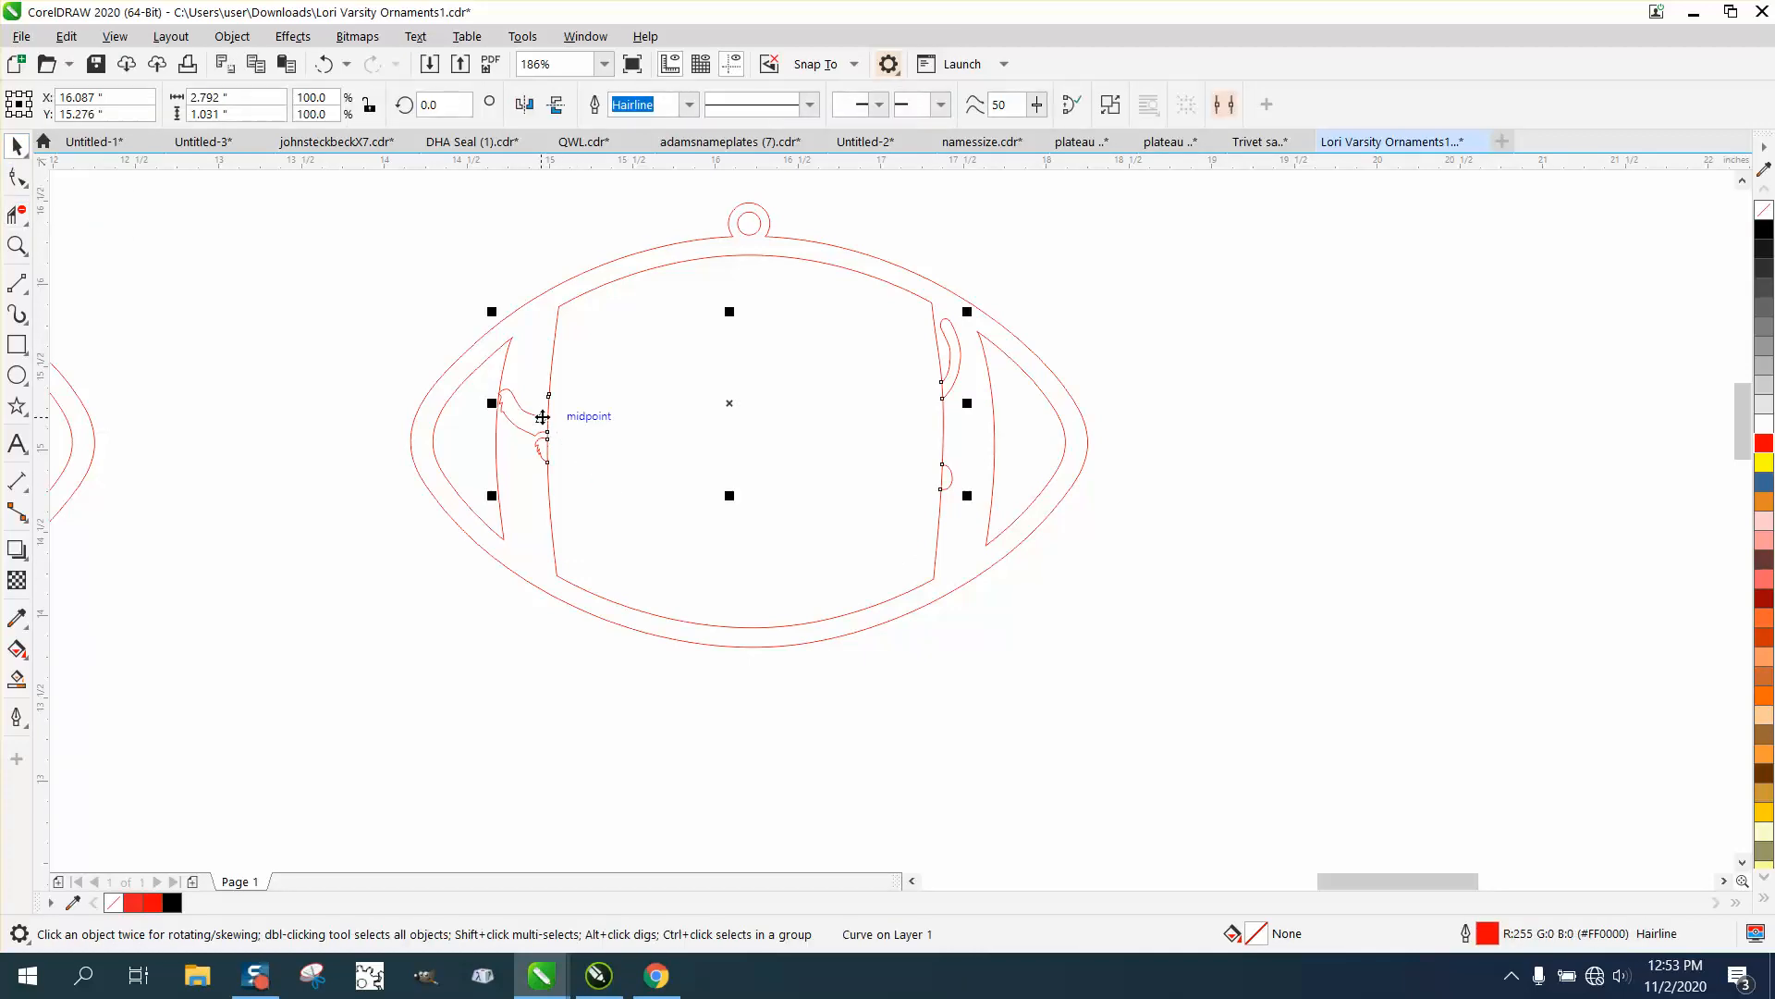
double_click(1488, 934)
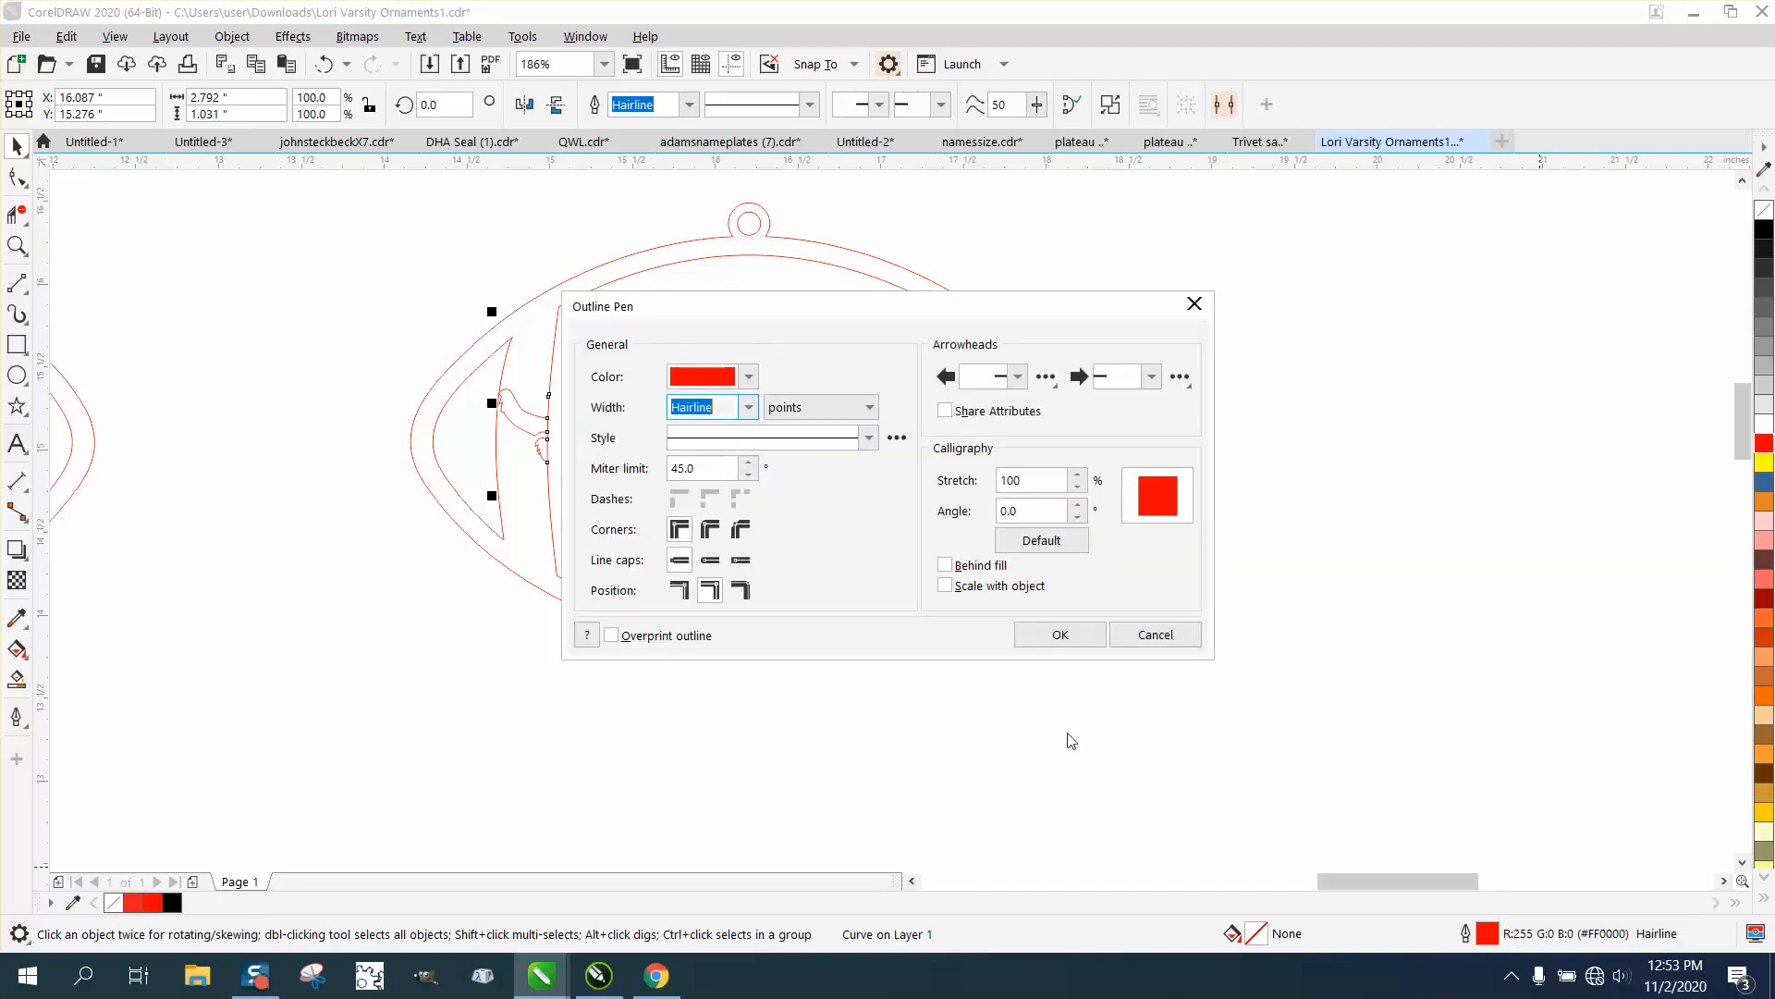
click(748, 407)
click(699, 497)
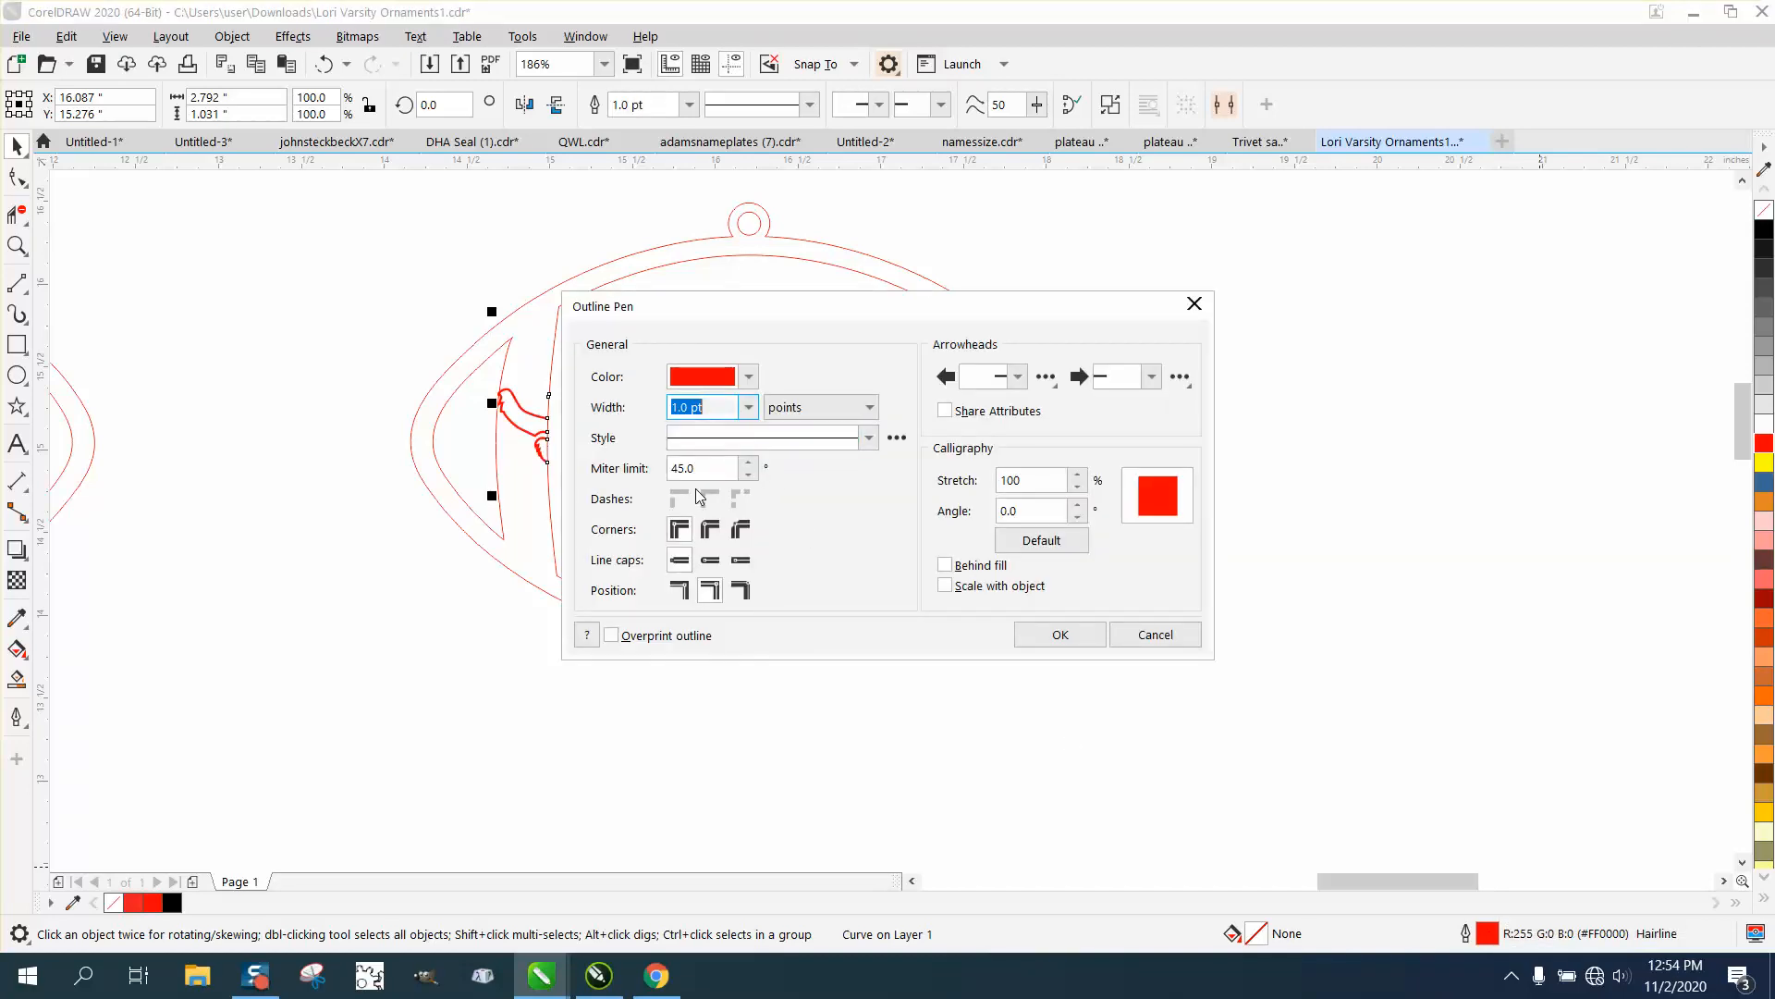
click(752, 413)
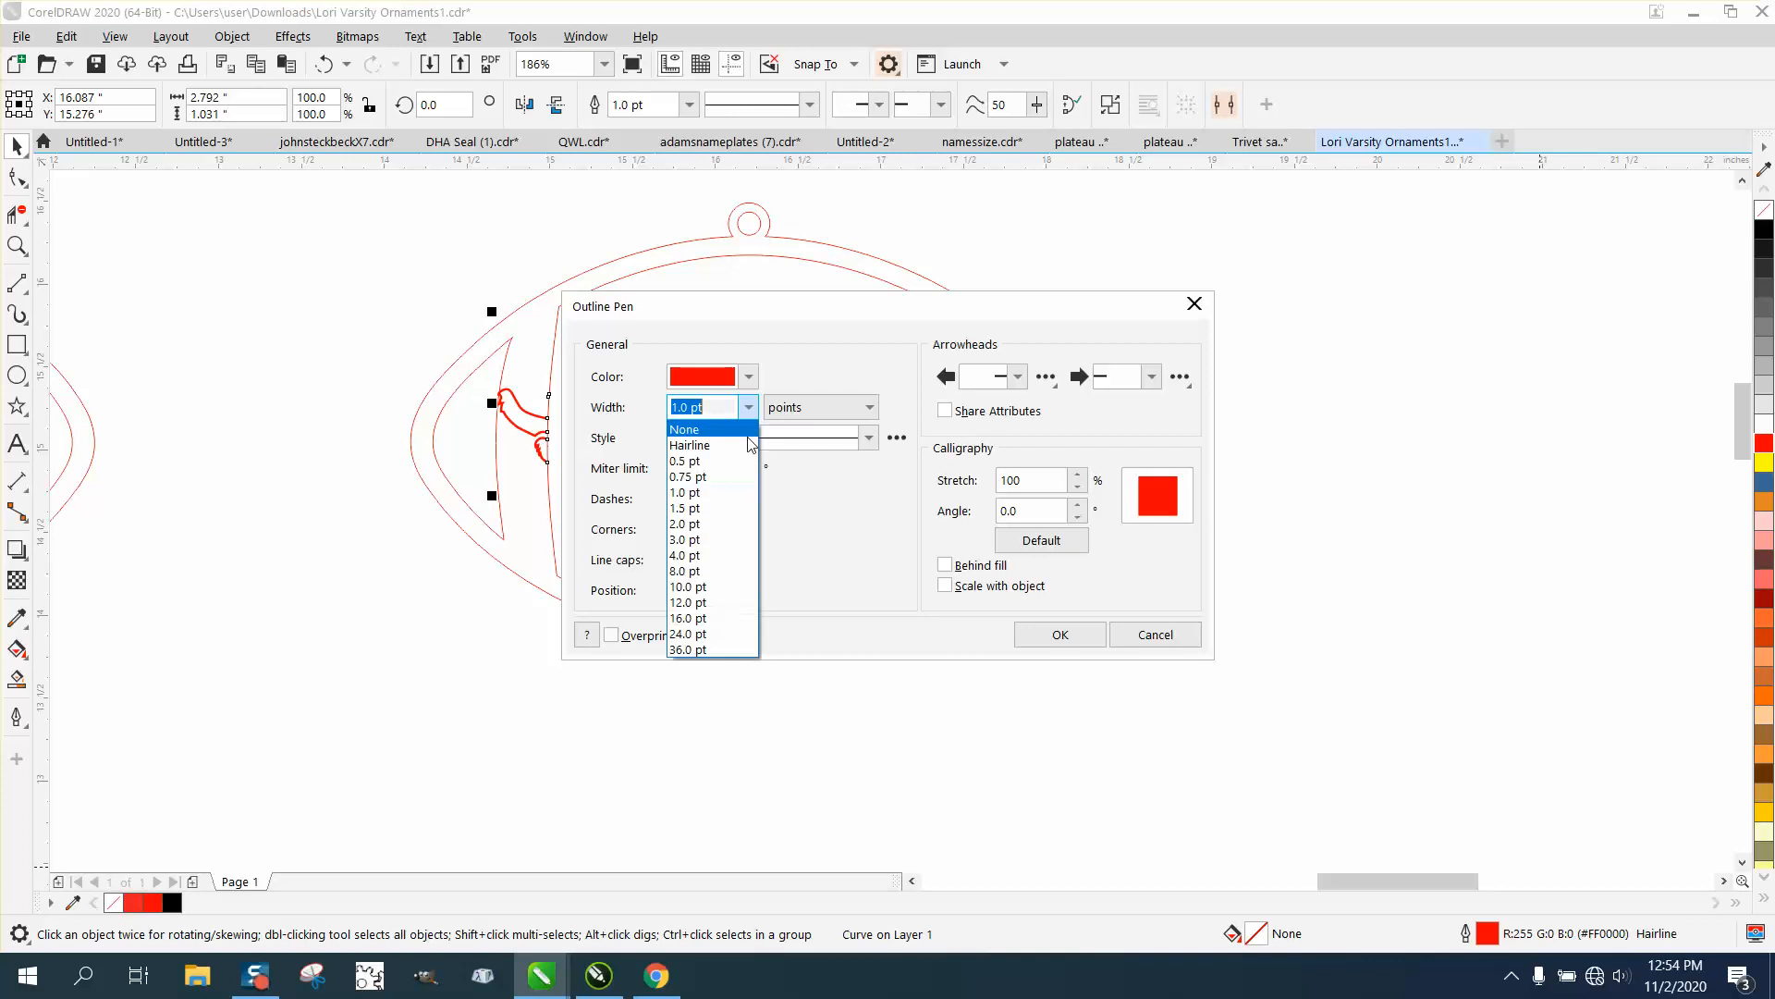
click(705, 485)
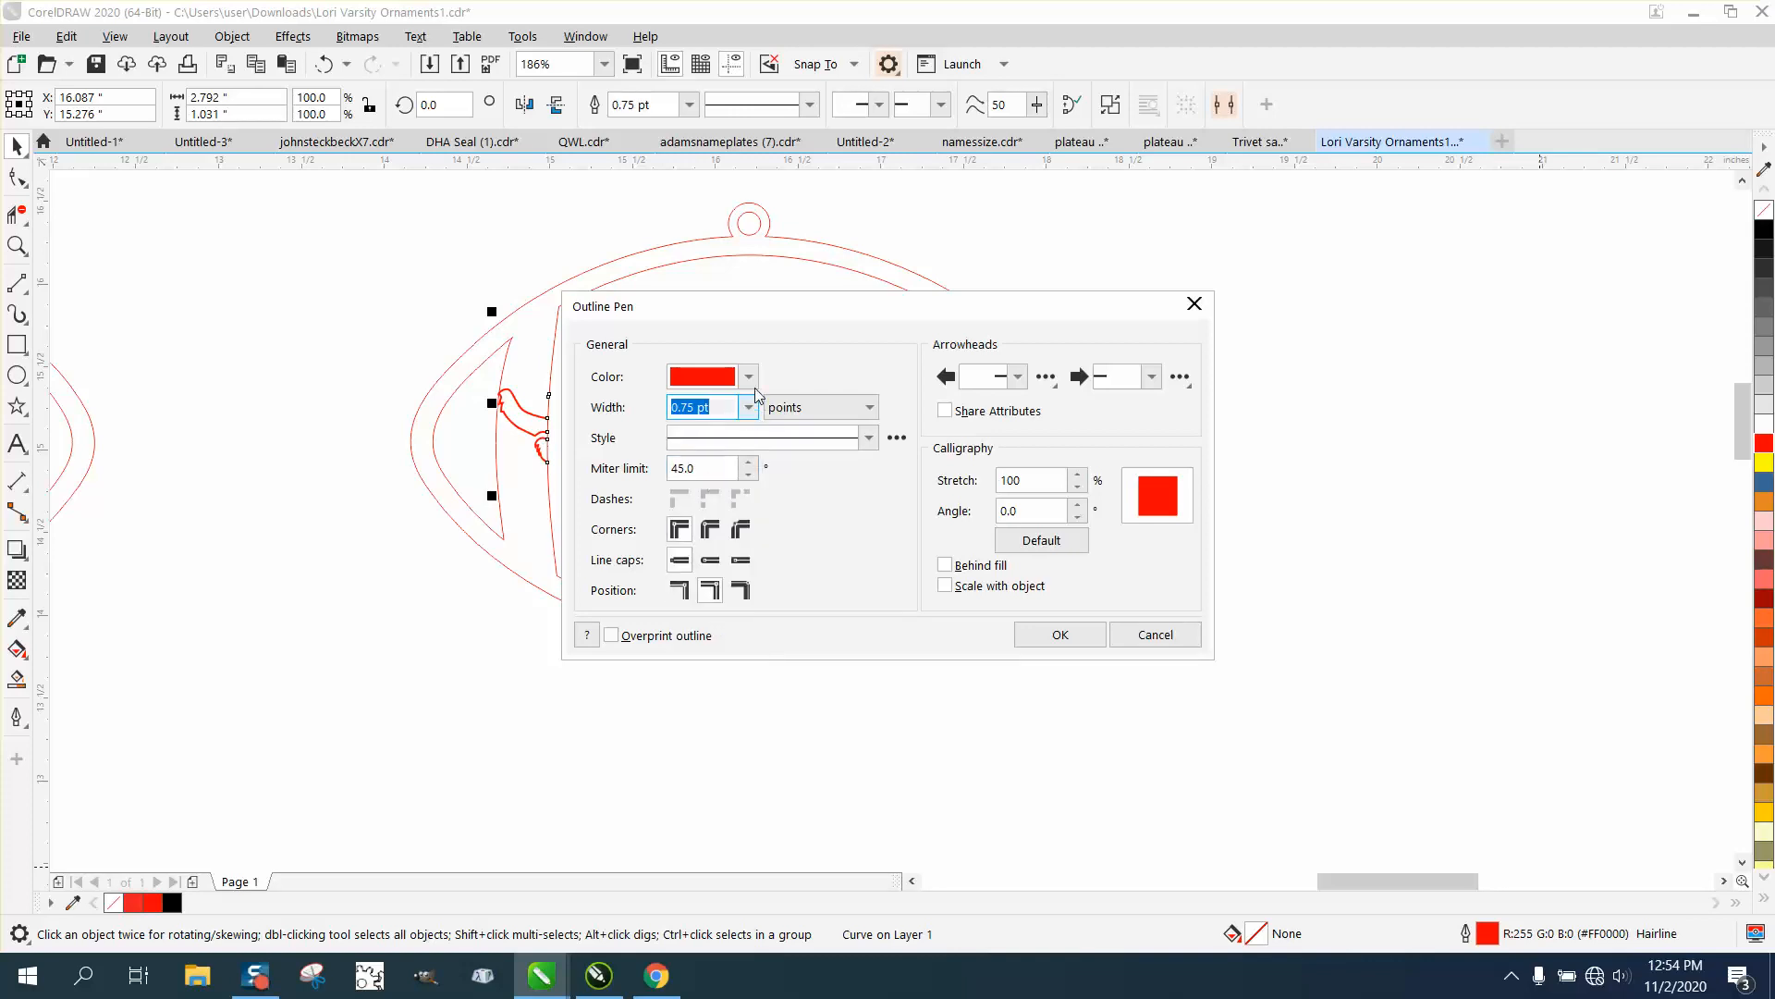
click(749, 378)
click(698, 482)
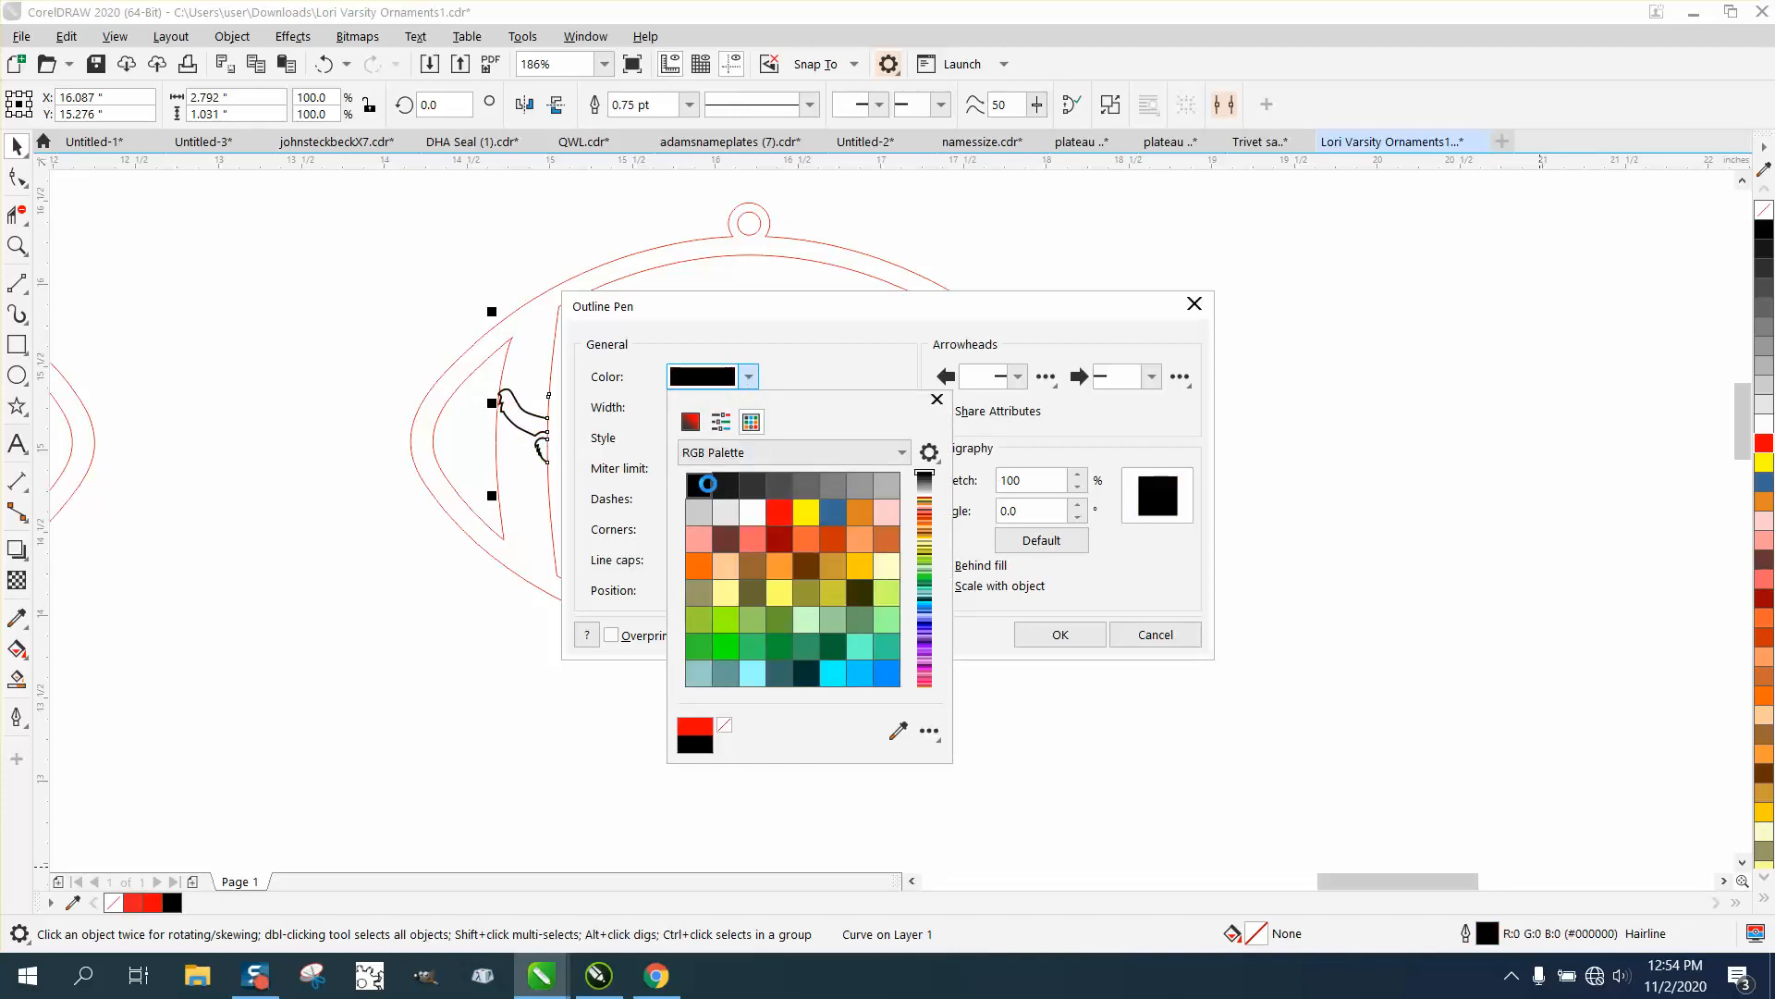
click(1057, 644)
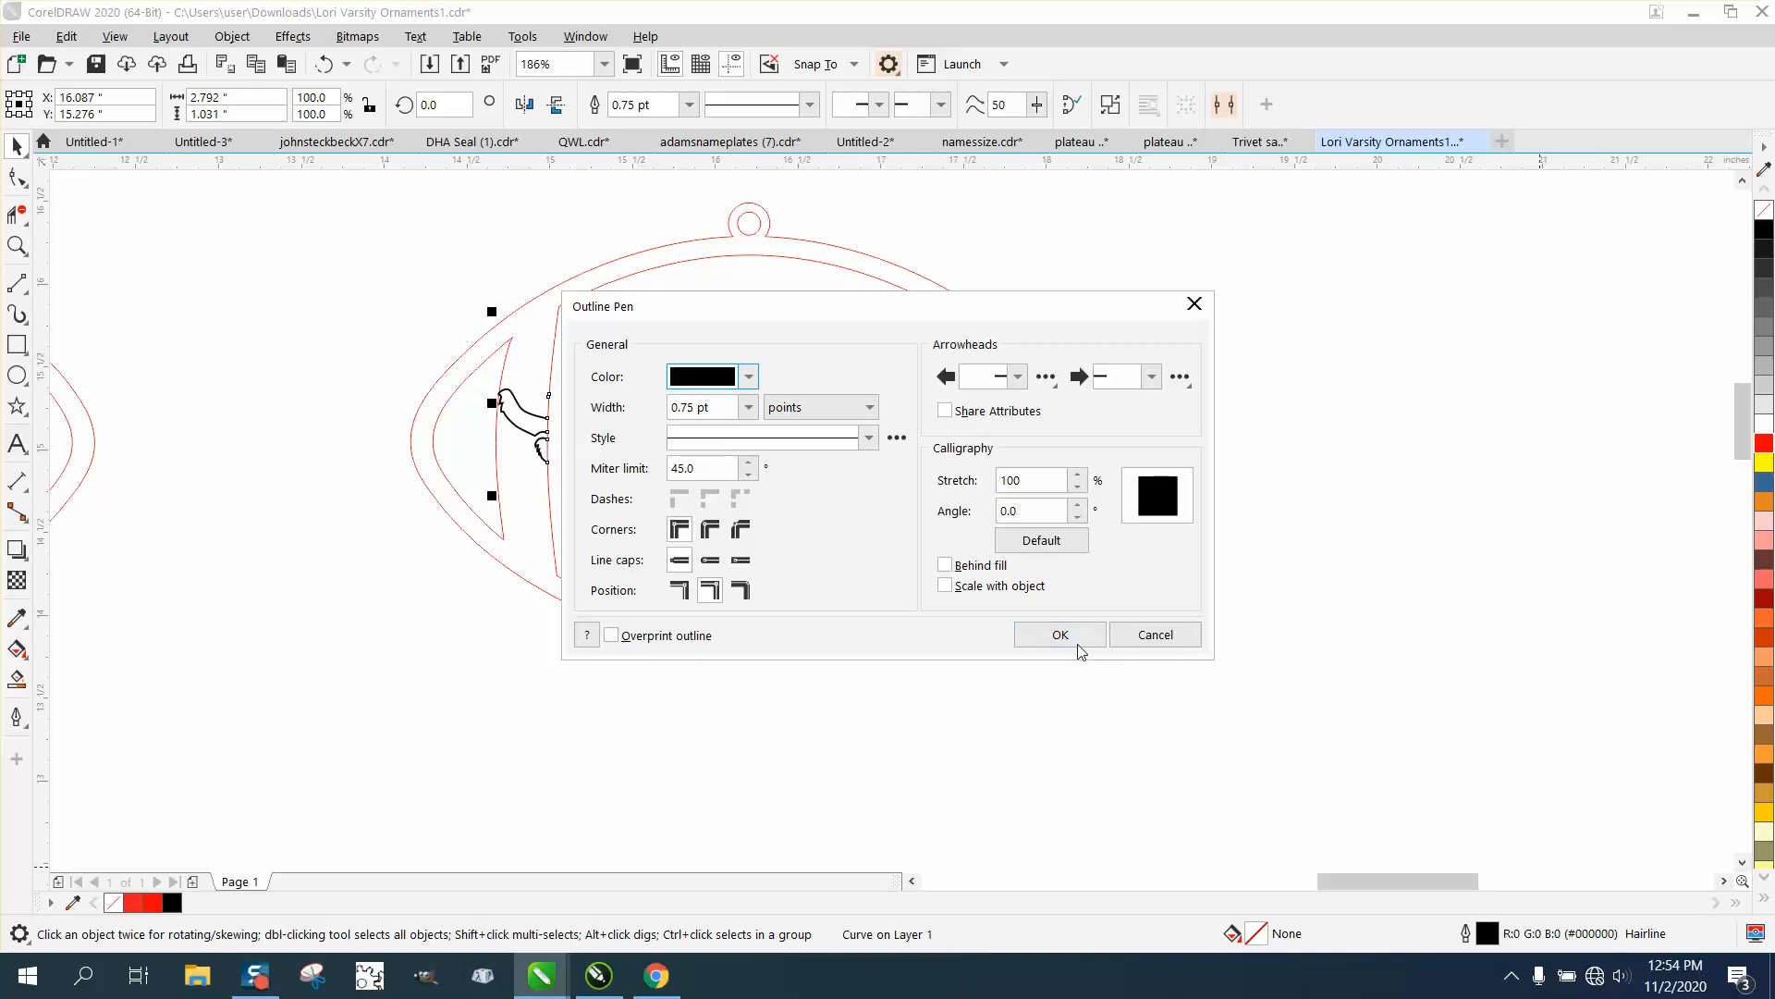
click(1063, 640)
Step: Move the black paw and tail segments 6 inches left onto the welded panther ornament
scroll(1091, 660, down, 3)
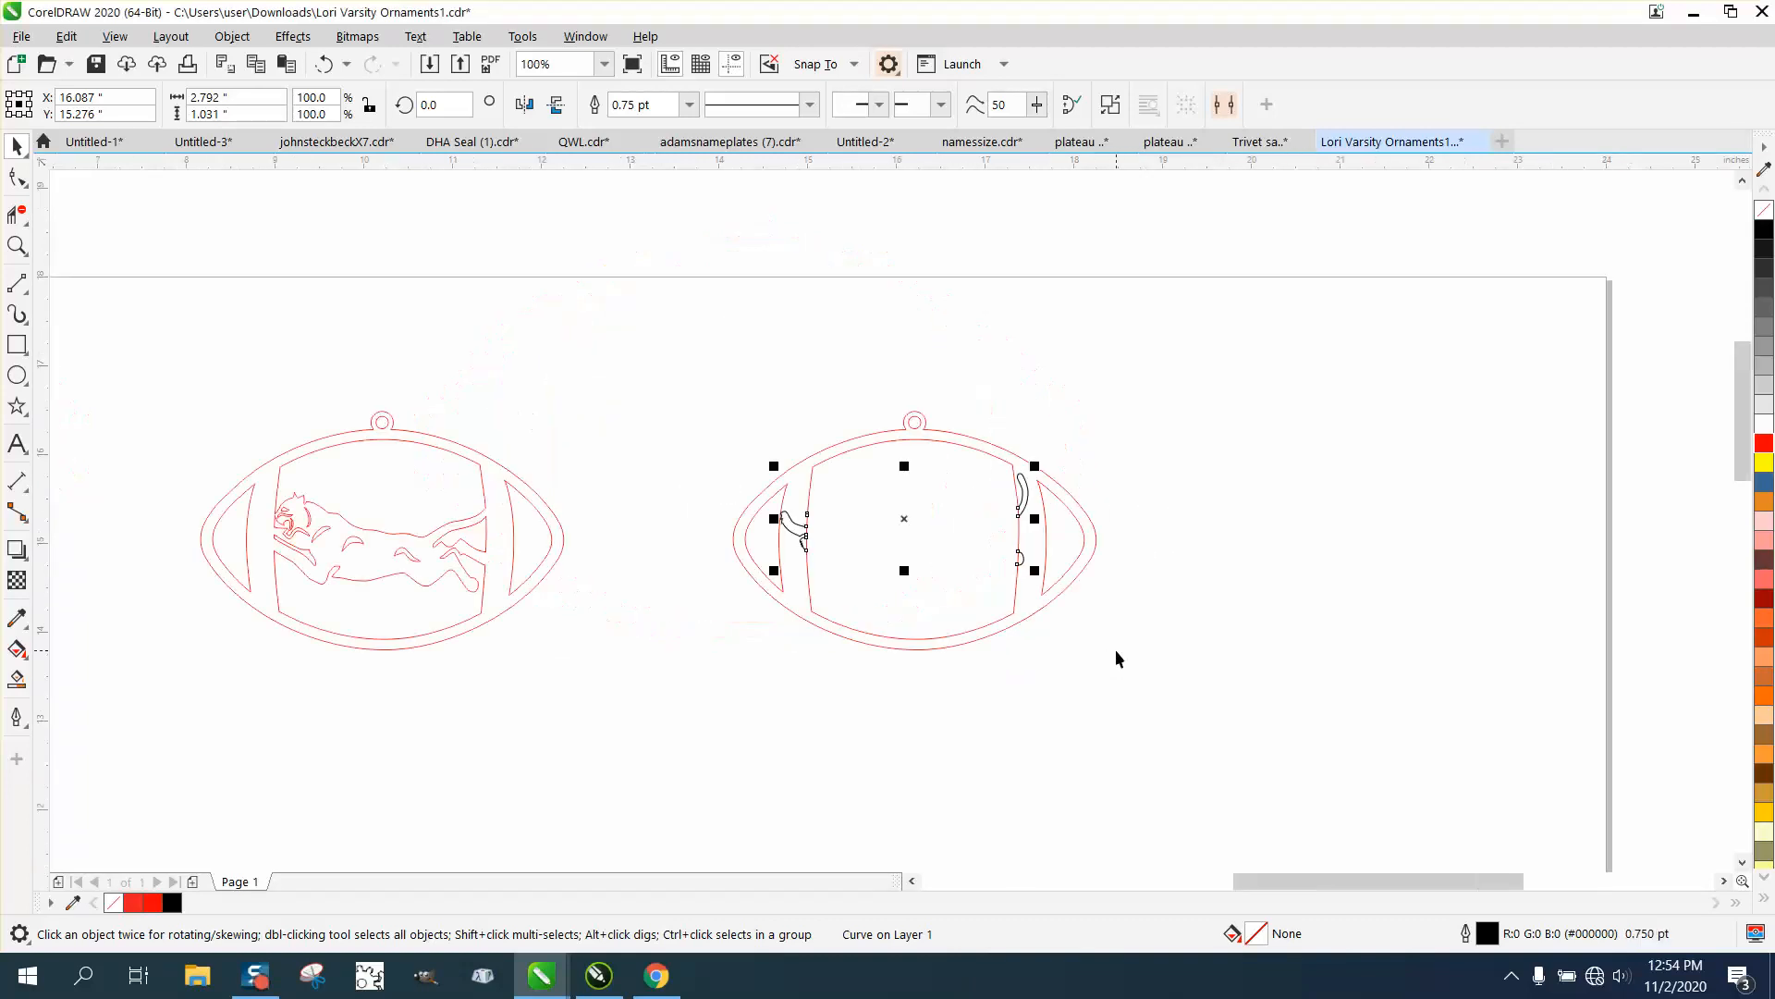
click(1166, 472)
click(1026, 502)
key(Left)
key(Left)
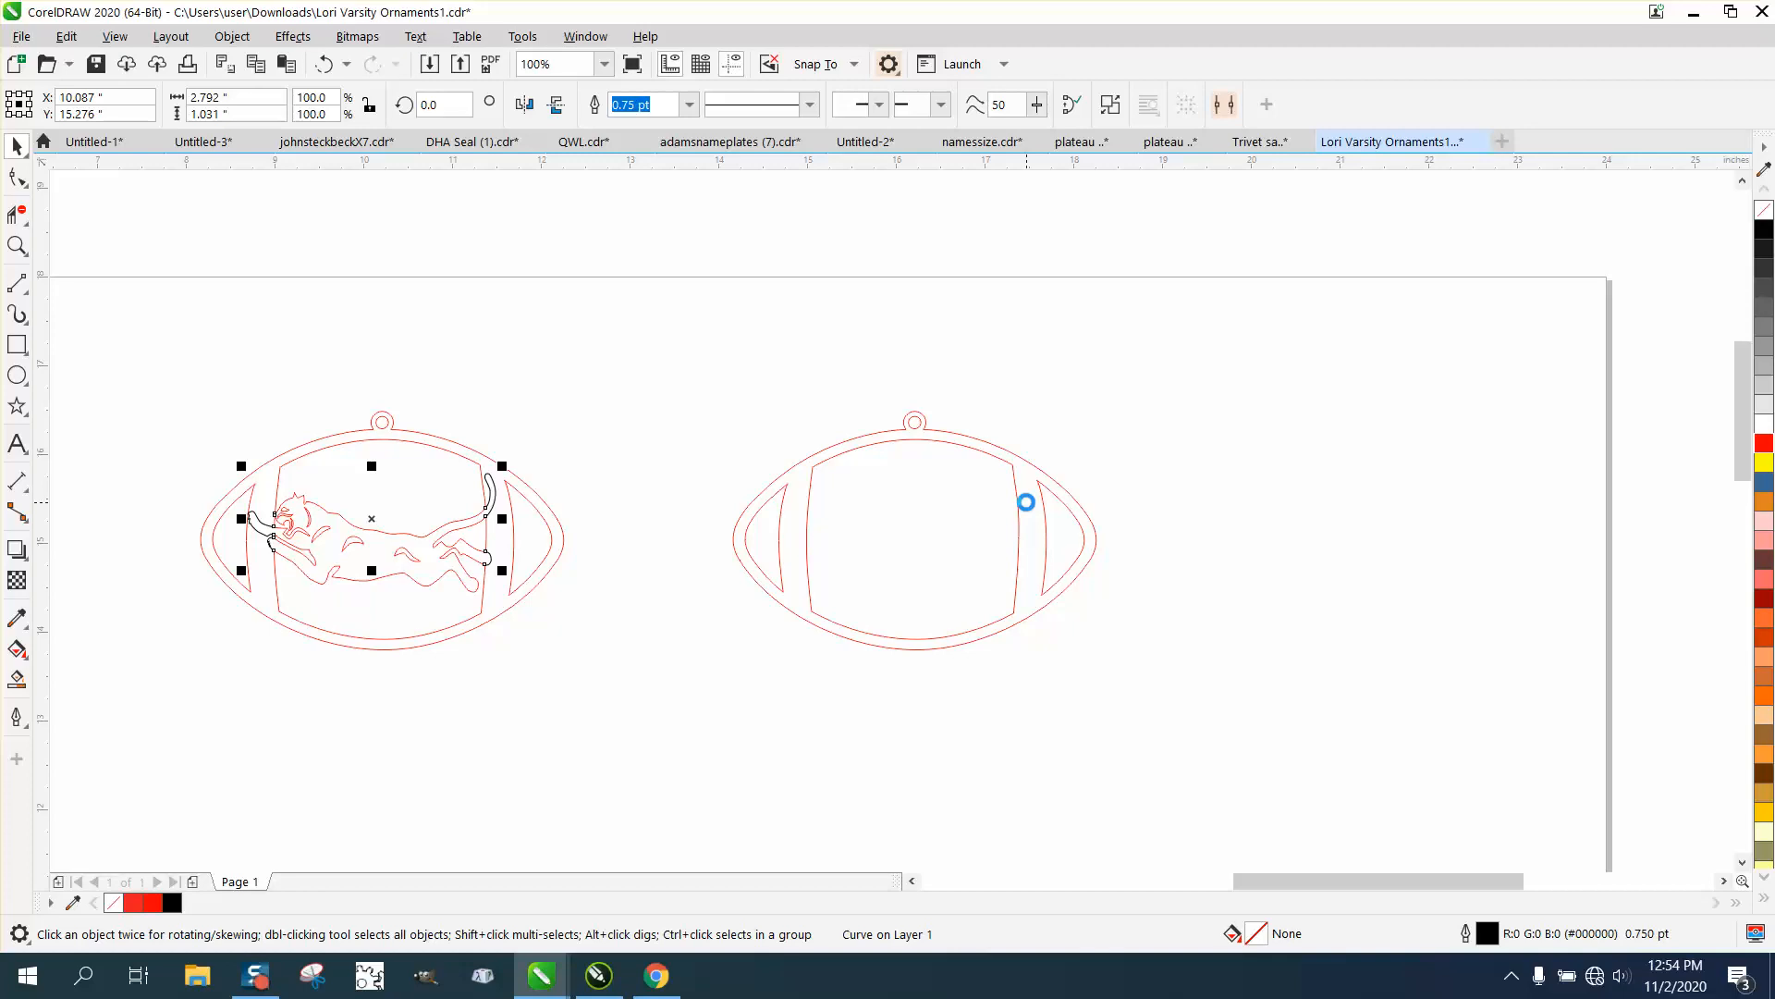
Step: Set the outline width of the black paw and tail segments on the welded ornament to 0.5 pt
click(16, 245)
drag(154, 369, 672, 680)
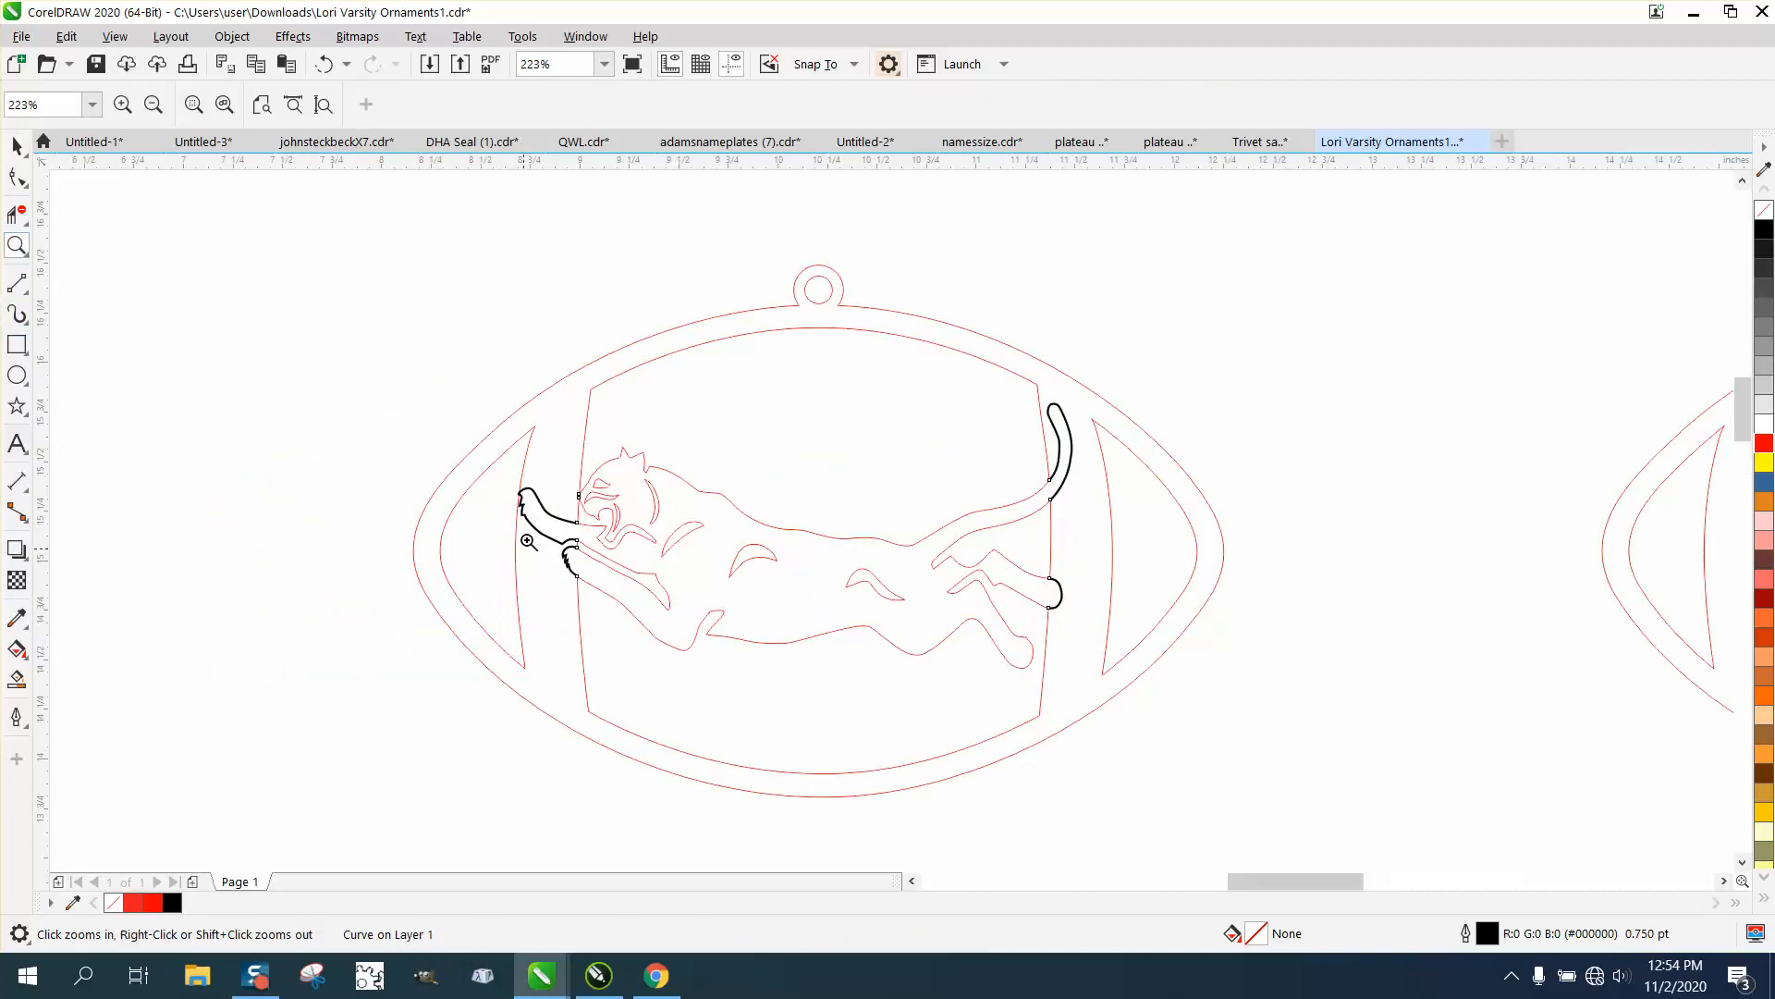
drag(497, 496, 674, 602)
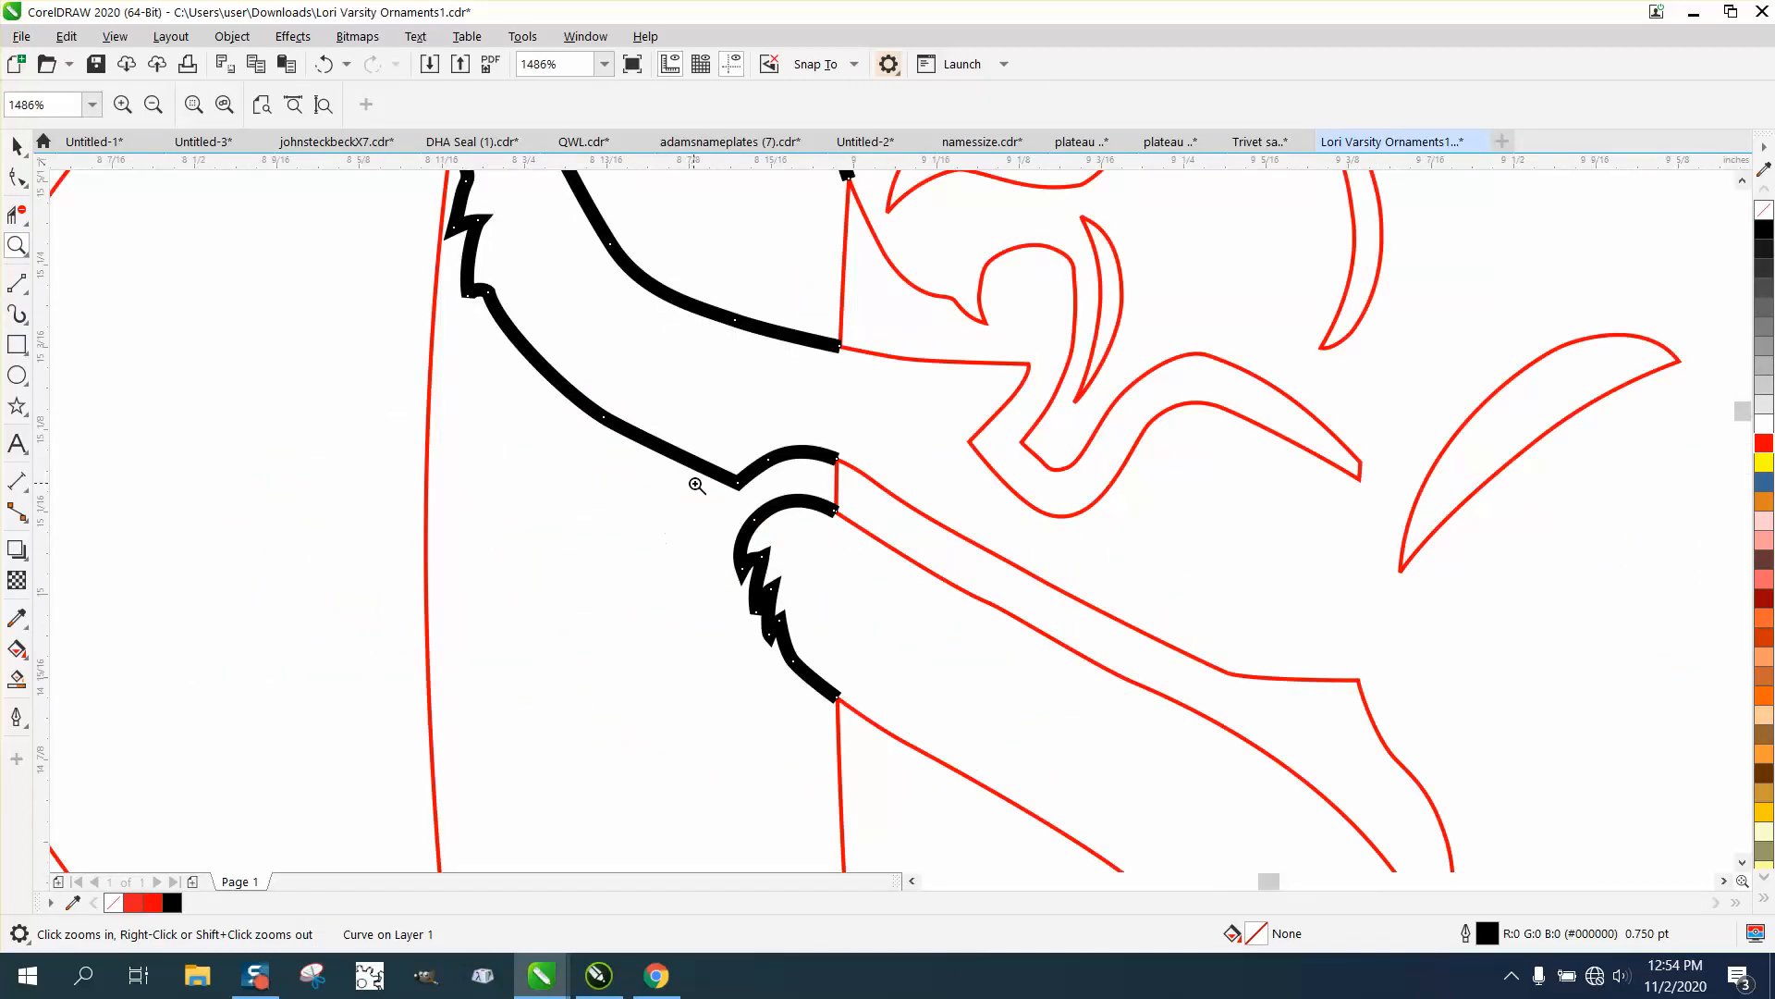
right_click(708, 528)
key(space)
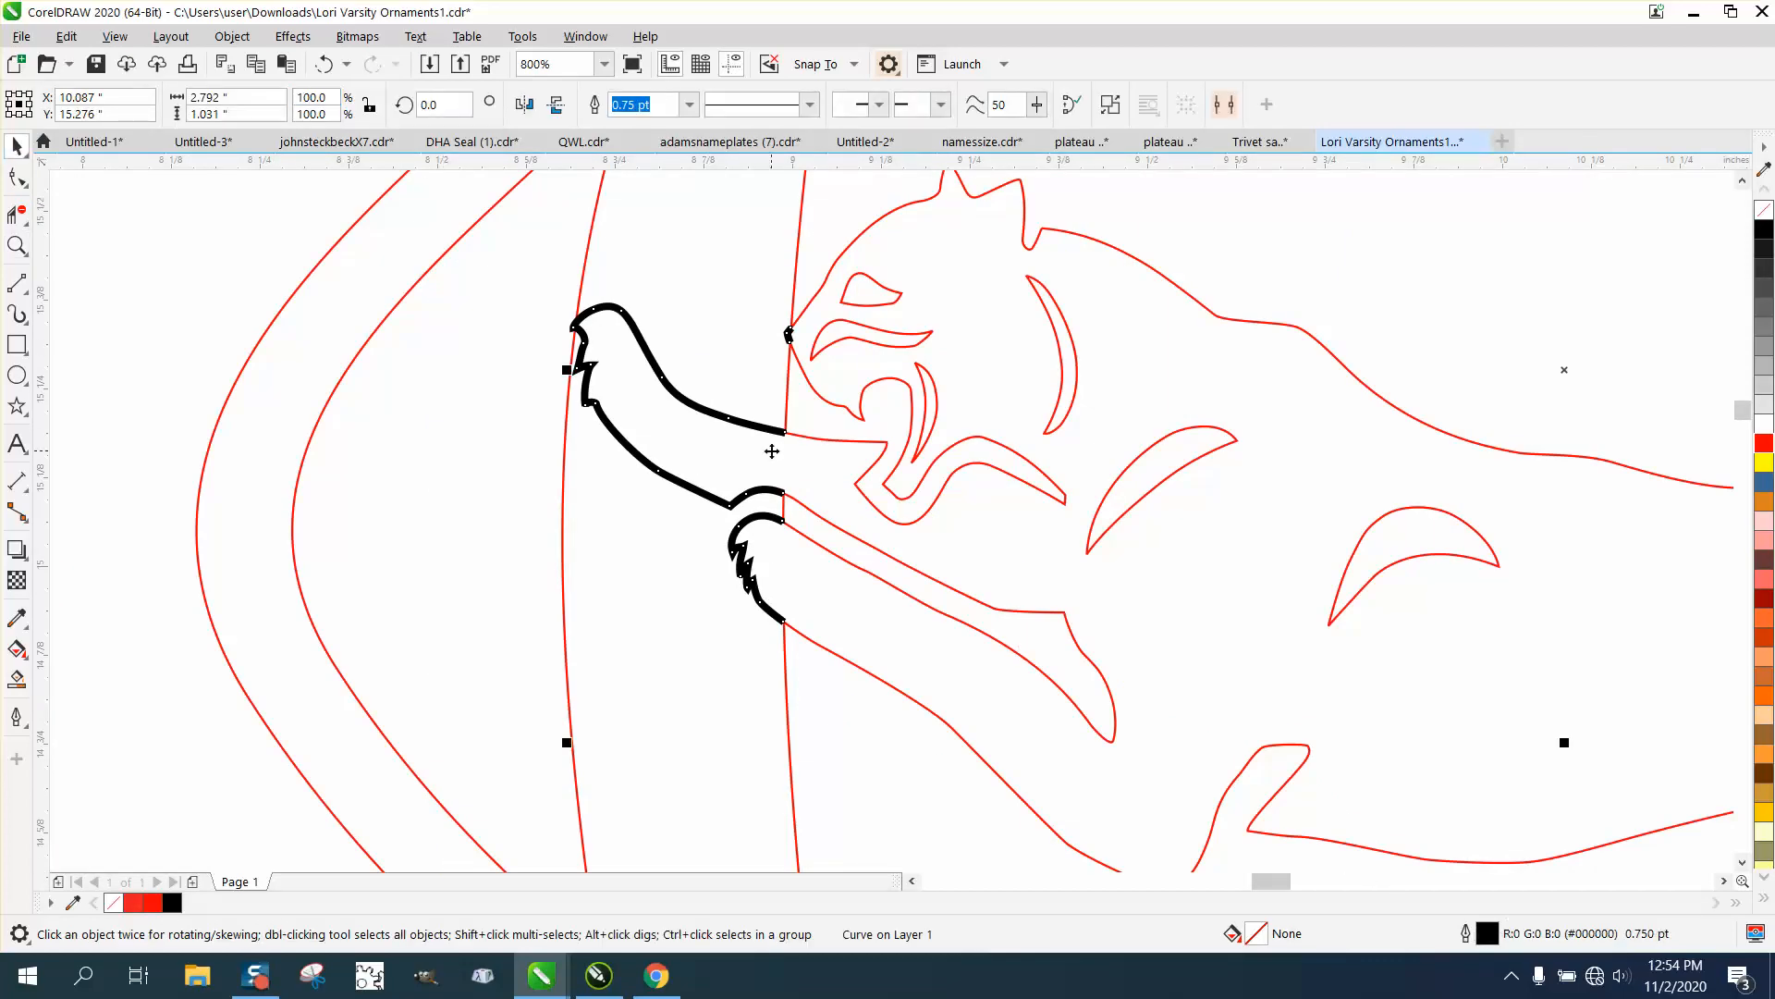
double_click(1486, 936)
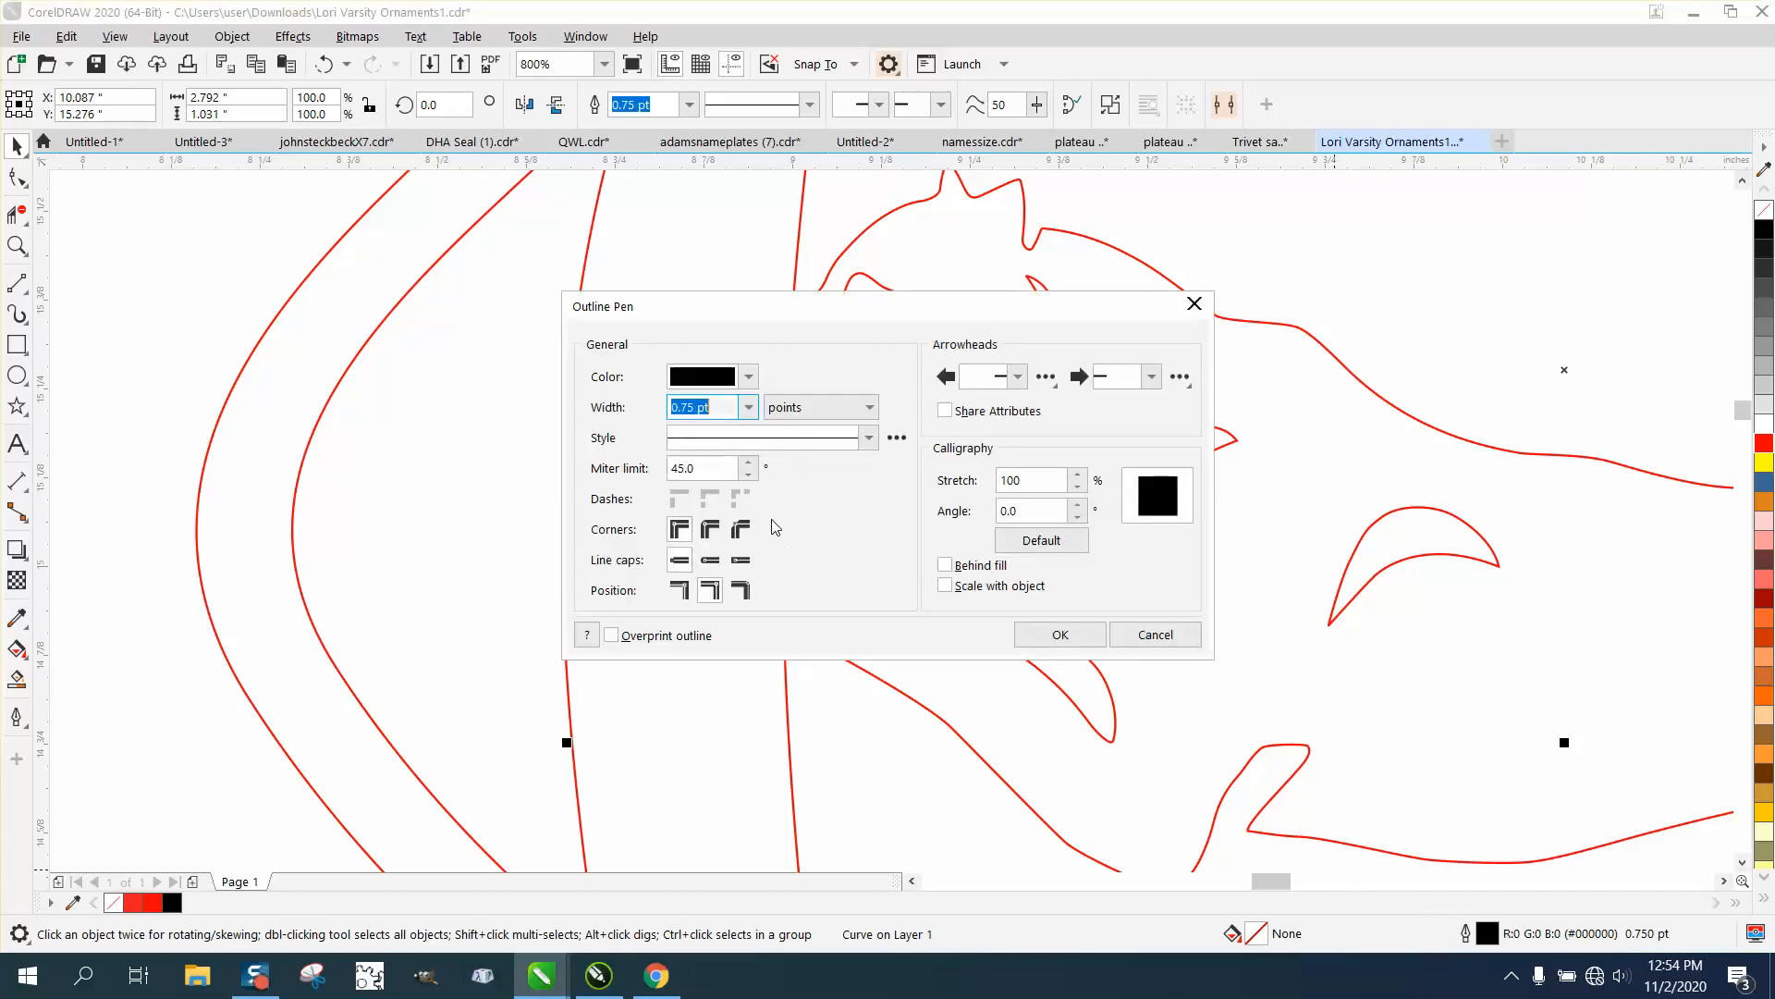
click(749, 408)
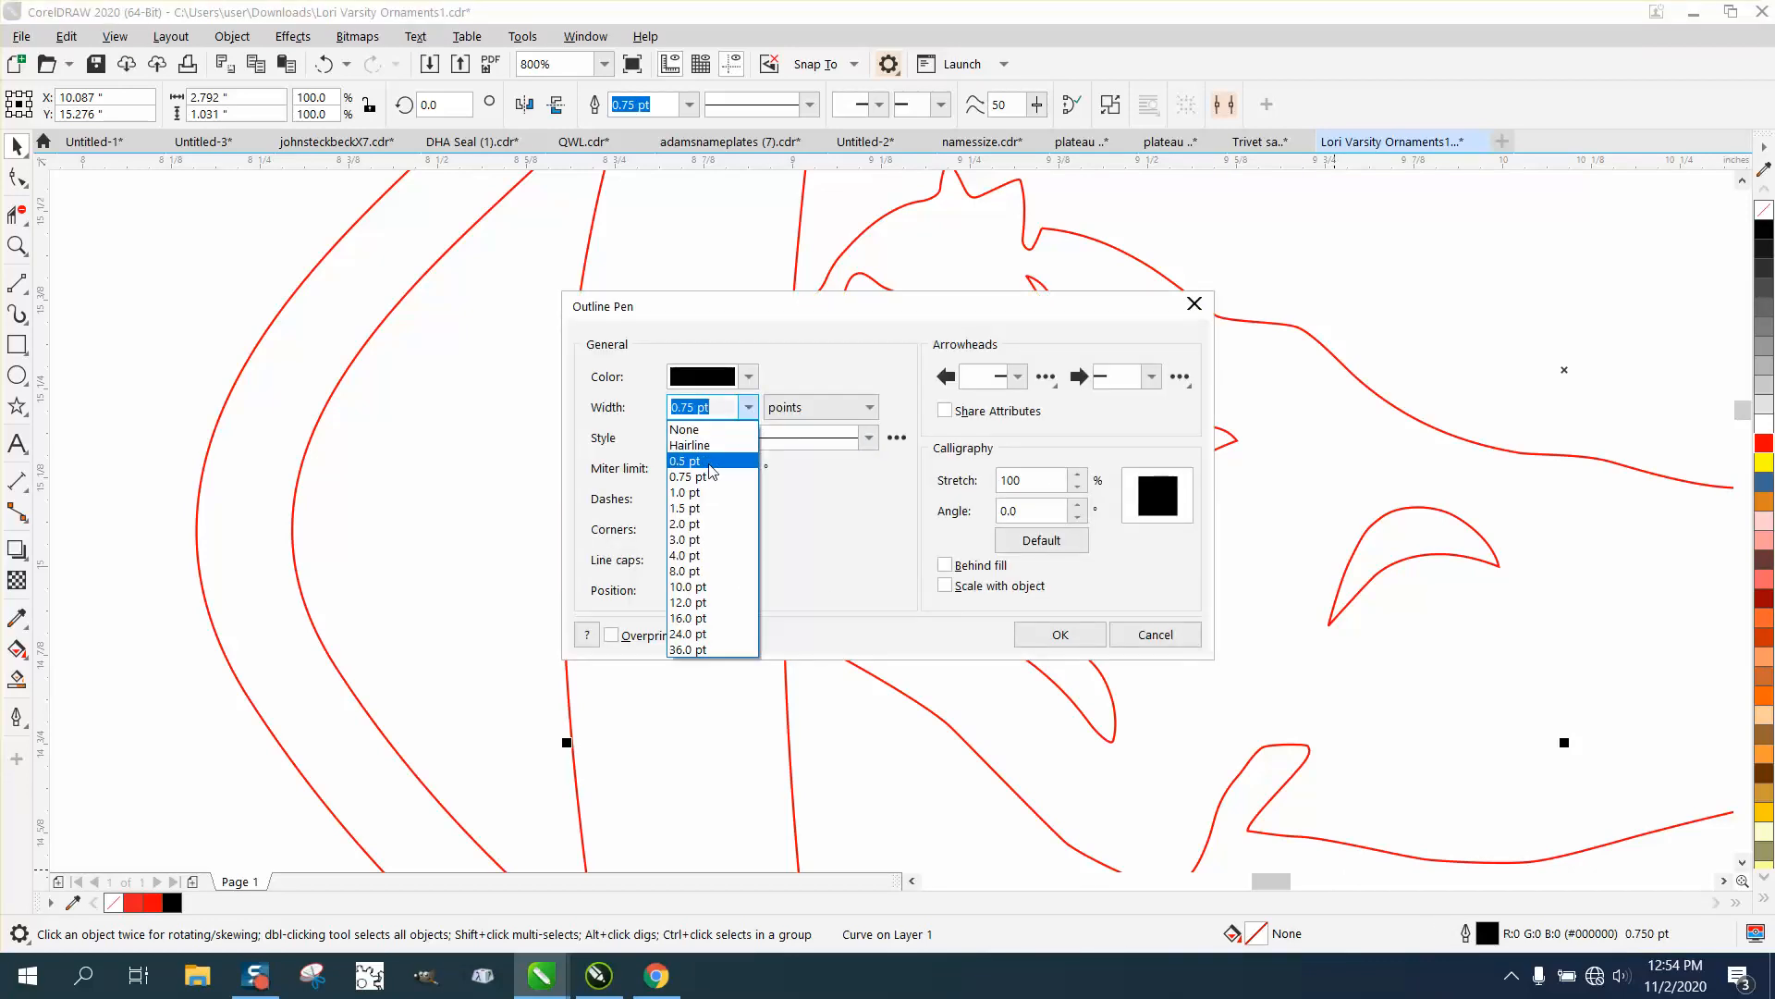
click(714, 472)
click(1051, 634)
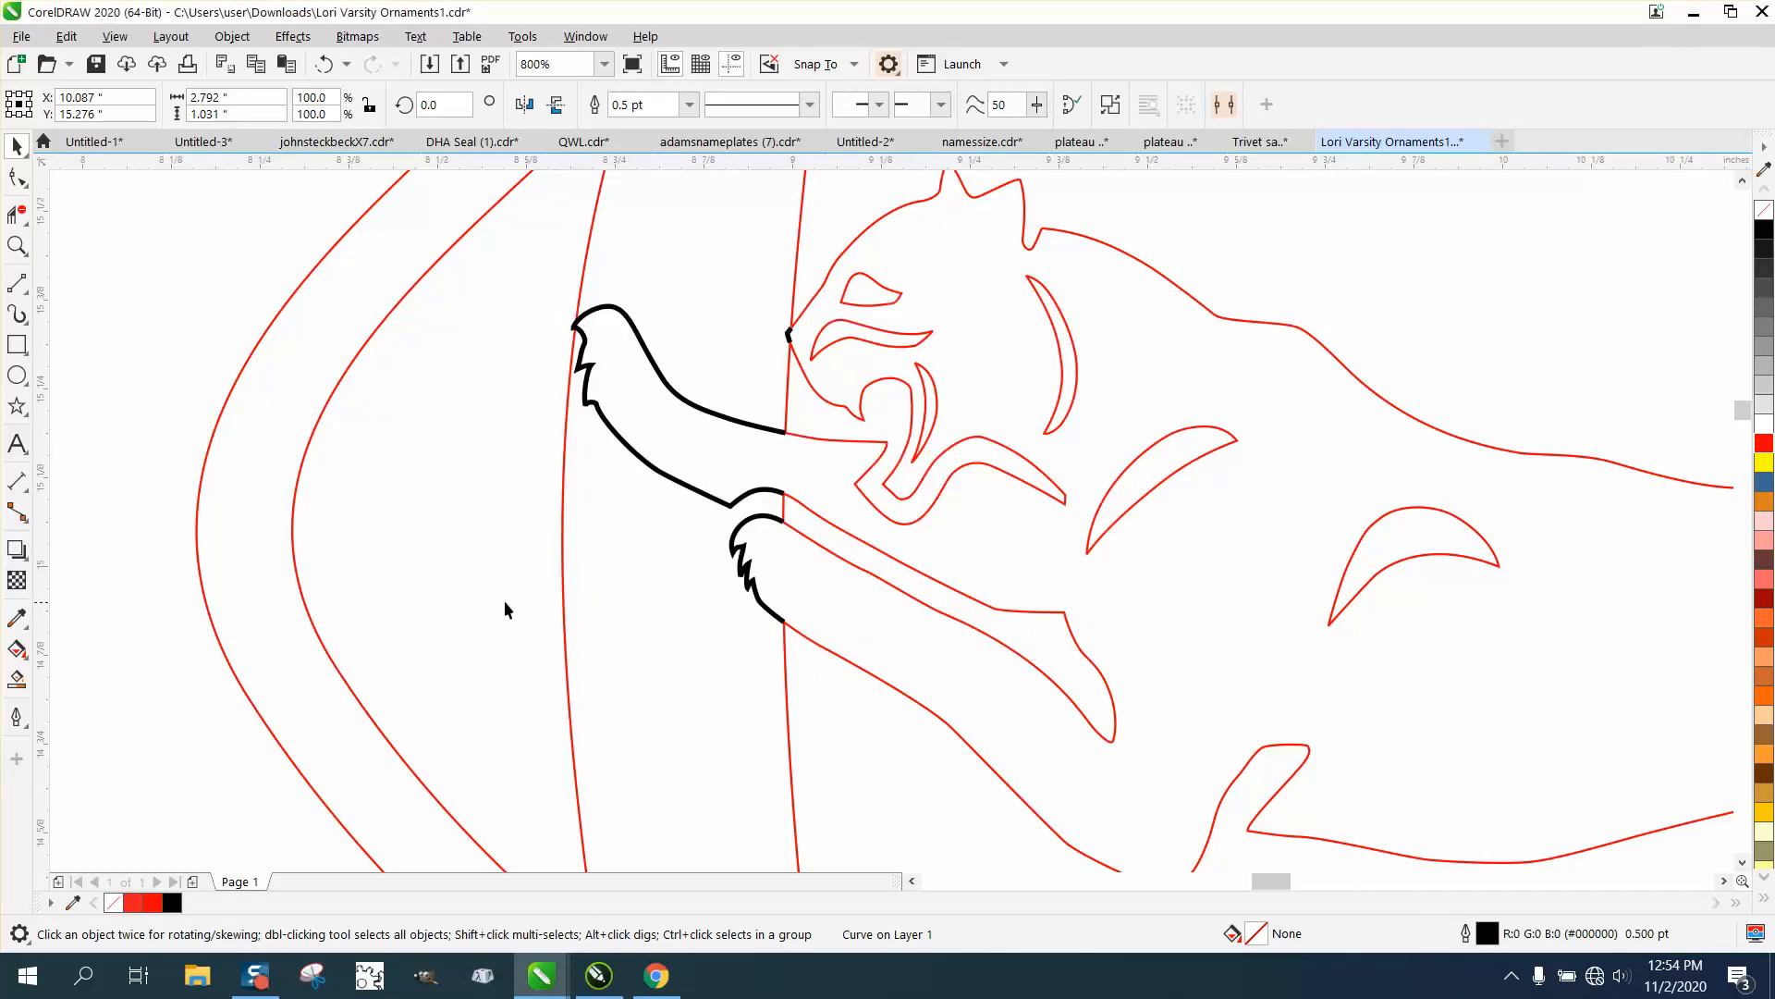
Step: Try filling the whole panther with black and no outline using Smart Fill, and undo the fill
scroll(505, 608, down, 4)
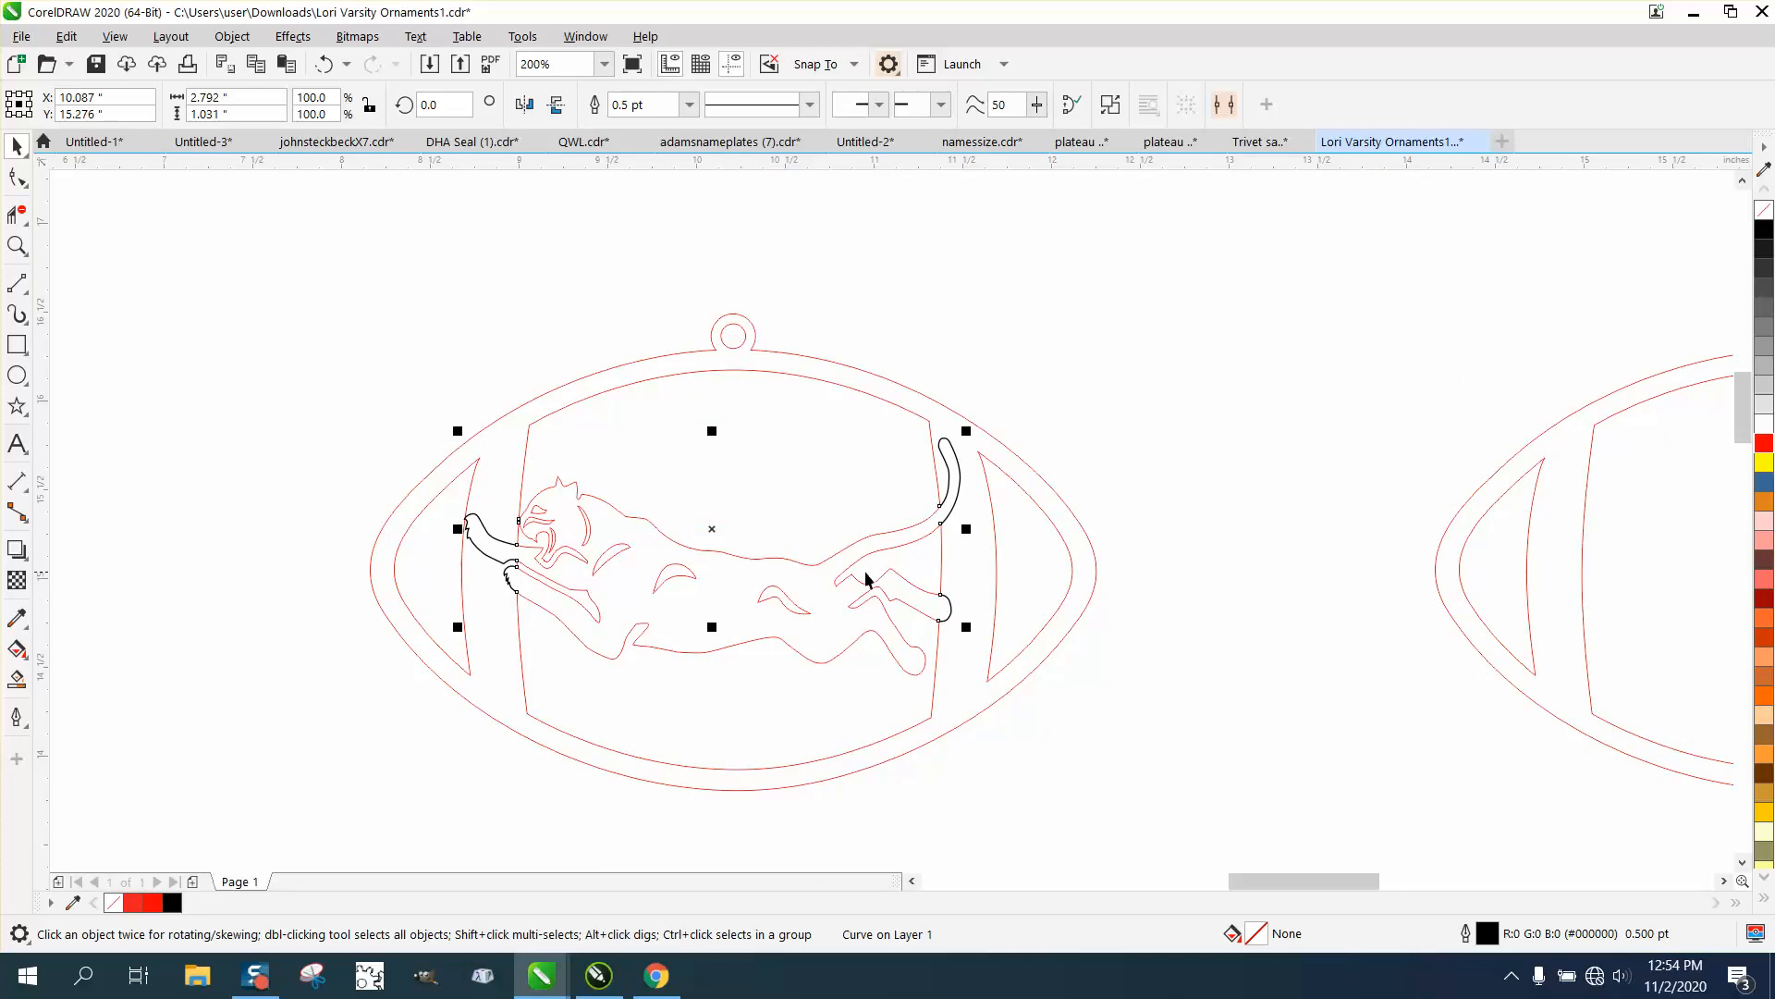
click(17, 678)
click(653, 603)
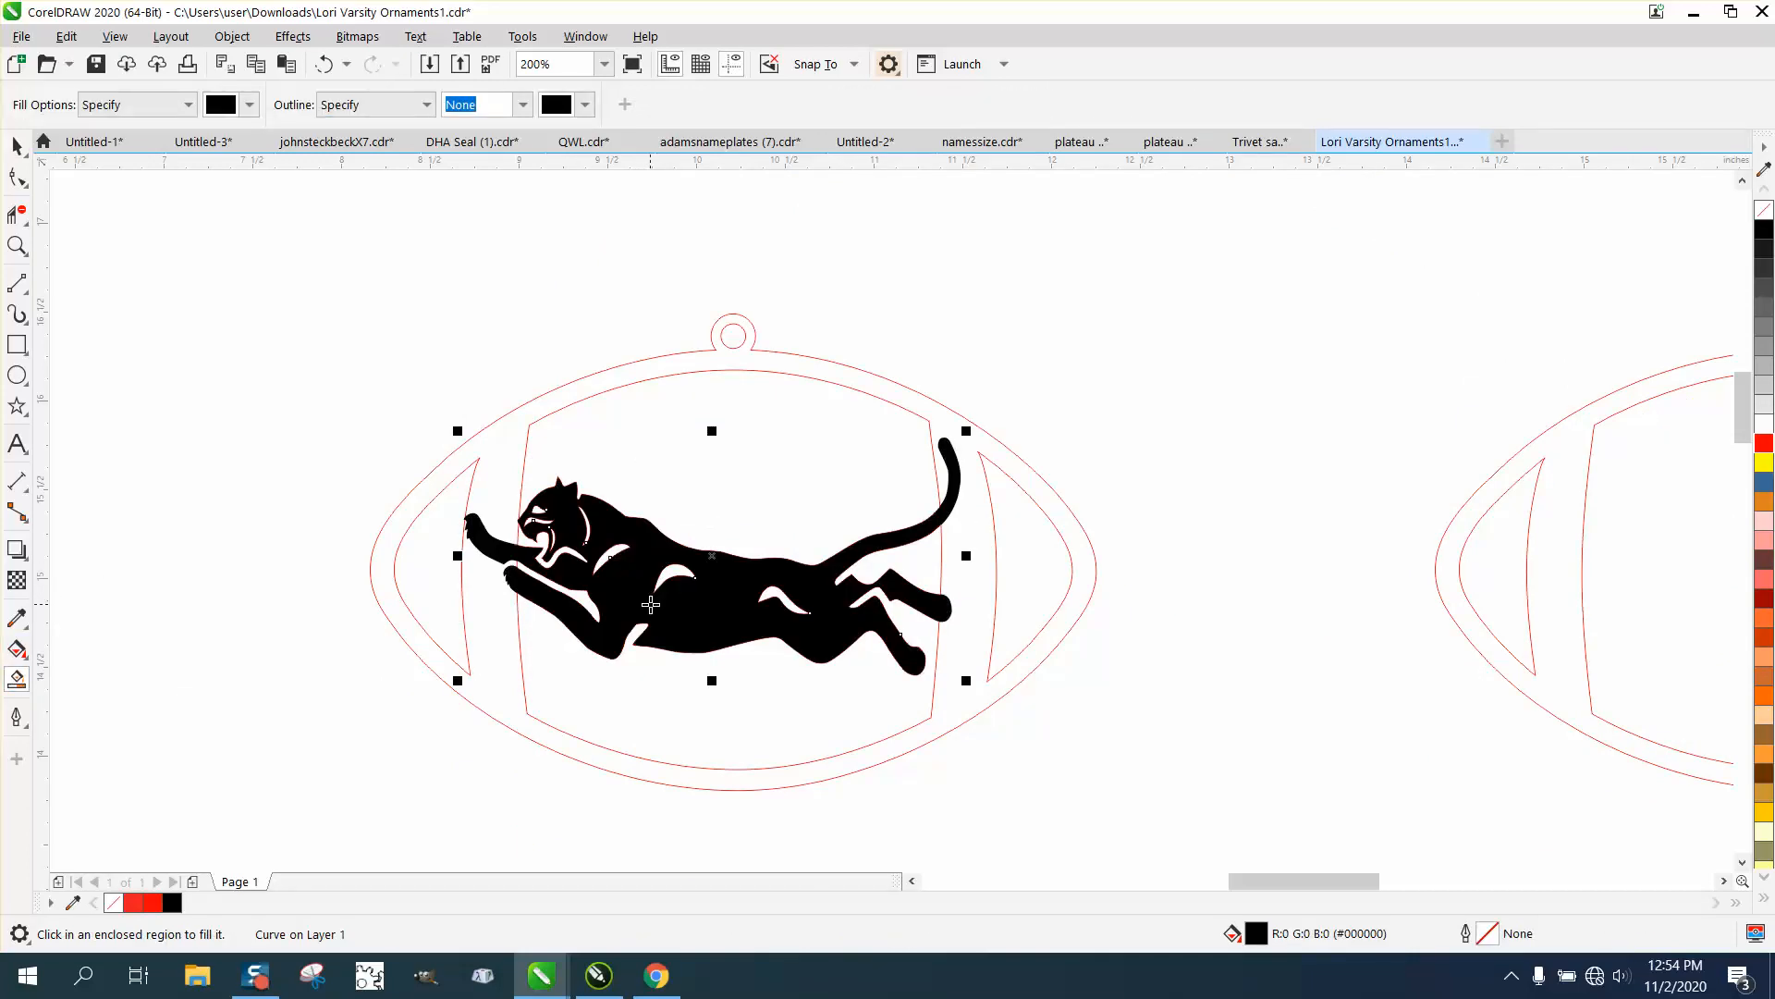
click(324, 63)
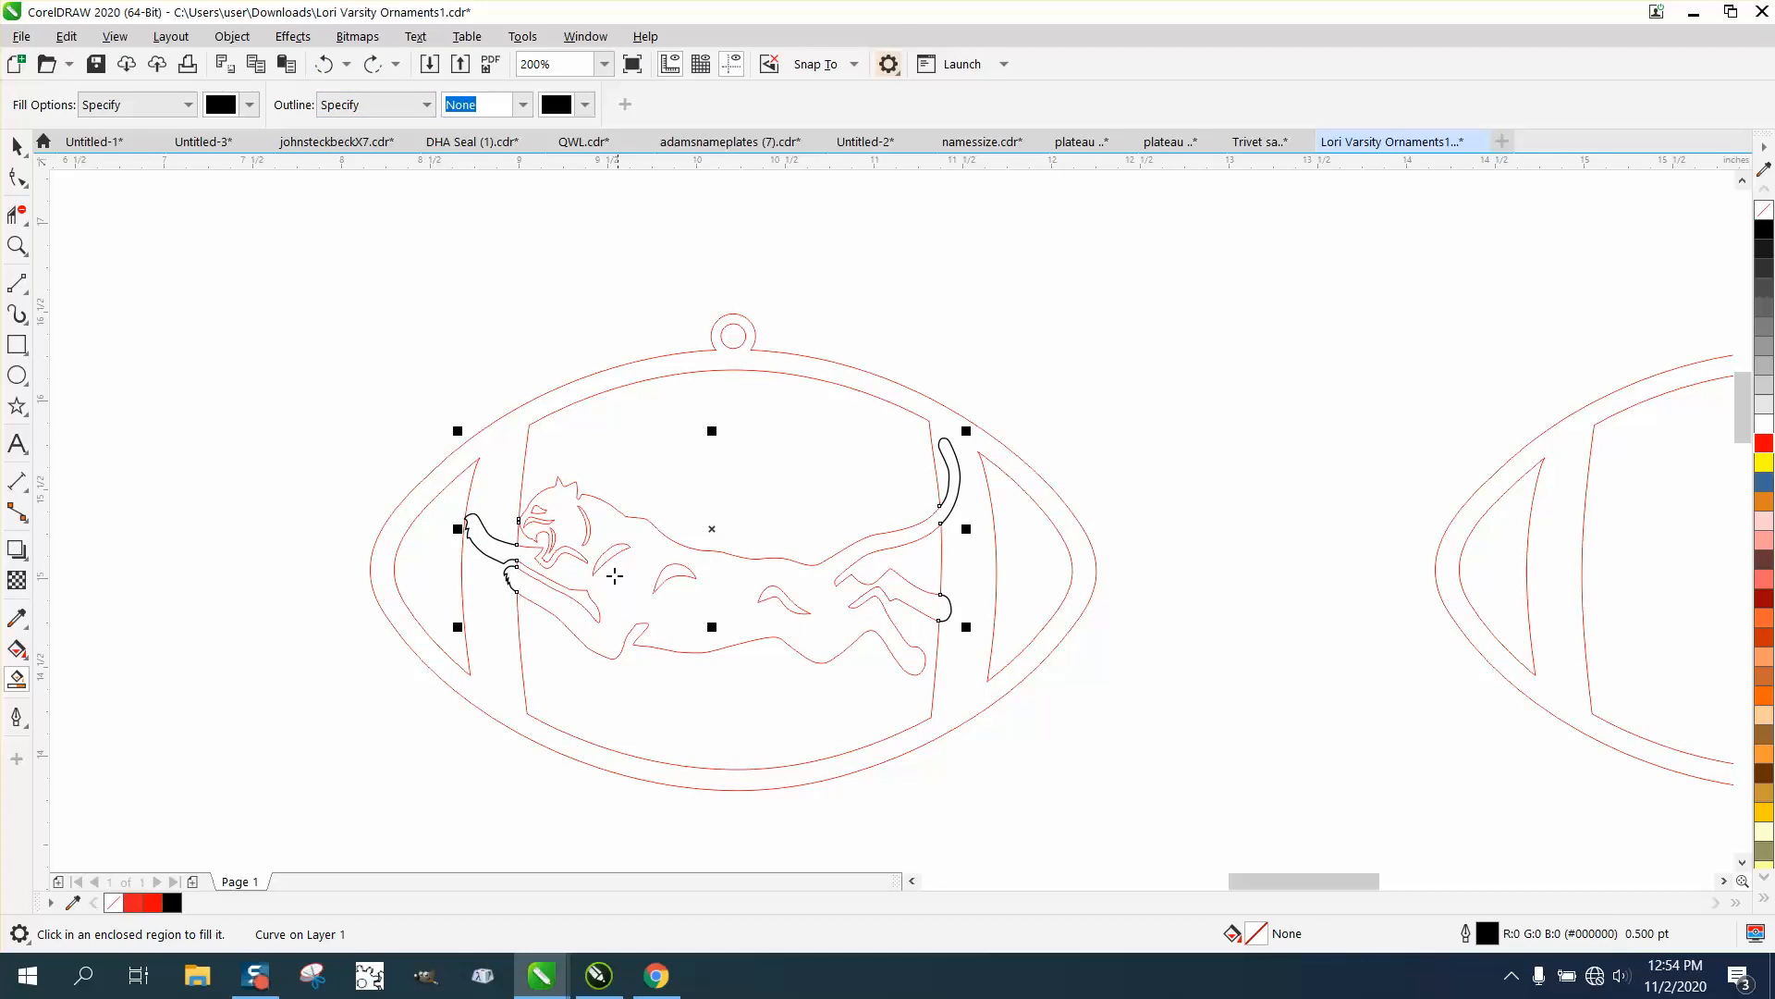
Step: Try shifting the black segments slightly down and left, away from the panther's body, and undo the move
click(17, 245)
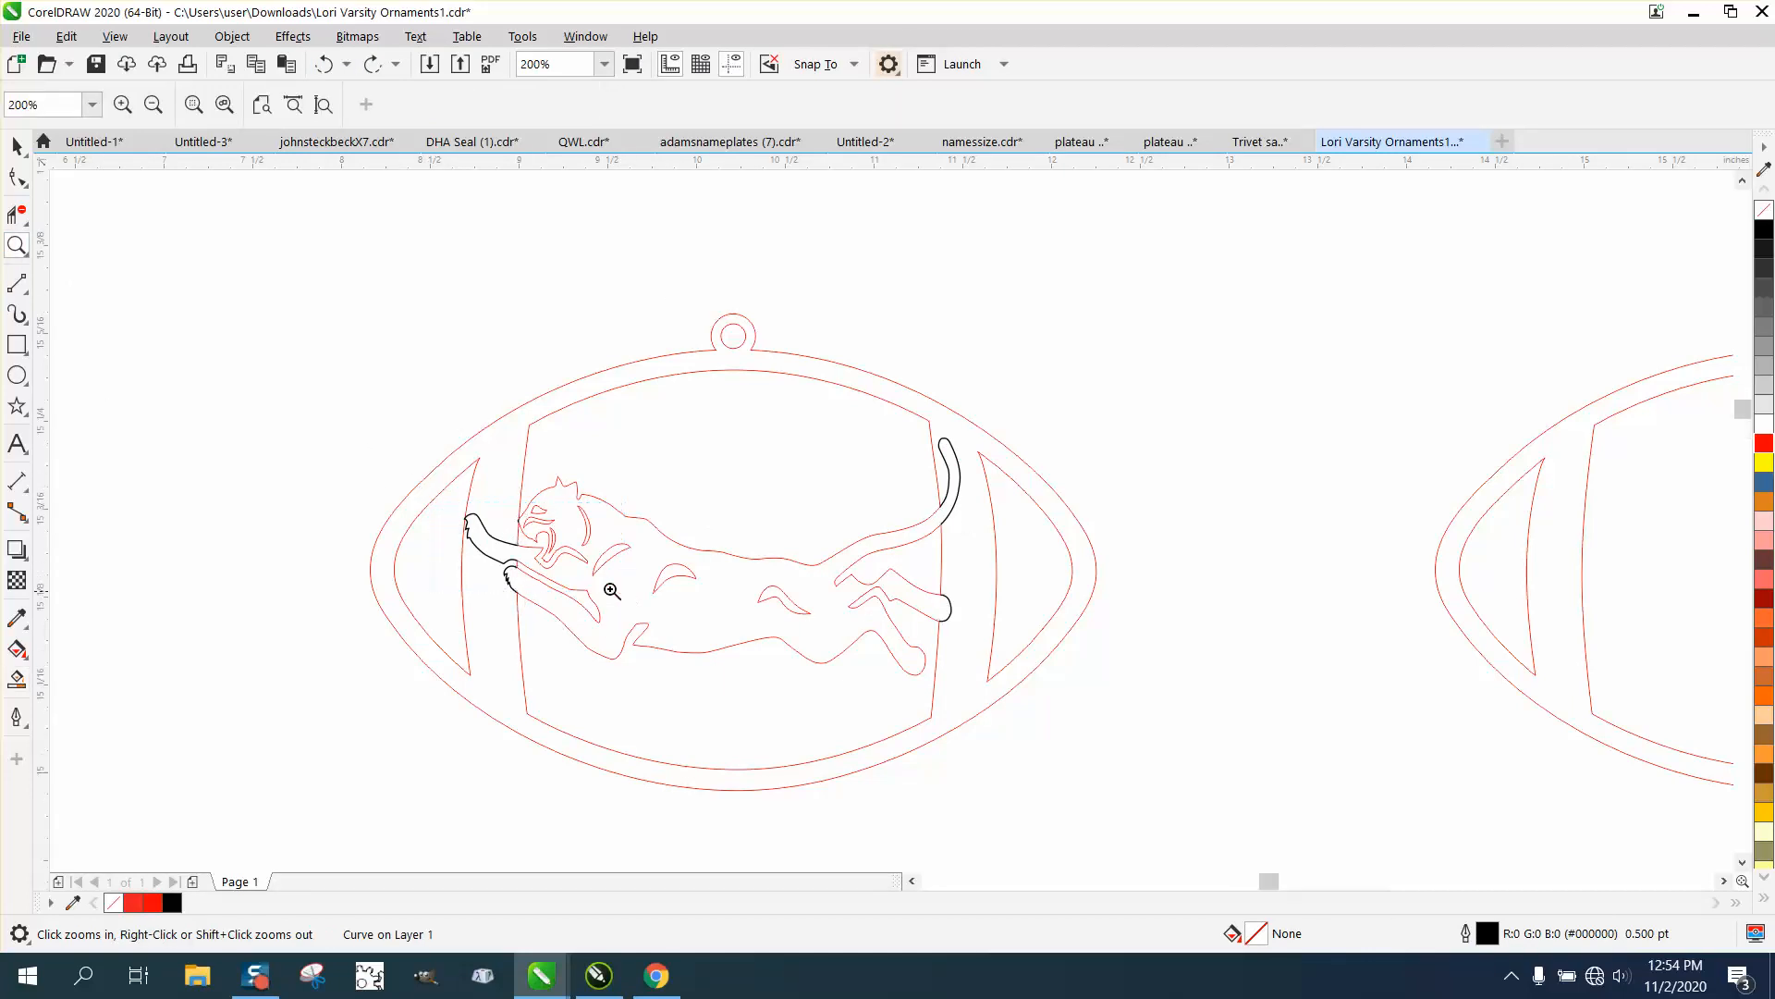
drag(610, 590, 618, 591)
click(17, 146)
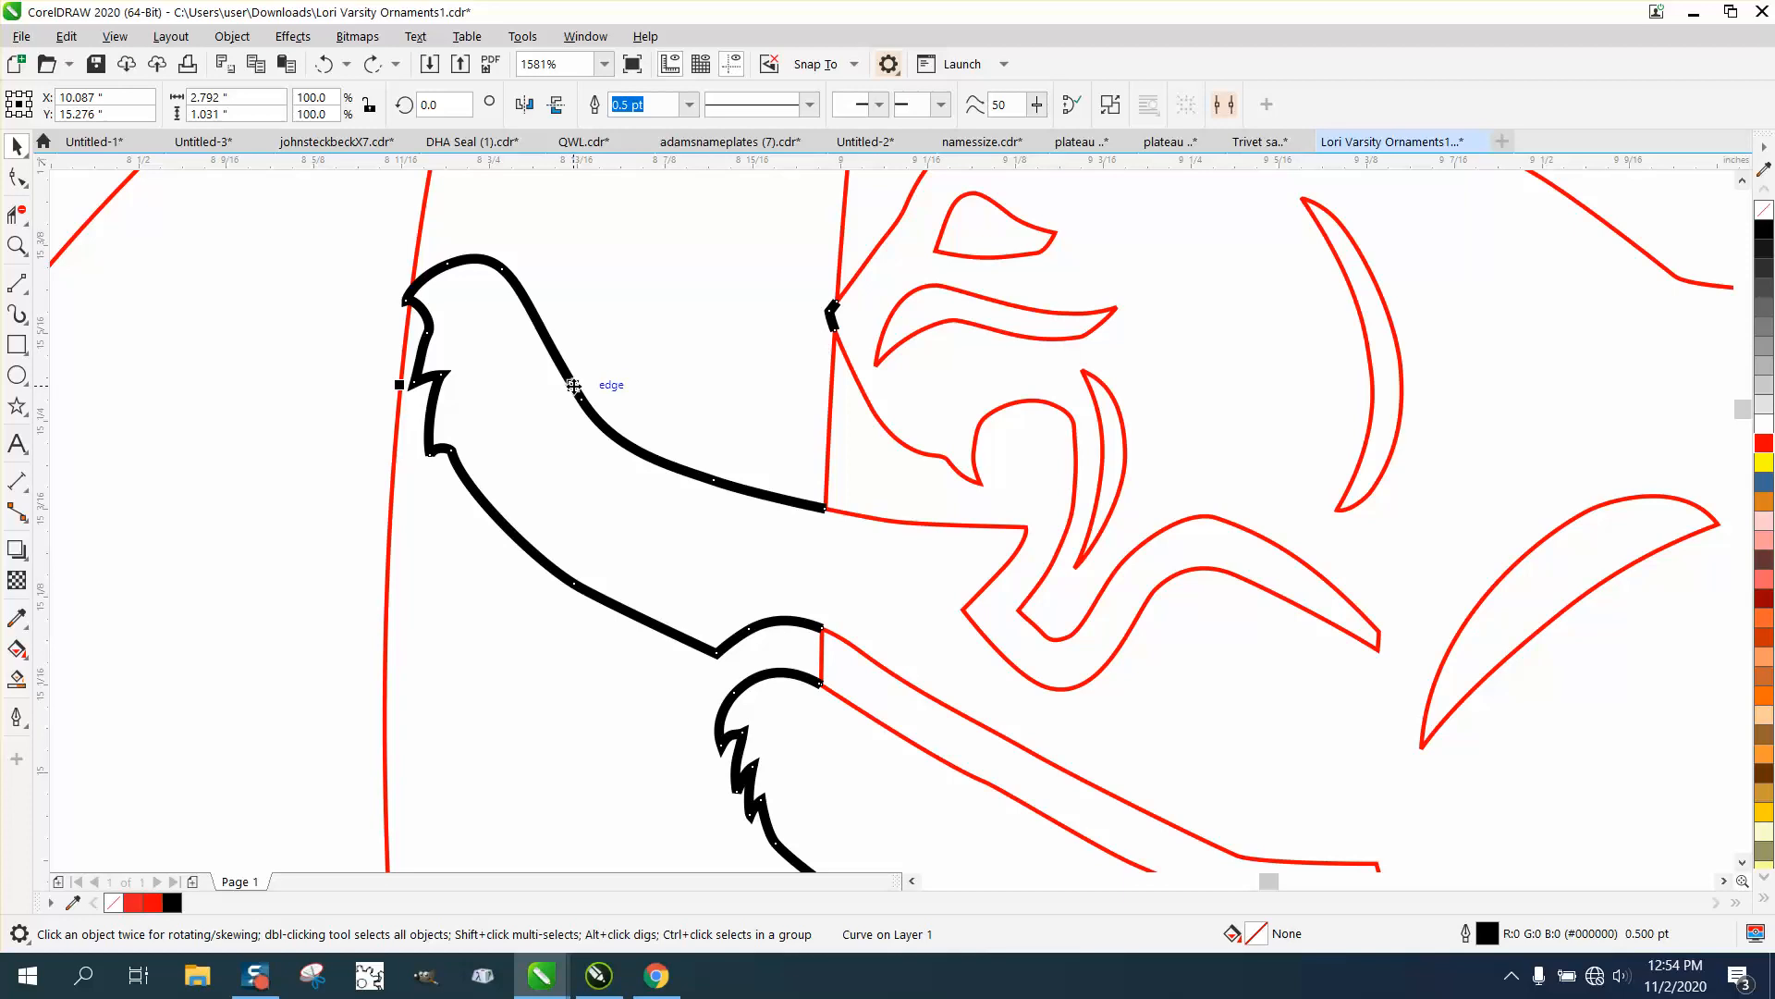
drag(573, 385, 522, 474)
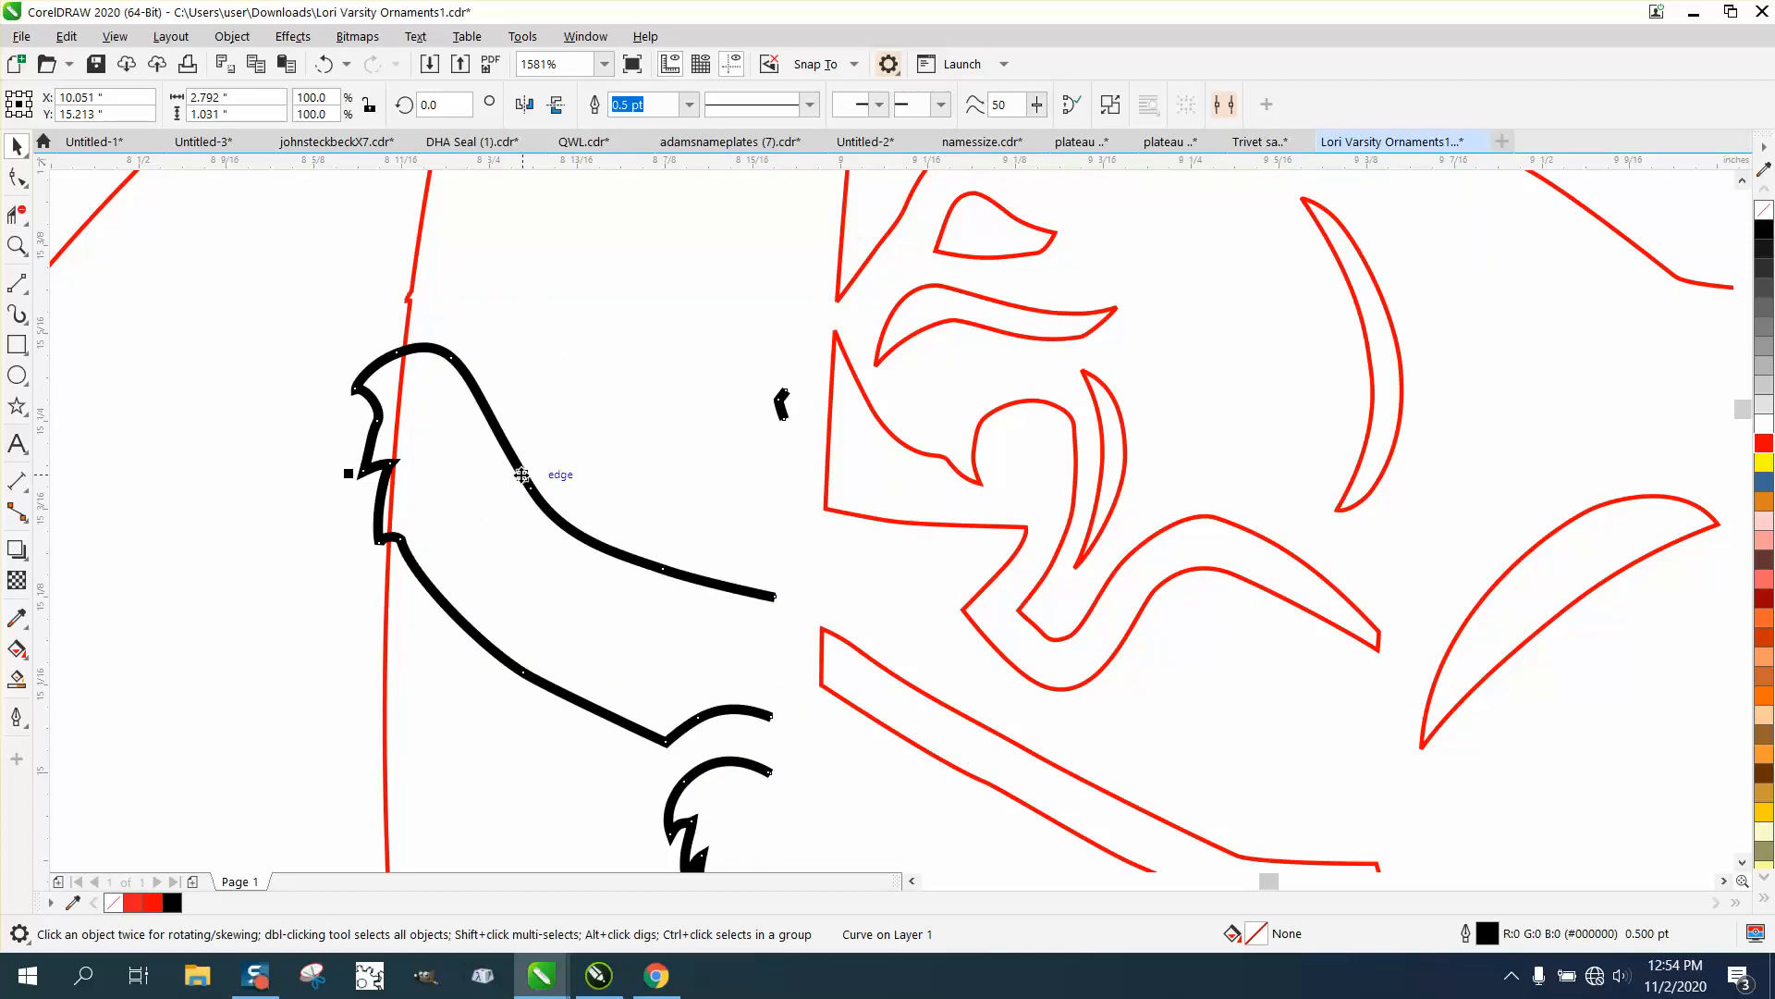
click(326, 65)
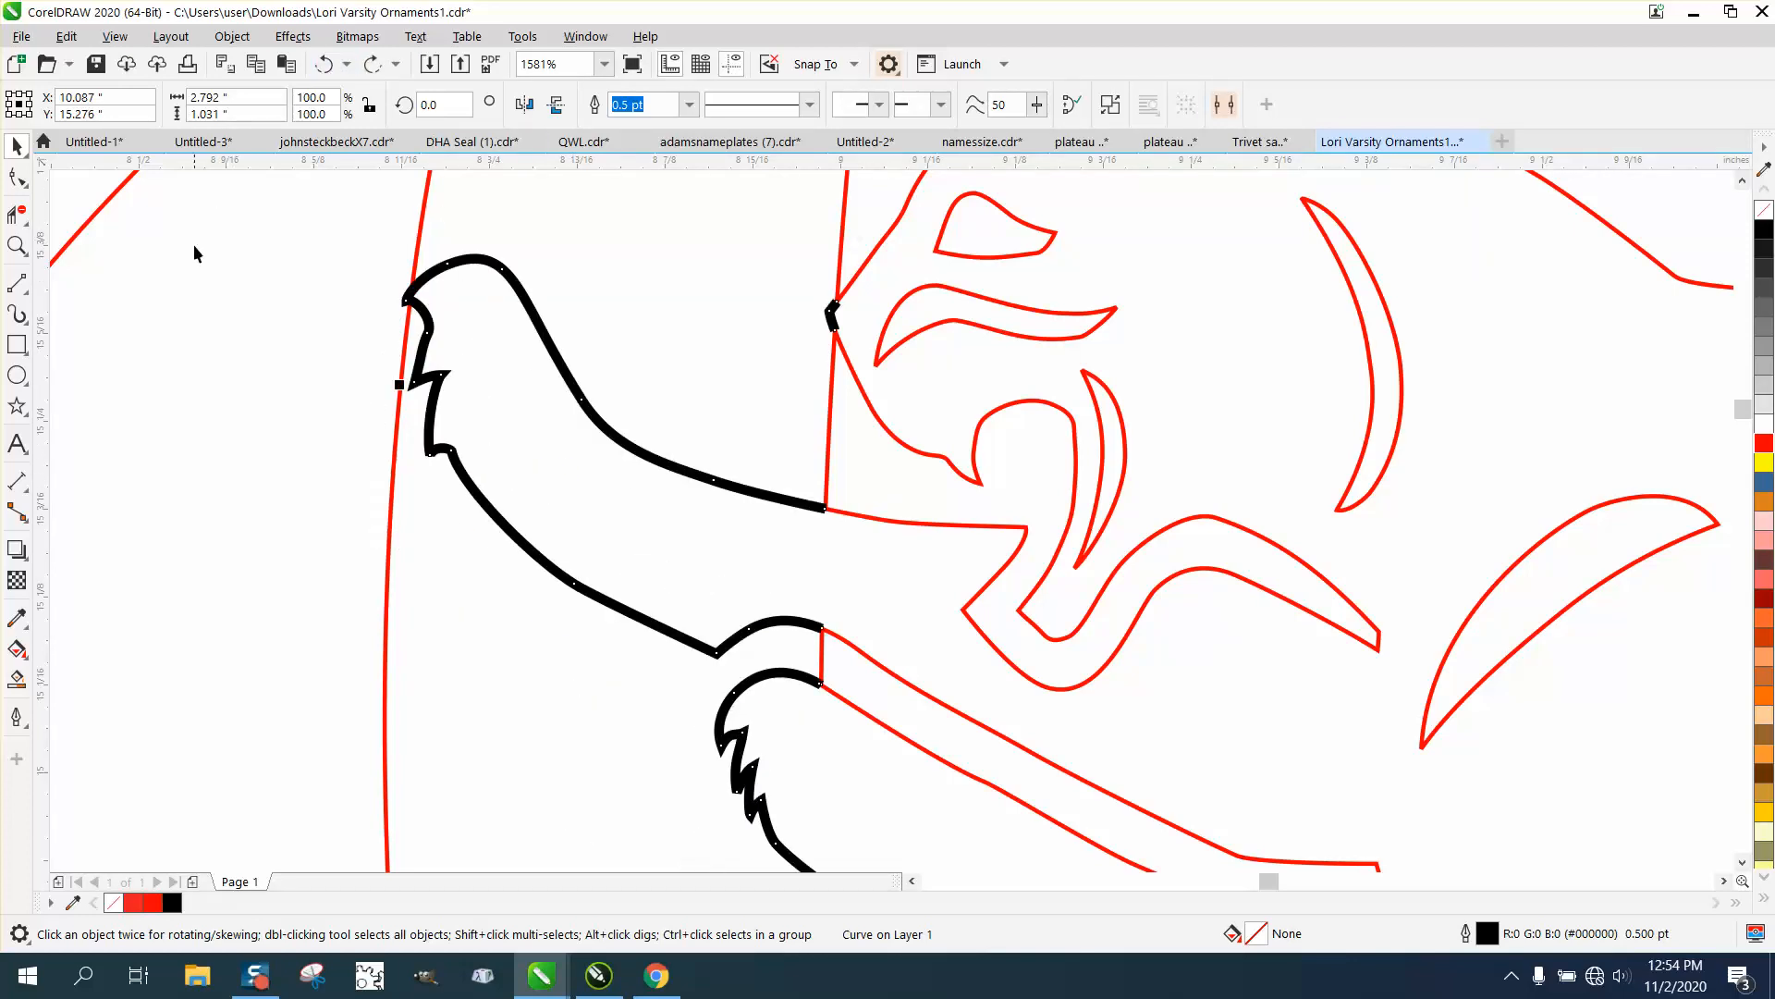
scroll(194, 250, down, 5)
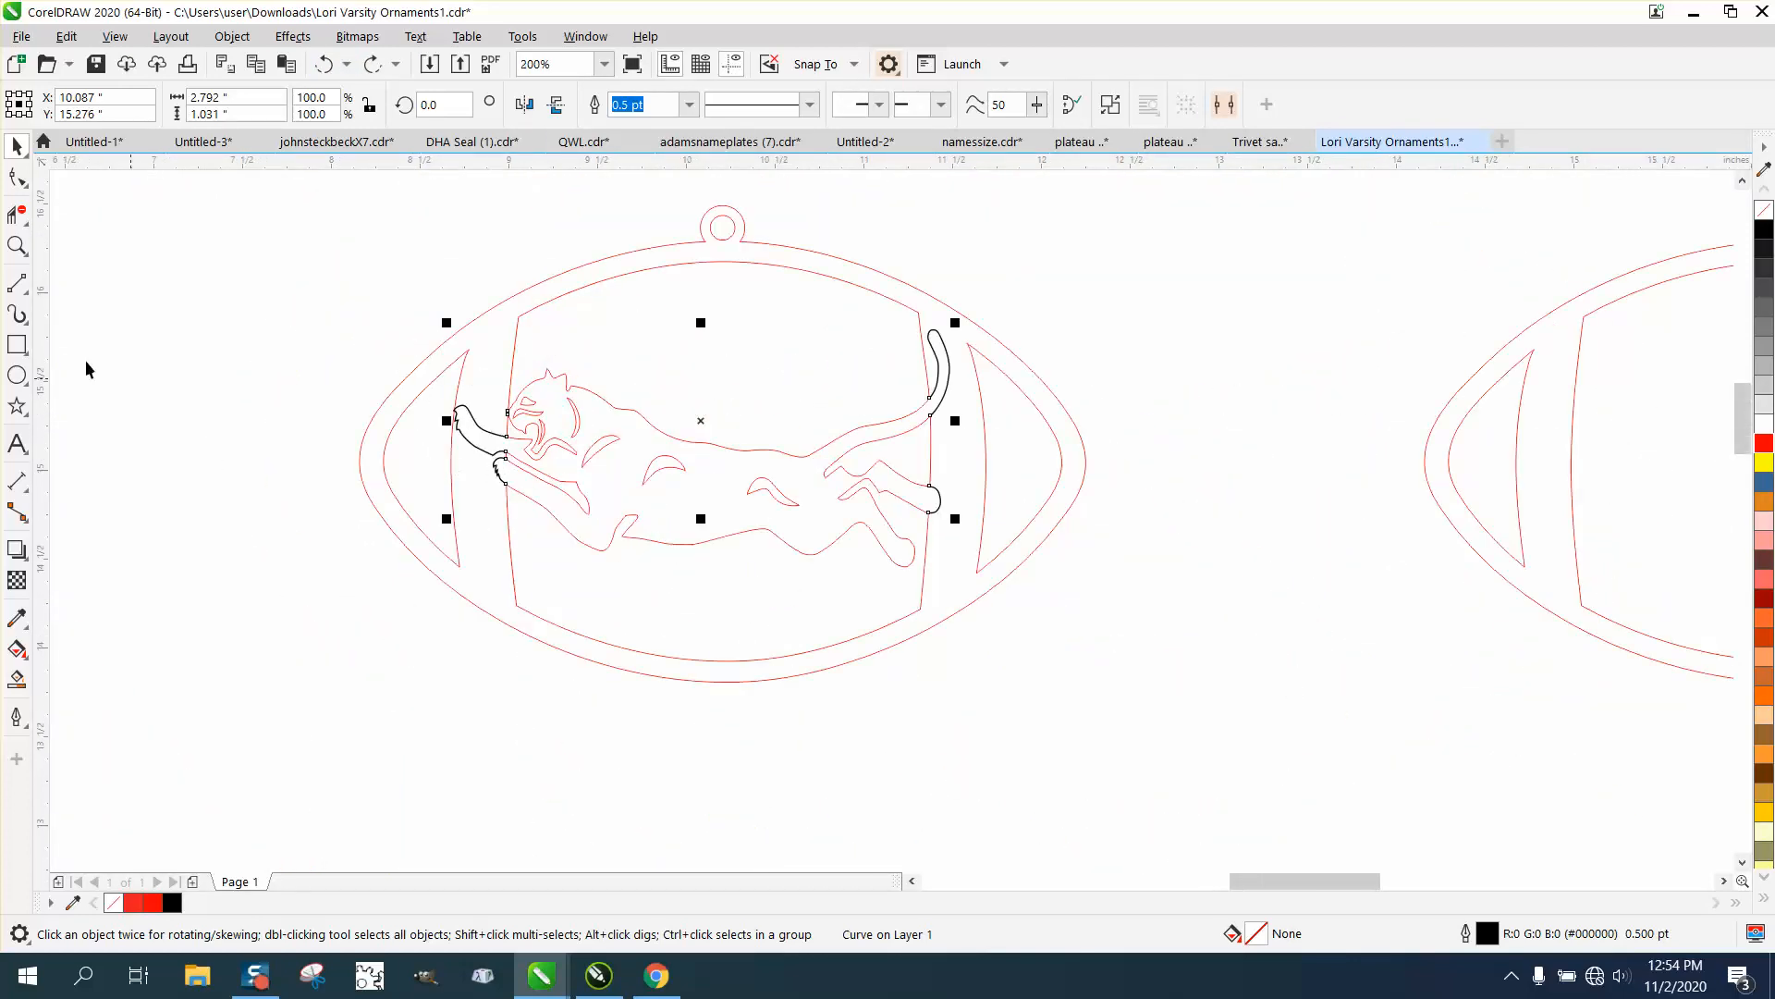
click(17, 245)
drag(345, 225, 1229, 669)
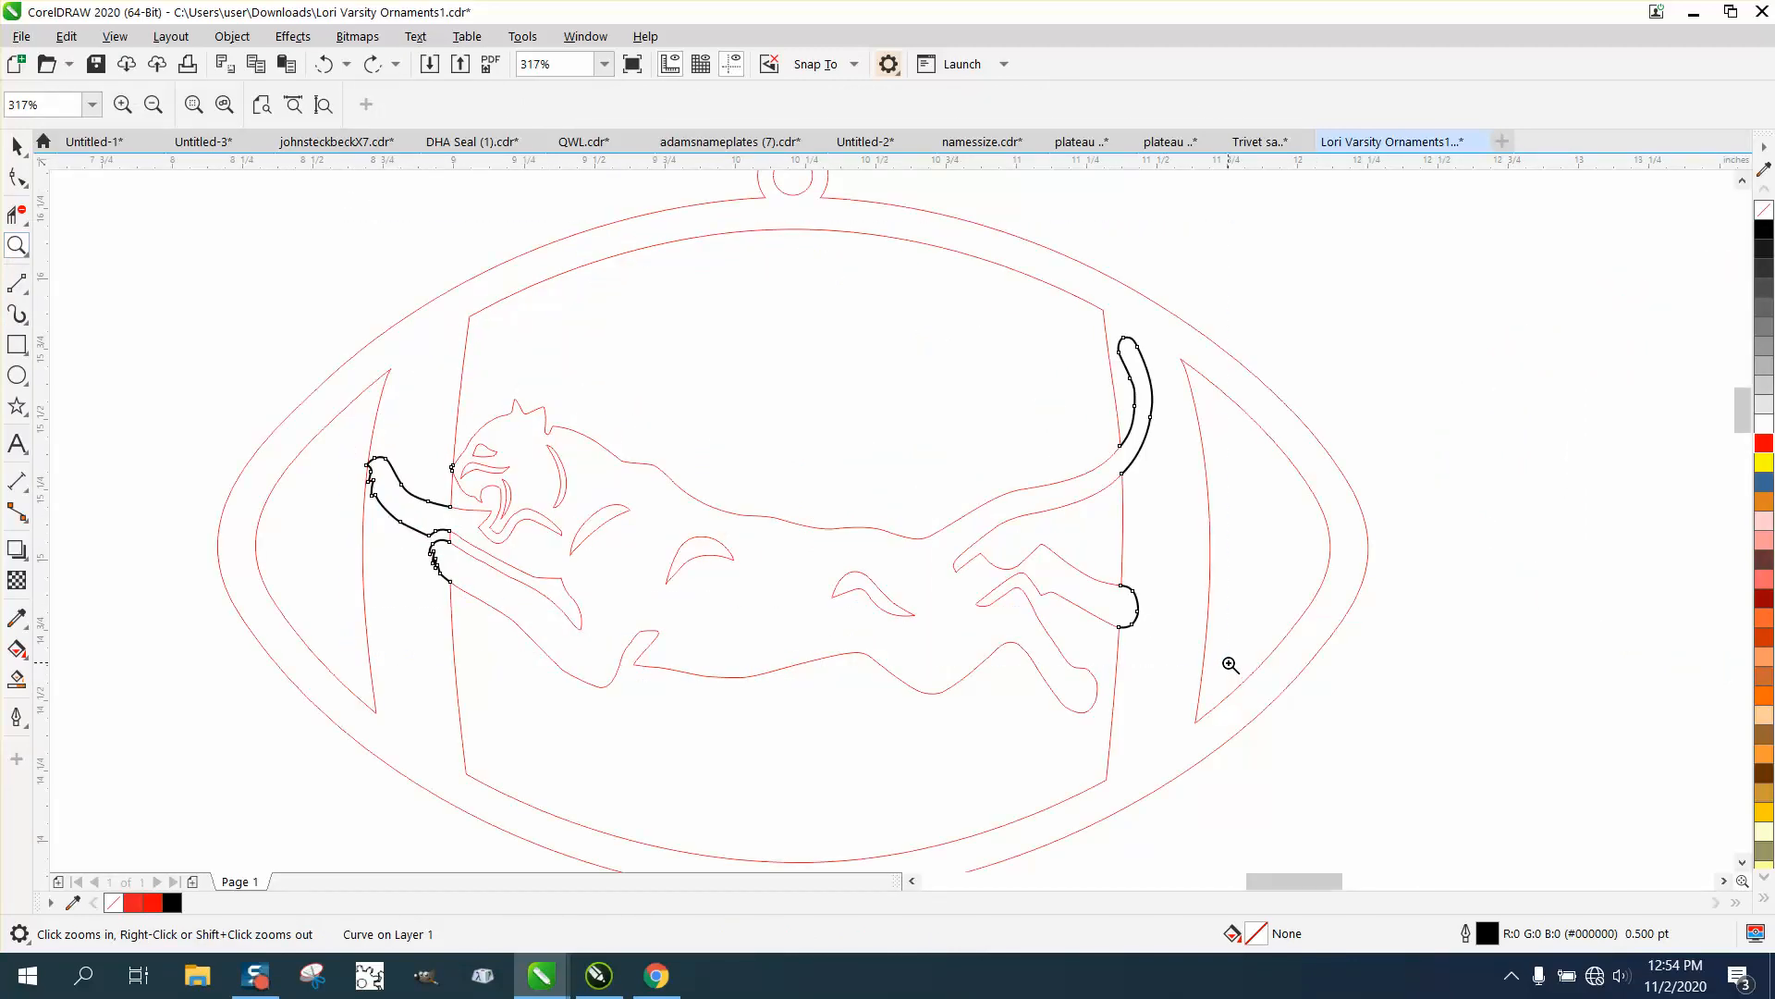